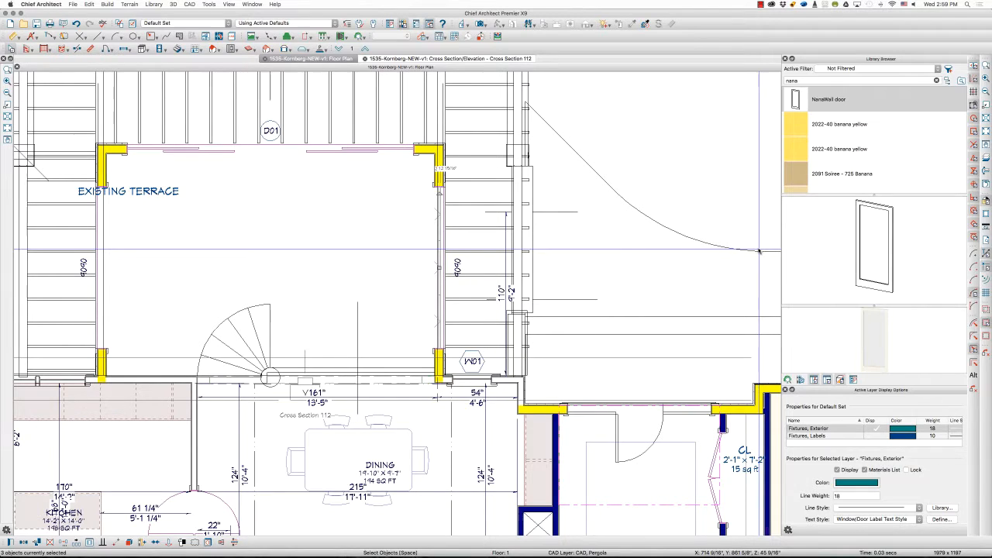
Show the list of camera view types from the toolbar's Camera dropdown
click(484, 24)
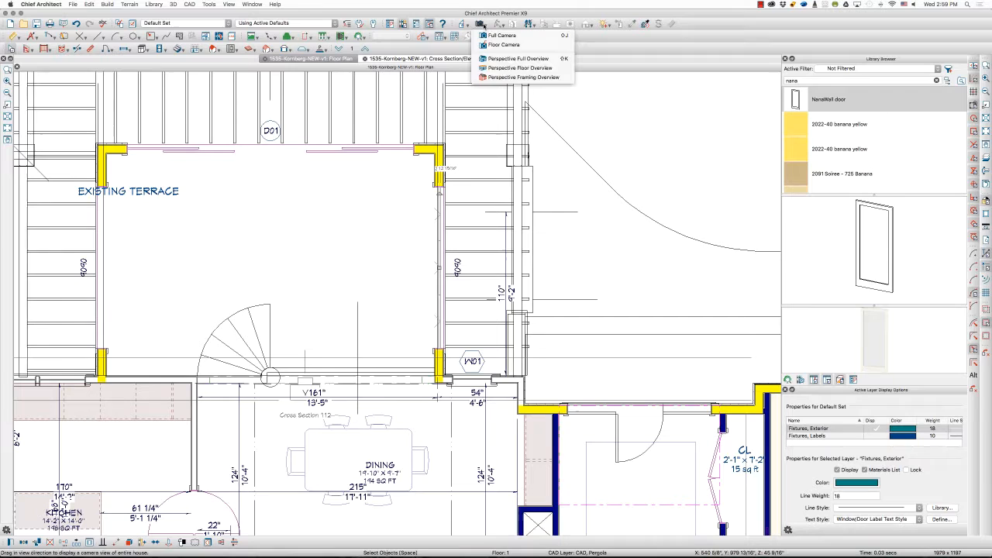
Create a Perspective Full Overview of the house and orbit it to face the glassed-in terrace
click(497, 59)
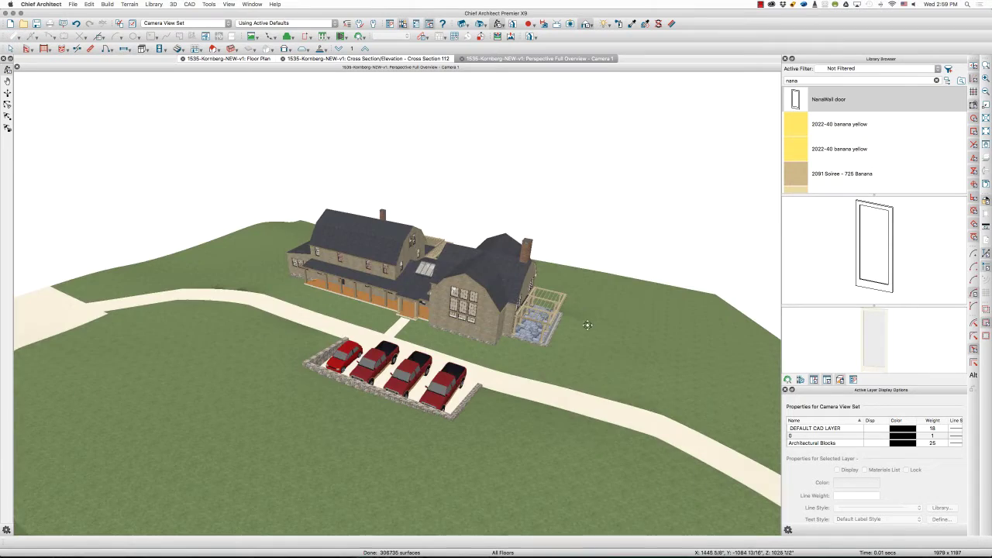
middle_drag(589, 326, 378, 309)
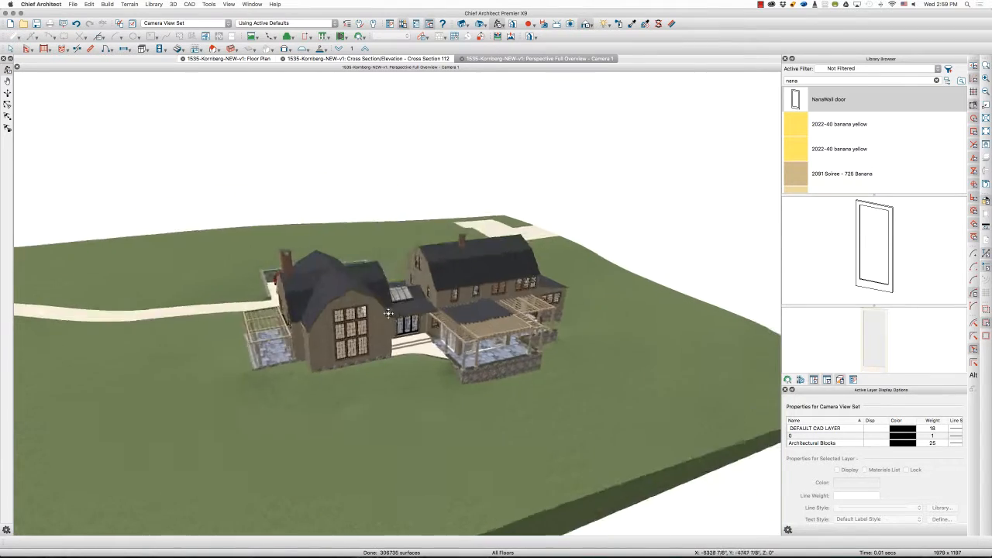
scroll(472, 325, up, 5)
scroll(475, 325, up, 3)
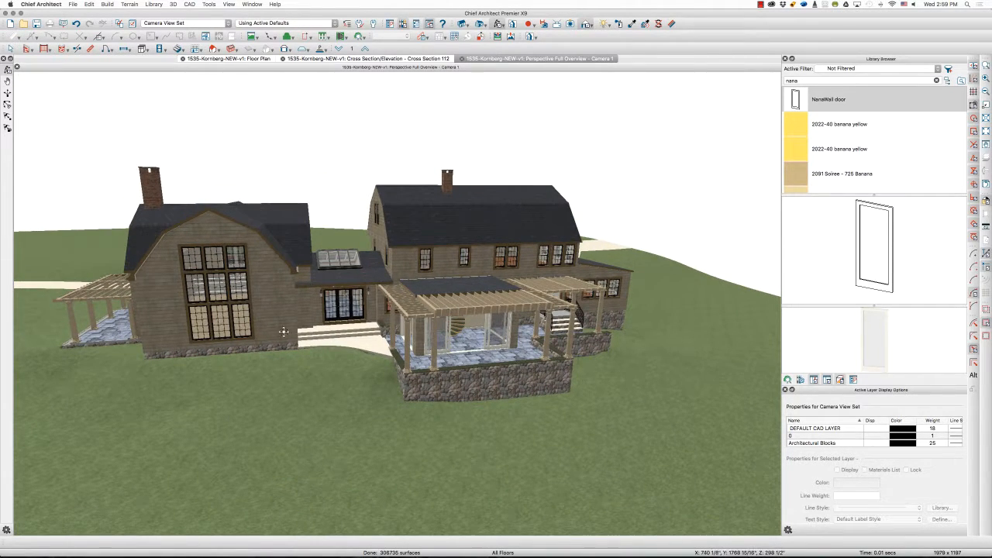
scroll(422, 350, up, 1)
scroll(463, 346, up, 3)
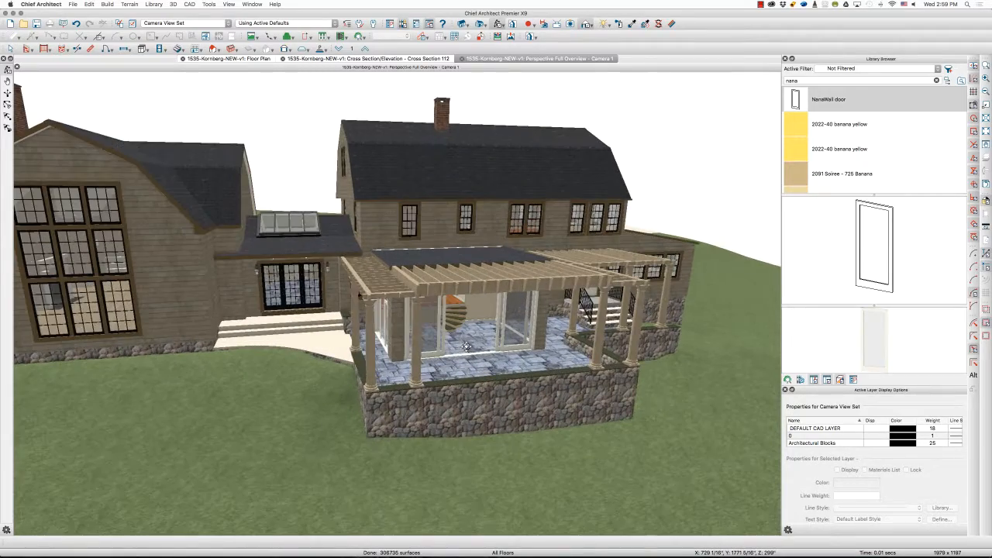
mouse_move(481, 346)
mouse_down()
mouse_move(443, 350)
mouse_move(380, 335)
mouse_up()
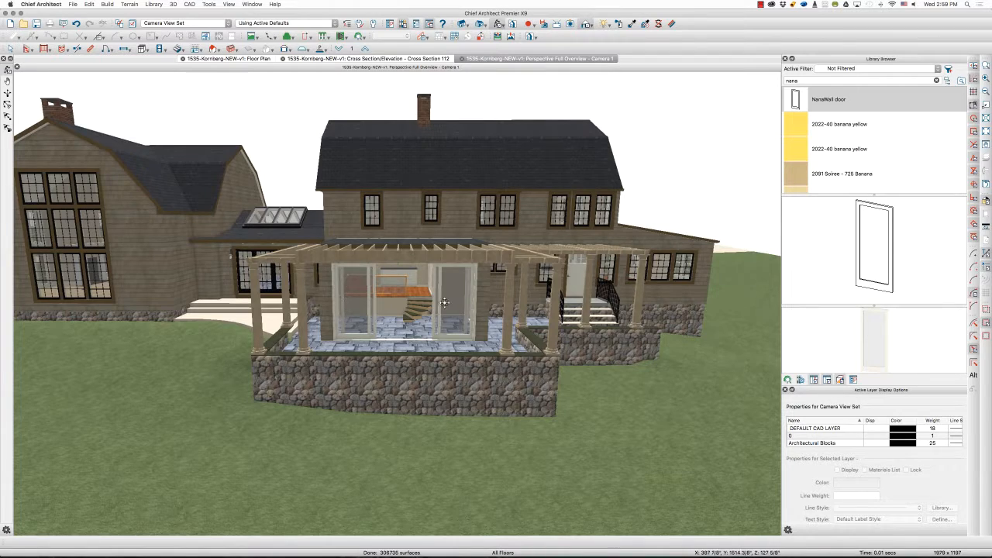
drag(443, 302, 424, 304)
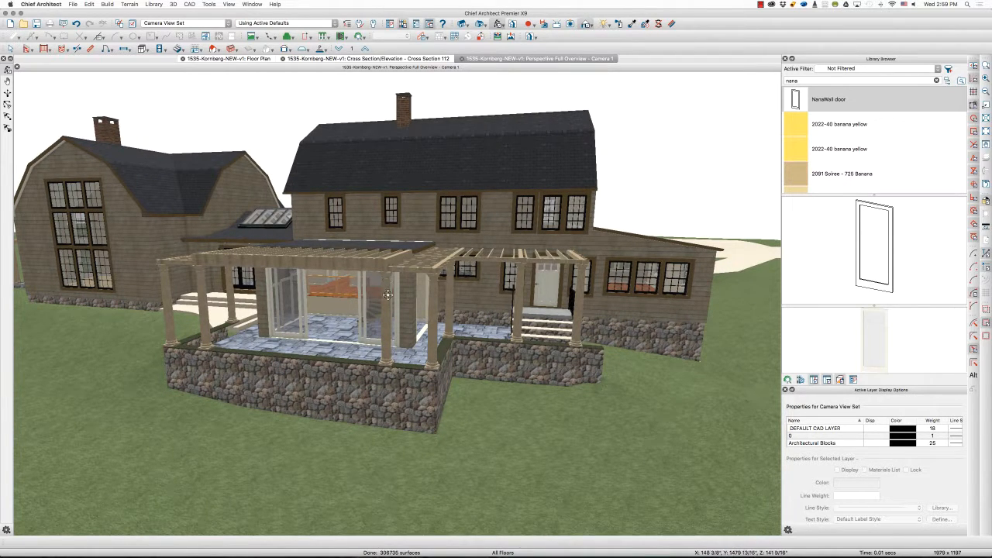
drag(388, 301, 353, 321)
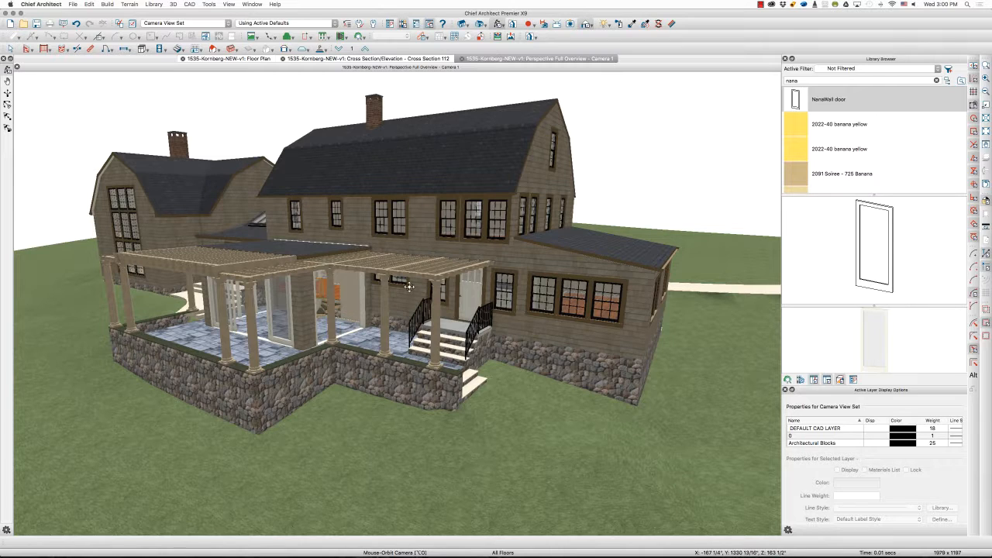
Place a Full Camera (Camera 2) inside the terrace on the floor plan, aimed across the room
click(230, 59)
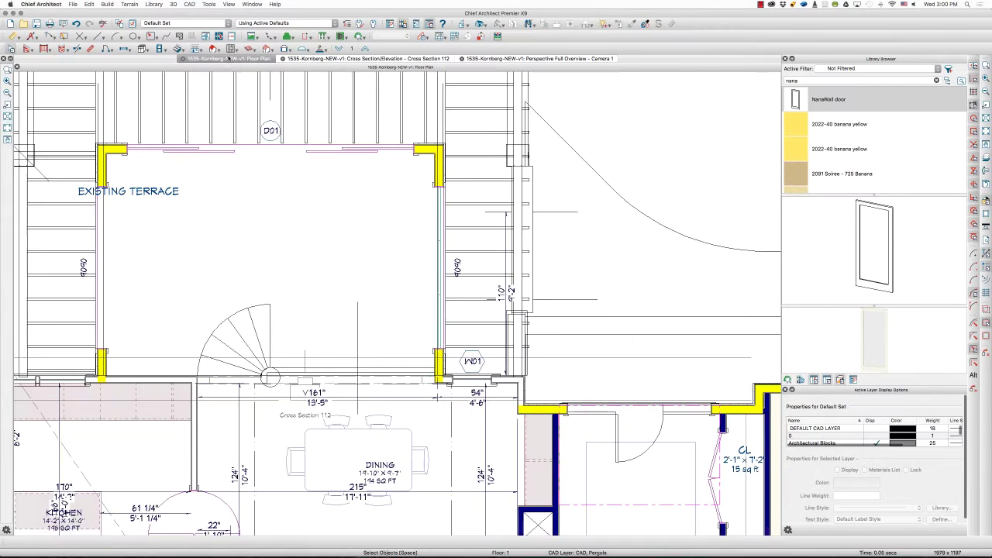
click(488, 25)
click(504, 35)
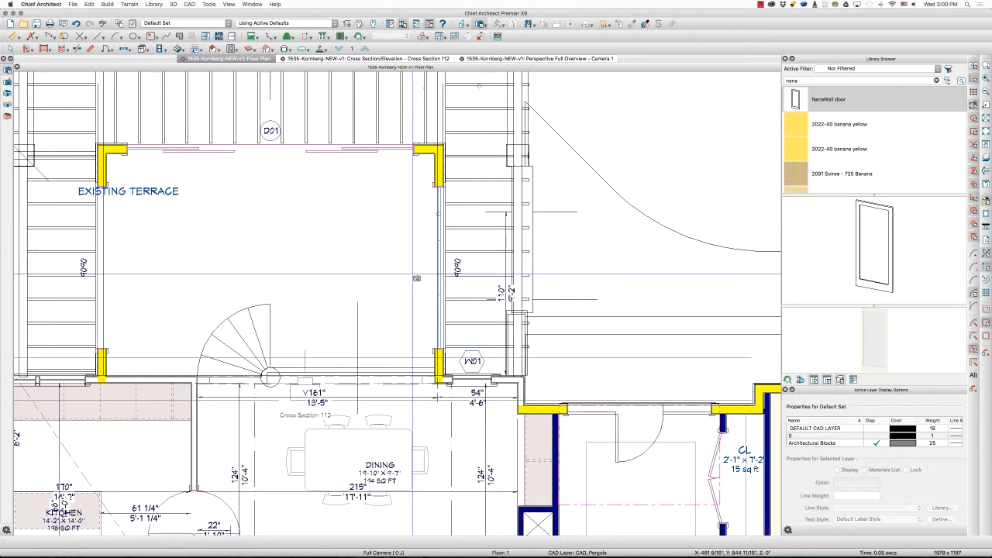
drag(166, 349, 207, 324)
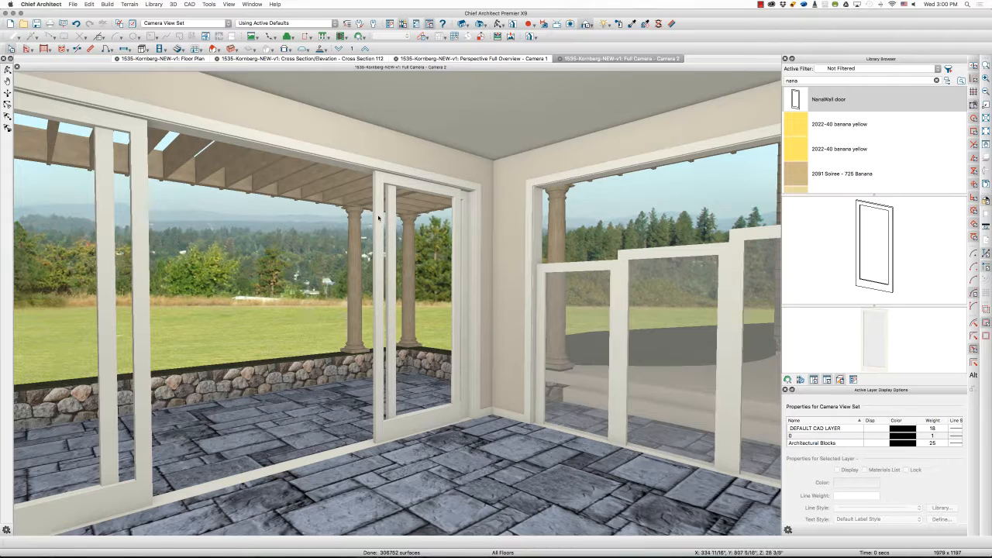
Show the terrace sliding door closed, then open again, in the Camera 2 view
click(284, 312)
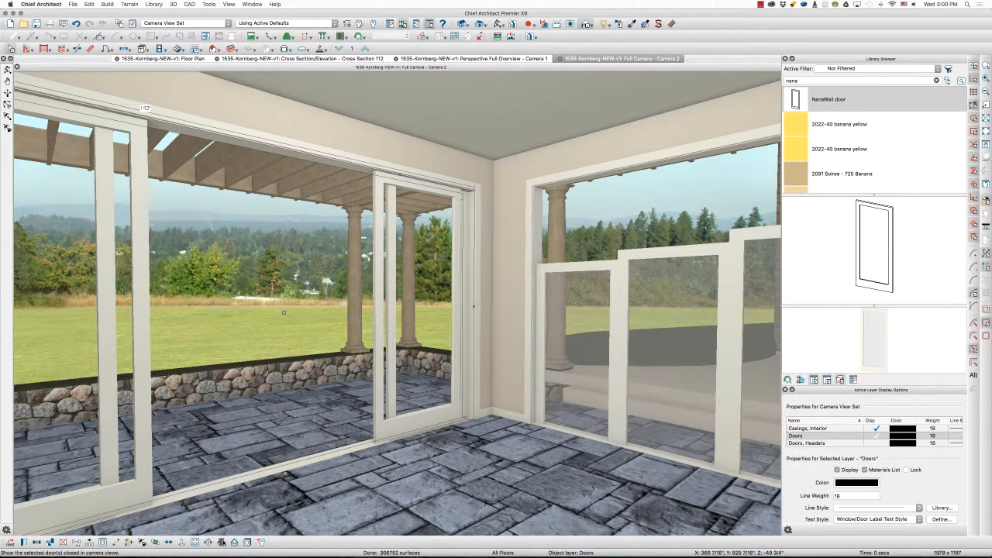
click(223, 542)
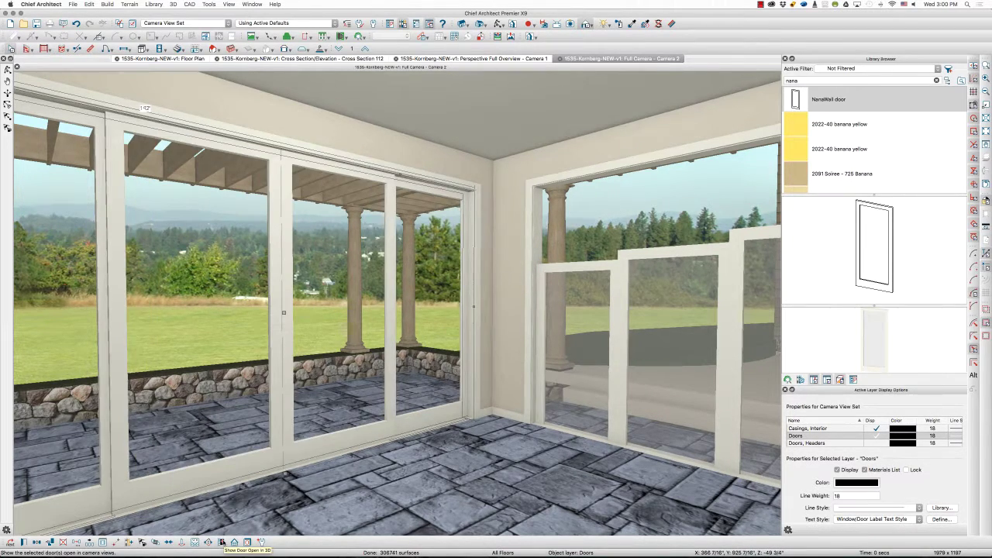
click(222, 541)
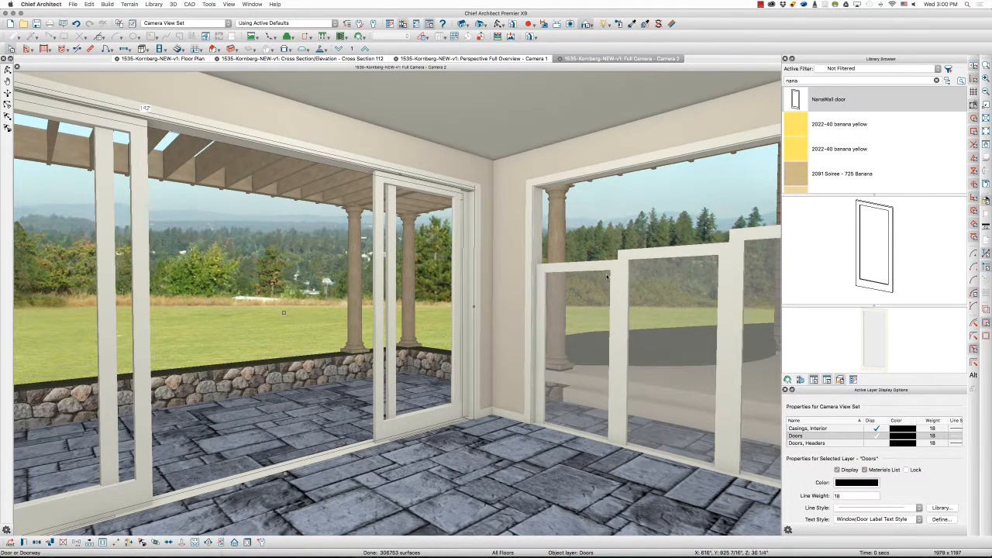
click(17, 75)
Turn toward the right terrace wall and select two NanaWall door panels together
drag(620, 287, 504, 284)
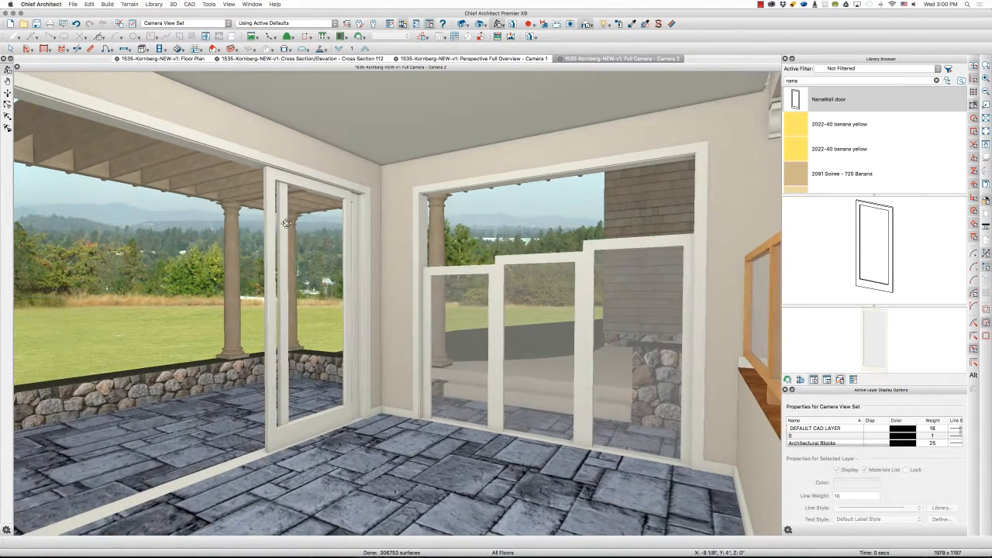
click(635, 326)
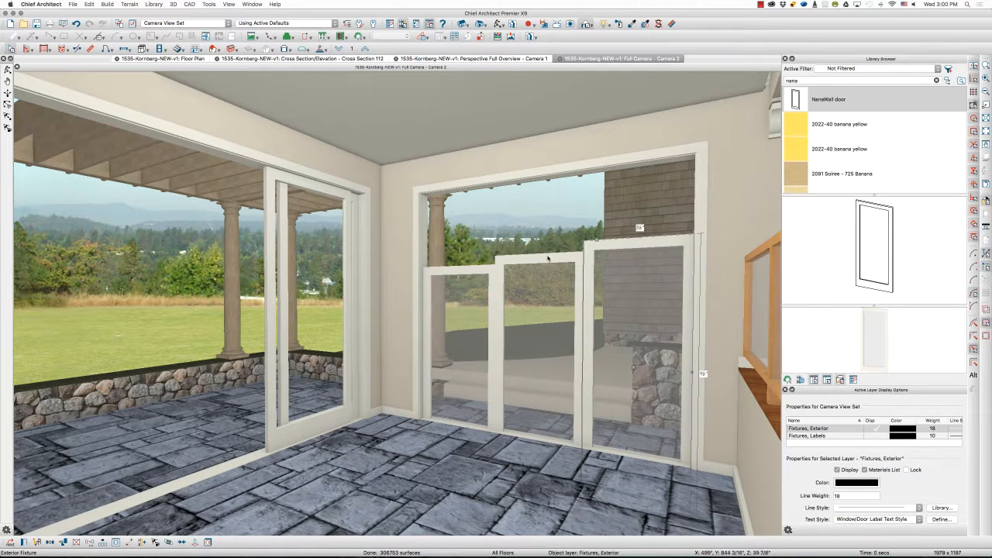
shift+click(500, 325)
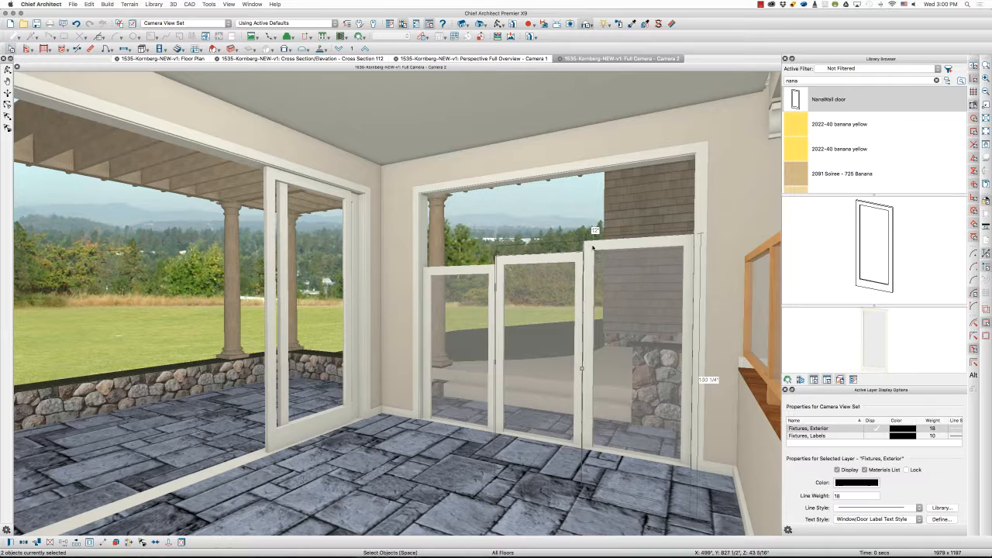
Change the selected panels' Elevation Reference to Absolute in Fixture Specification and select the rightmost panel
click(10, 542)
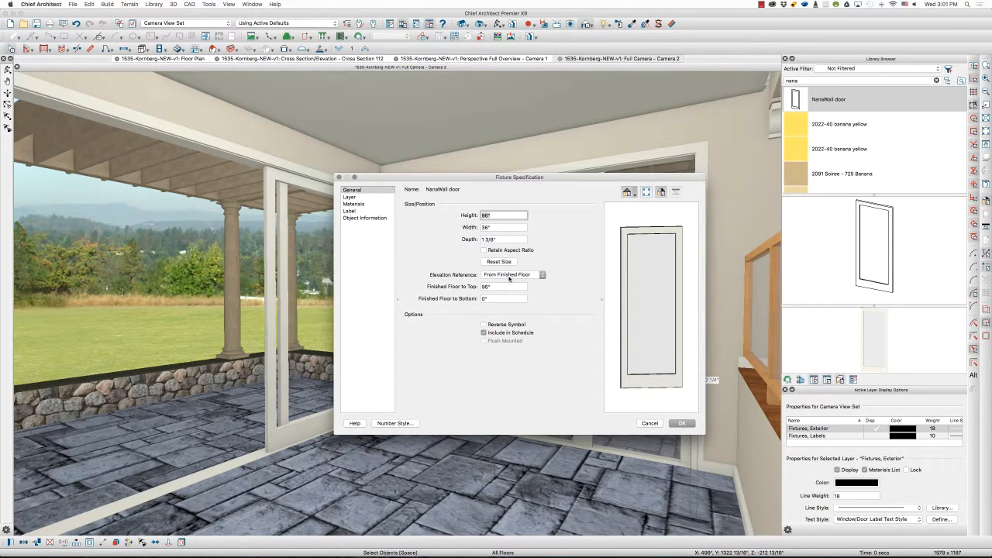
click(509, 275)
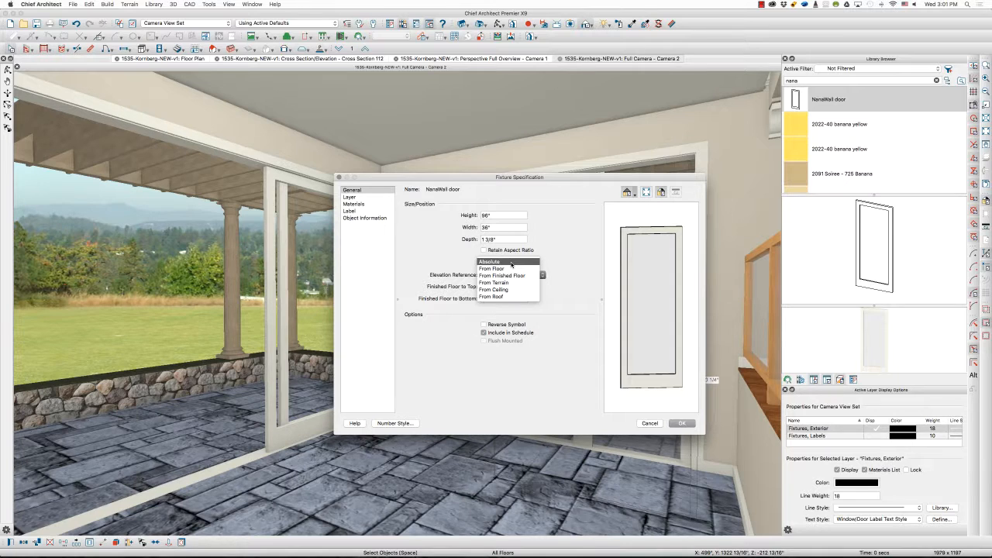
click(511, 262)
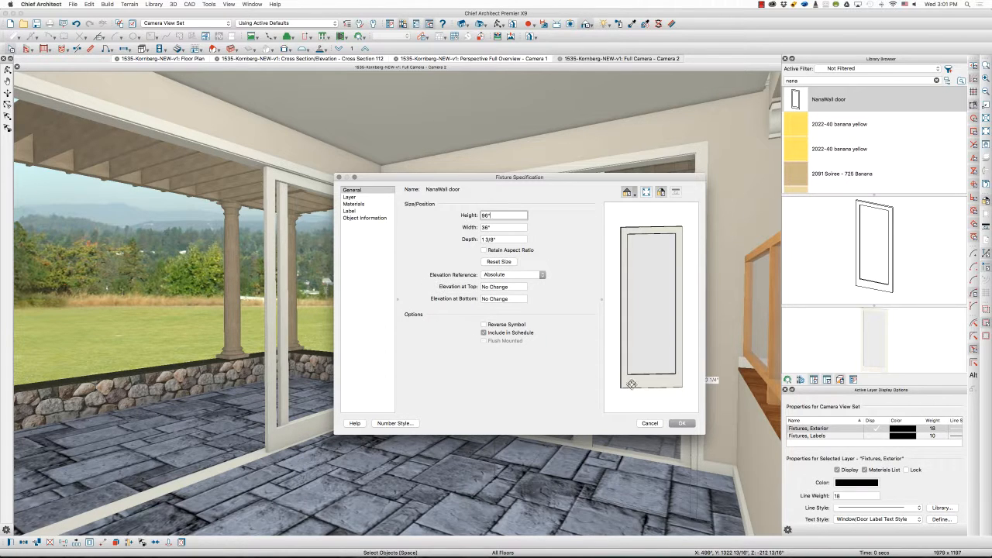
click(682, 423)
click(625, 252)
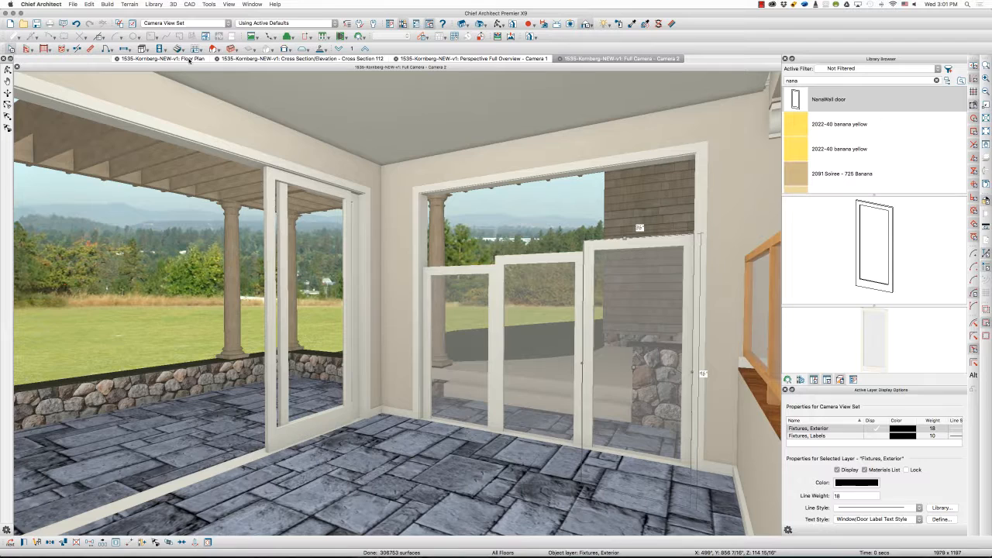
Place a NanaWall door fixture from the library right of the terrace and set its height to 96"
click(163, 59)
click(829, 99)
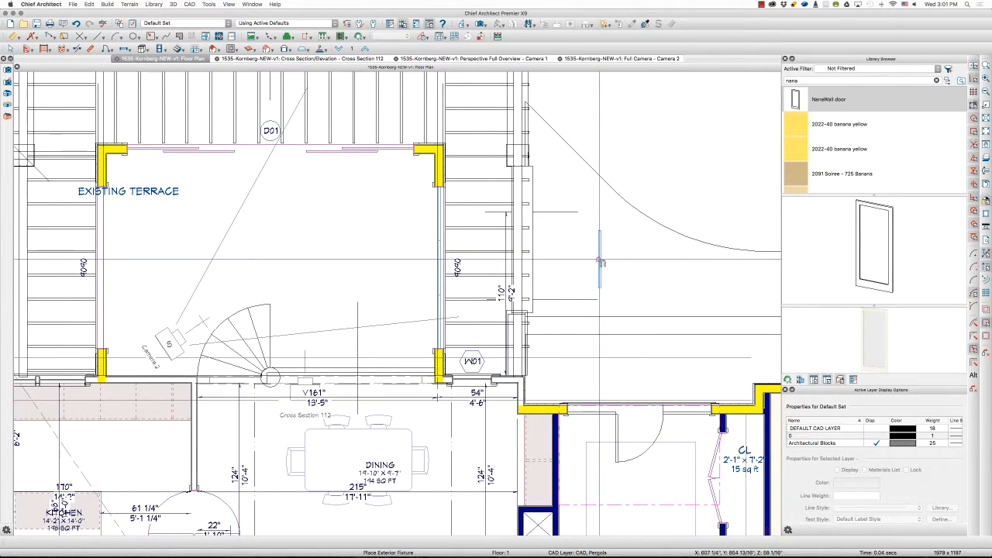
click(601, 264)
double_click(601, 261)
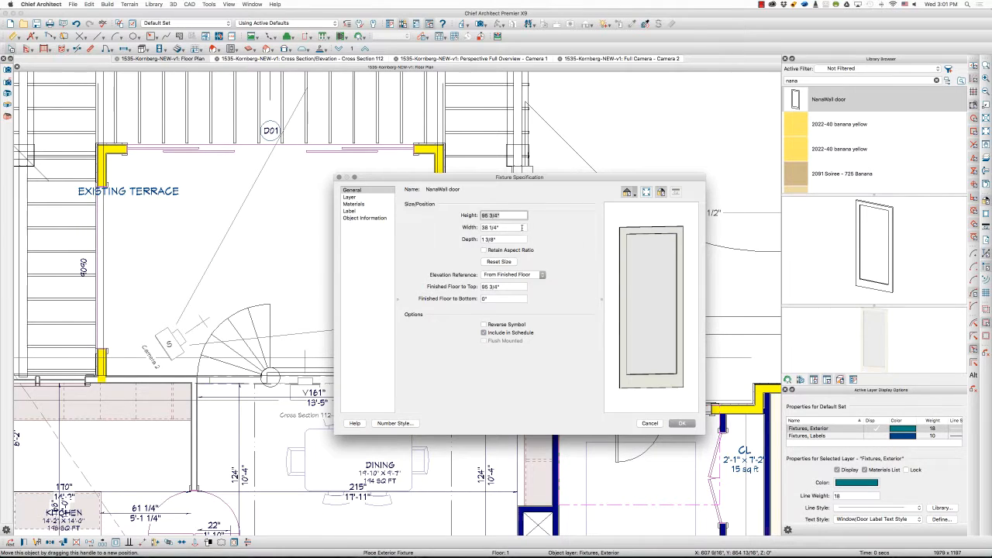
text(96)
key(Tab)
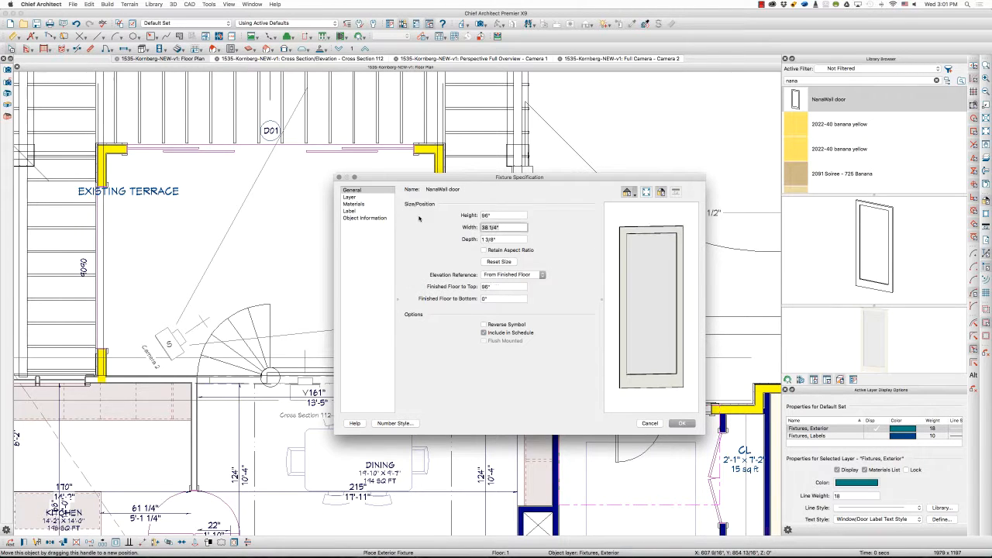
text(38)
key(Return)
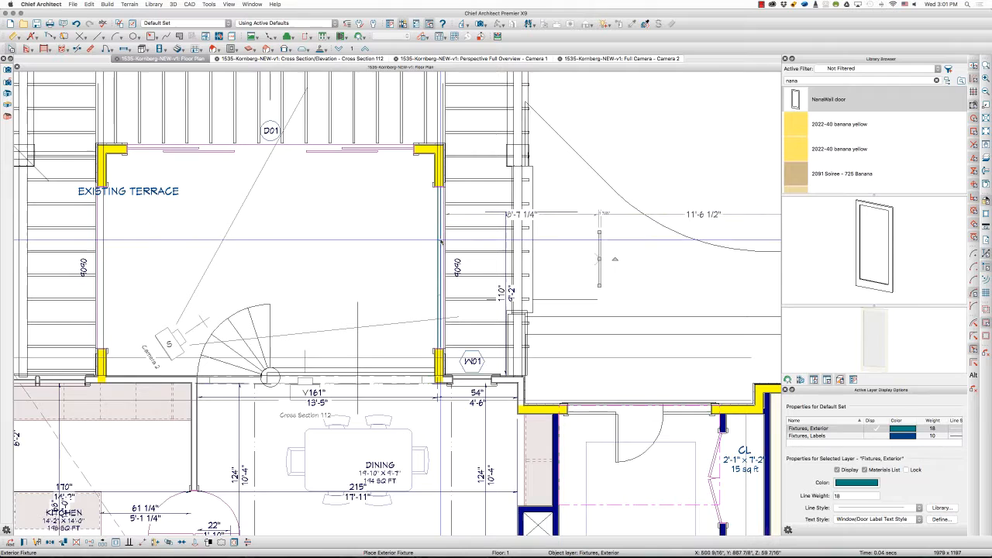
key(space)
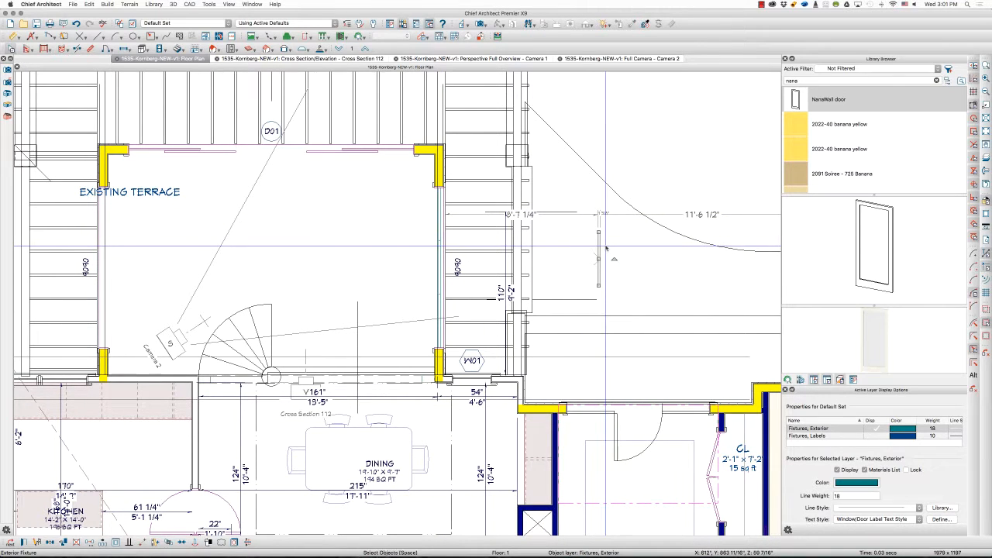
Stretch the terrace slab's bottom edge downward, then clear the selection
click(606, 248)
click(438, 225)
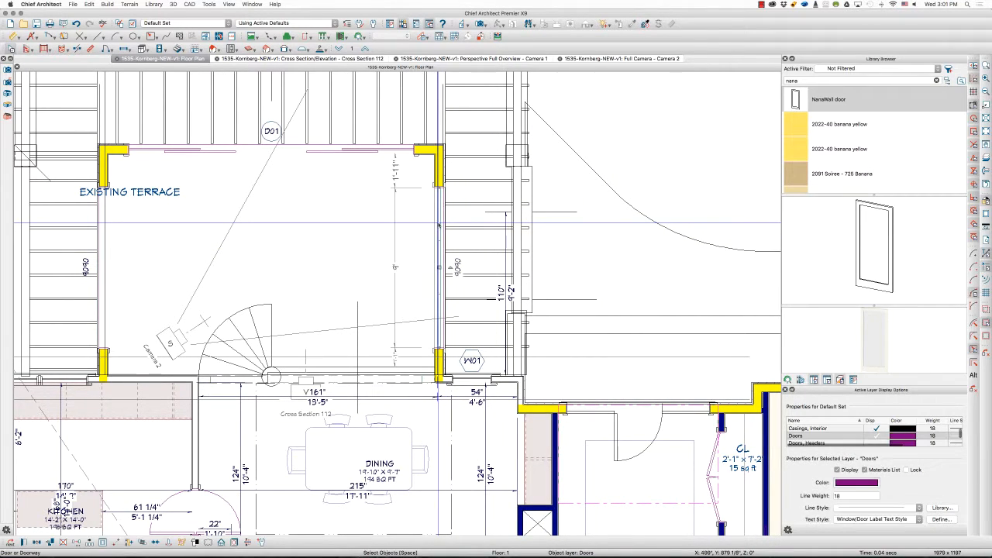
click(418, 252)
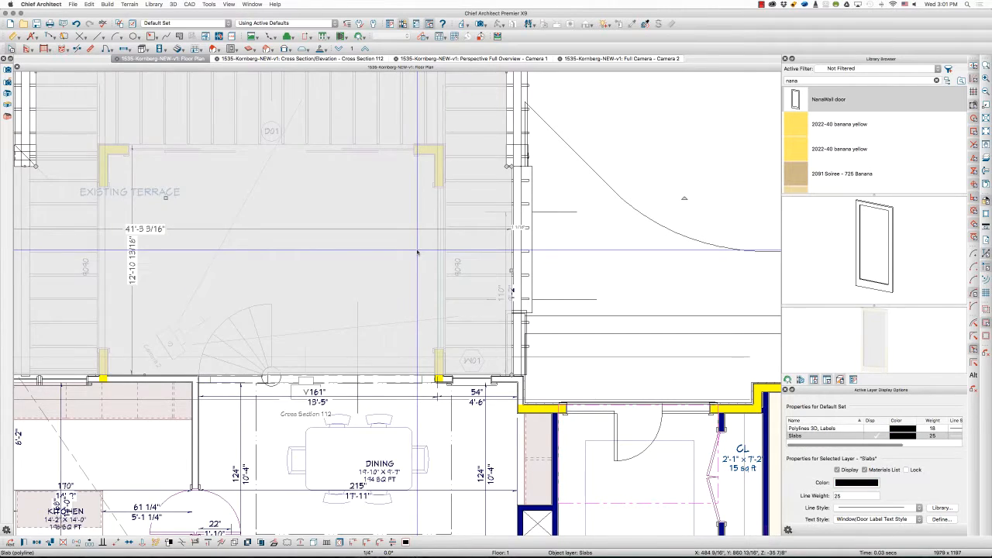
scroll(431, 166, up, 3)
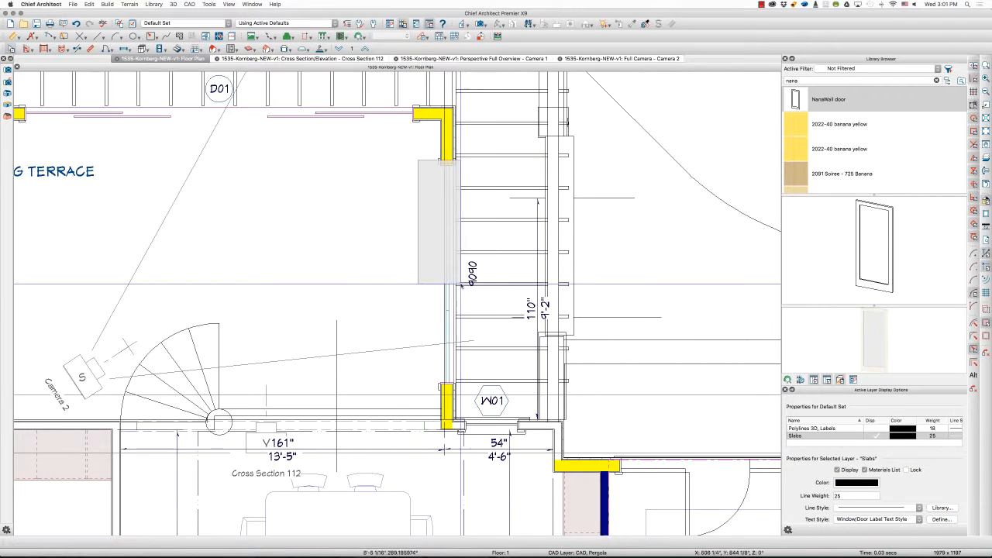
drag(460, 285, 466, 406)
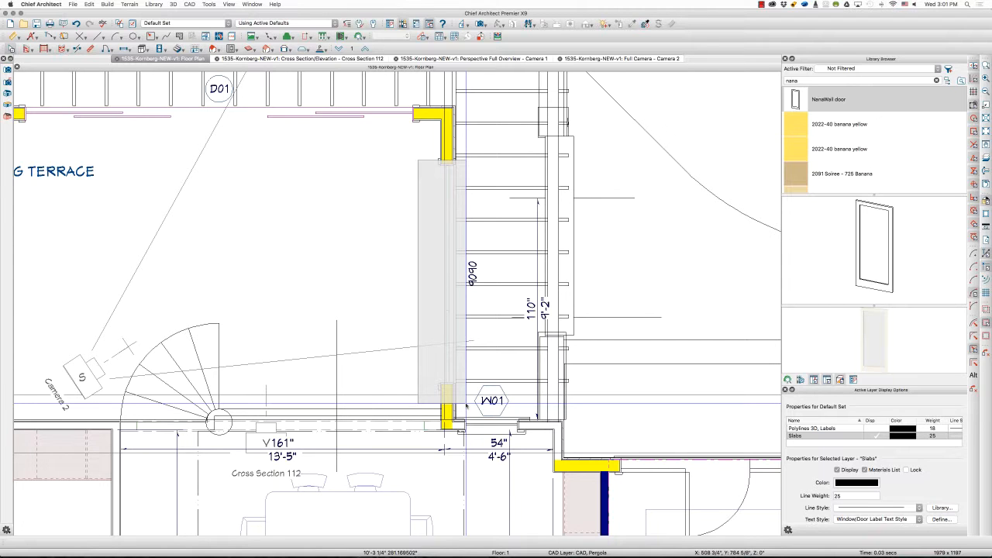
key(Escape)
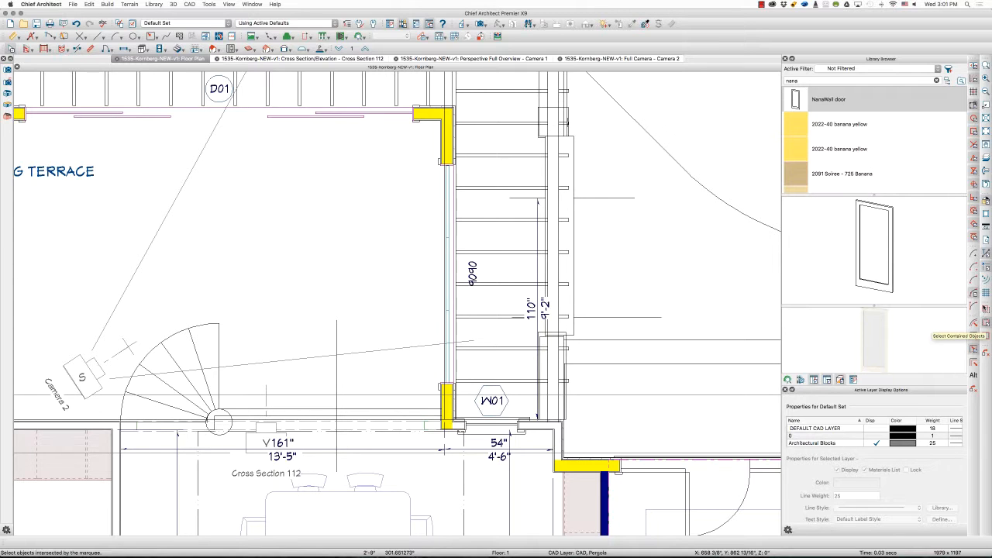
Marquee-select all three NanaWall door panels along the right terrace wall
key(space)
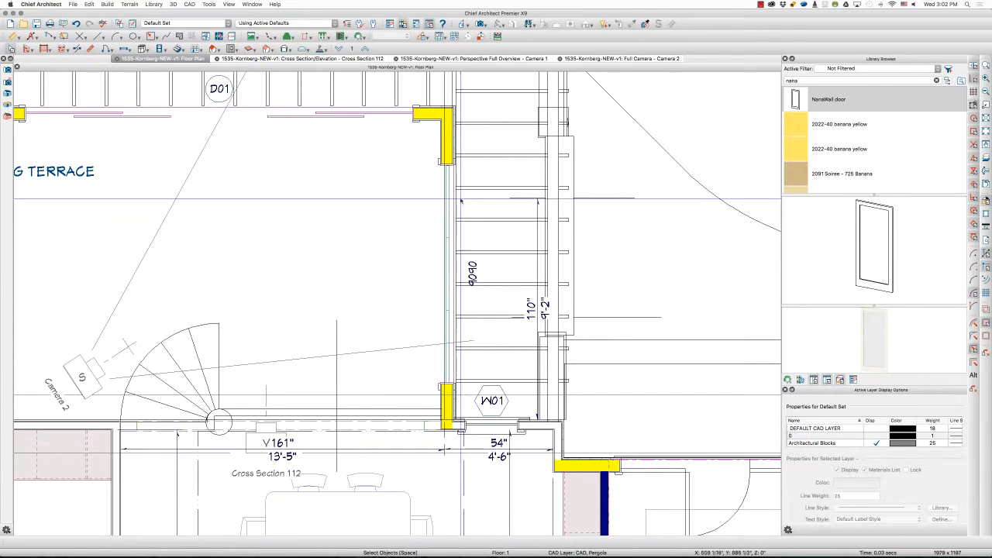
mouse_move(420, 159)
mouse_down()
mouse_move(469, 316)
mouse_move(474, 393)
mouse_up()
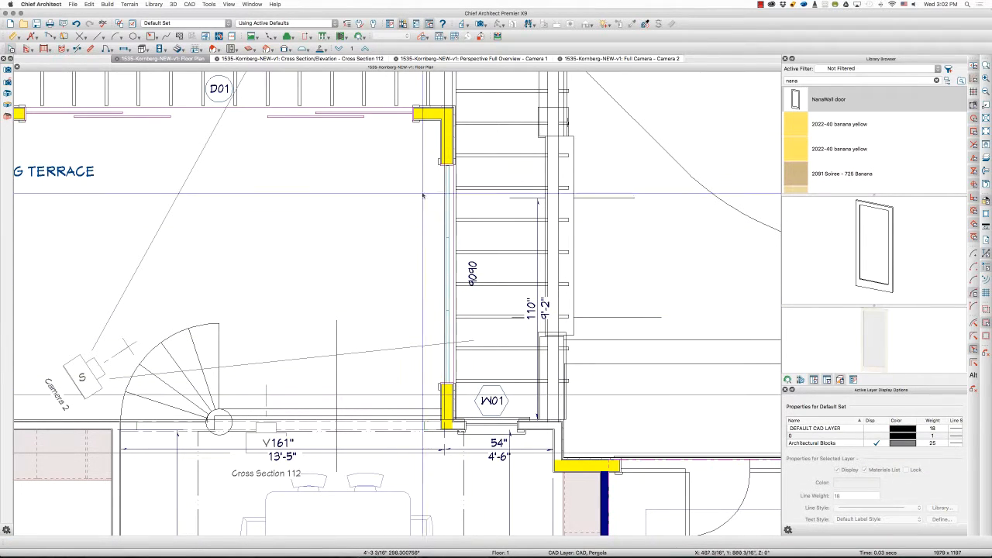
drag(413, 159, 465, 317)
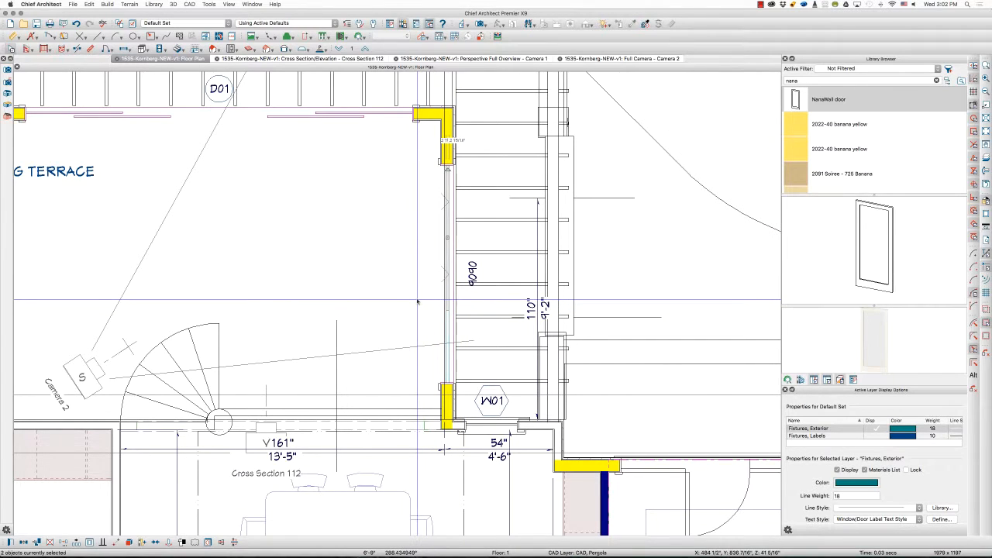
drag(418, 301, 467, 396)
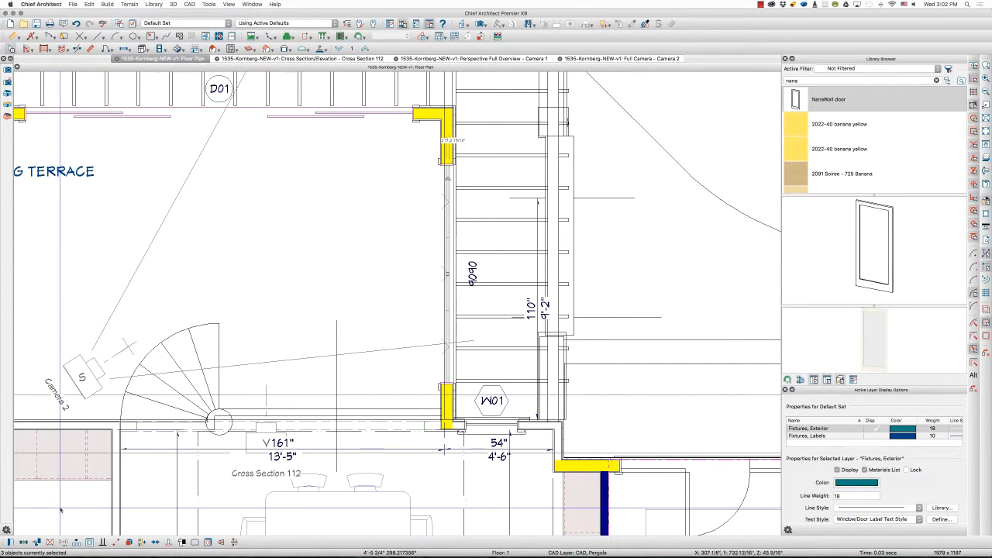
Set the selected panels to an Absolute elevation reference with a new Elevation at Bottom value
click(9, 541)
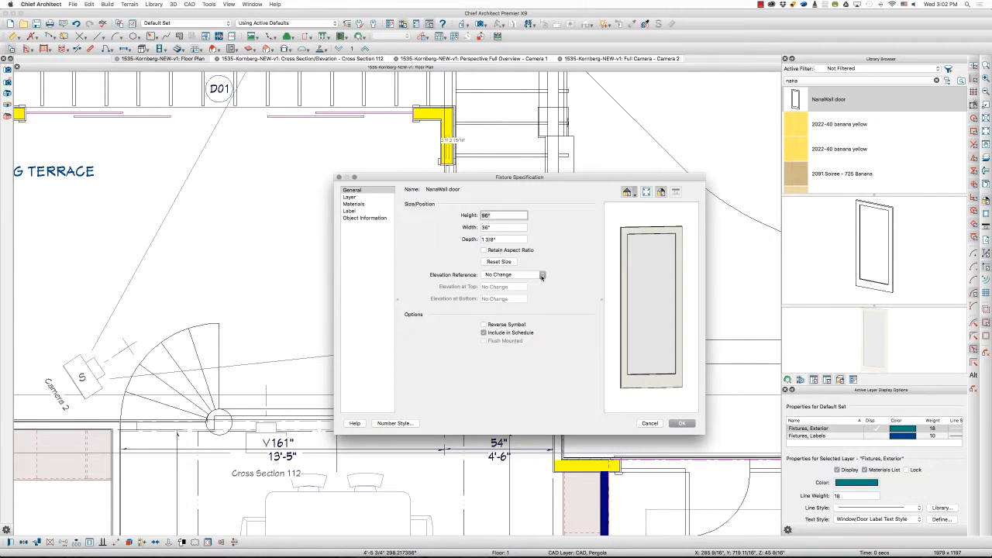
click(542, 275)
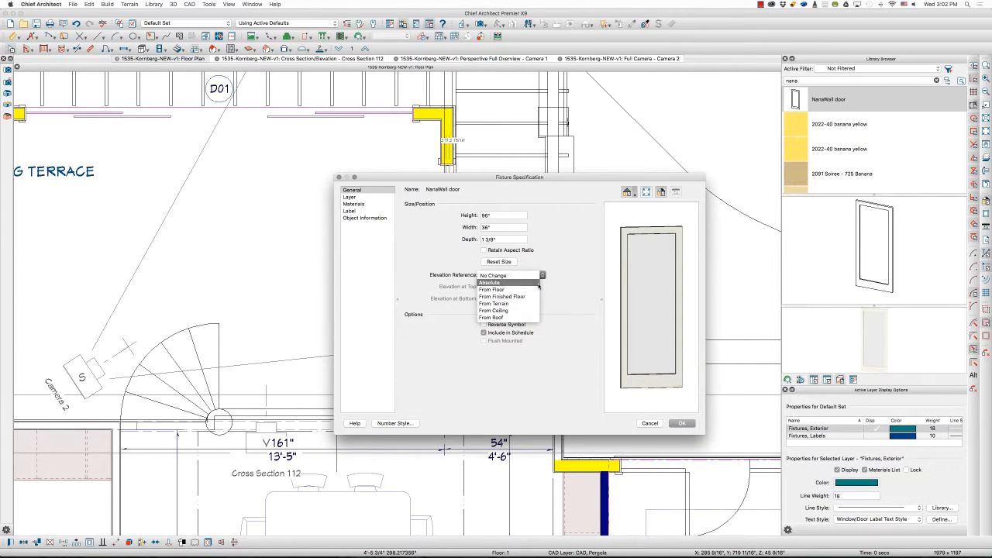
click(511, 282)
click(503, 298)
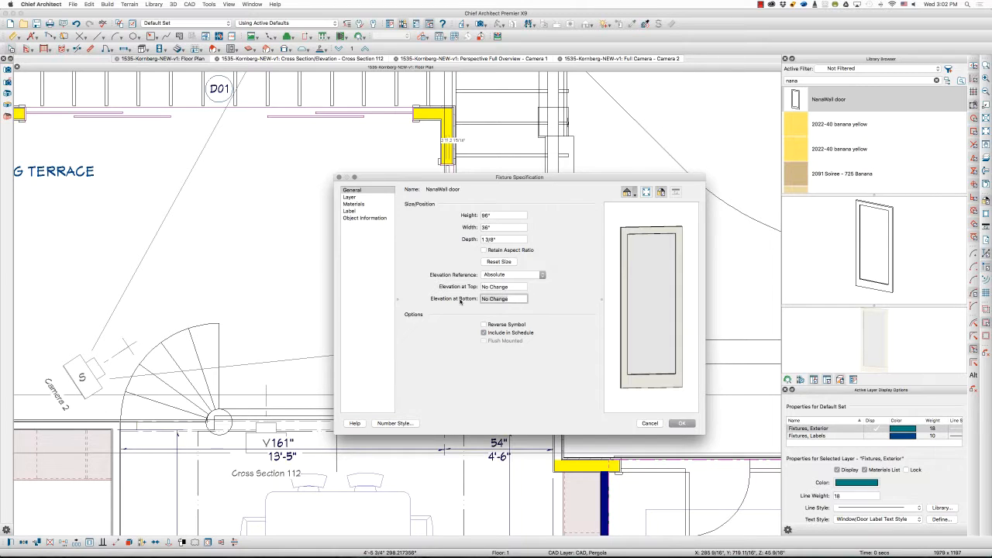
text(0)
key(Return)
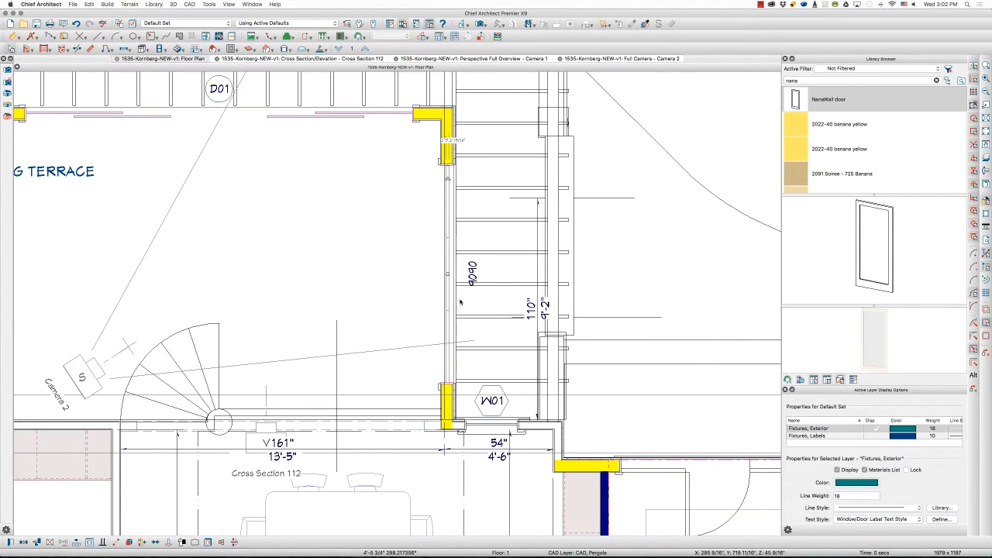
click(378, 155)
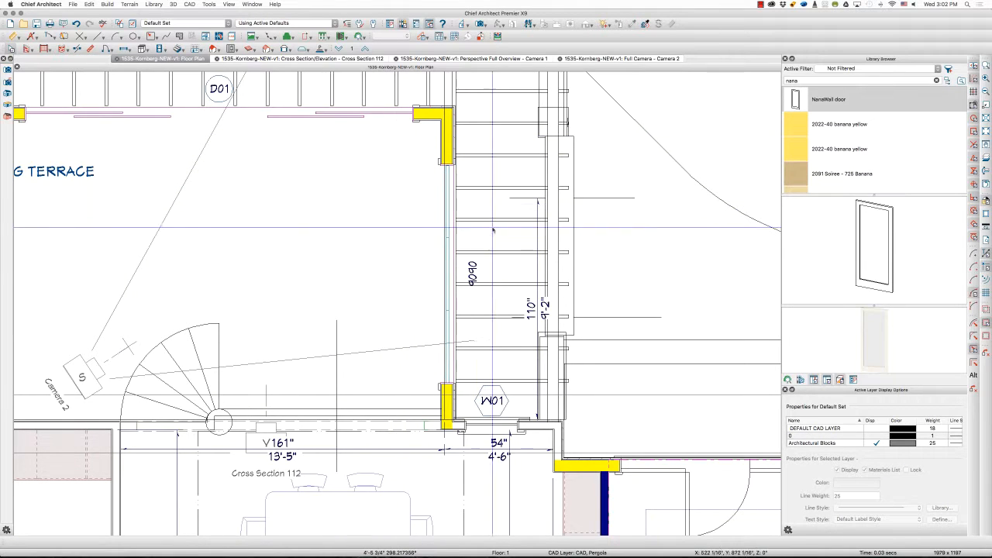
scroll(542, 267, down, 1)
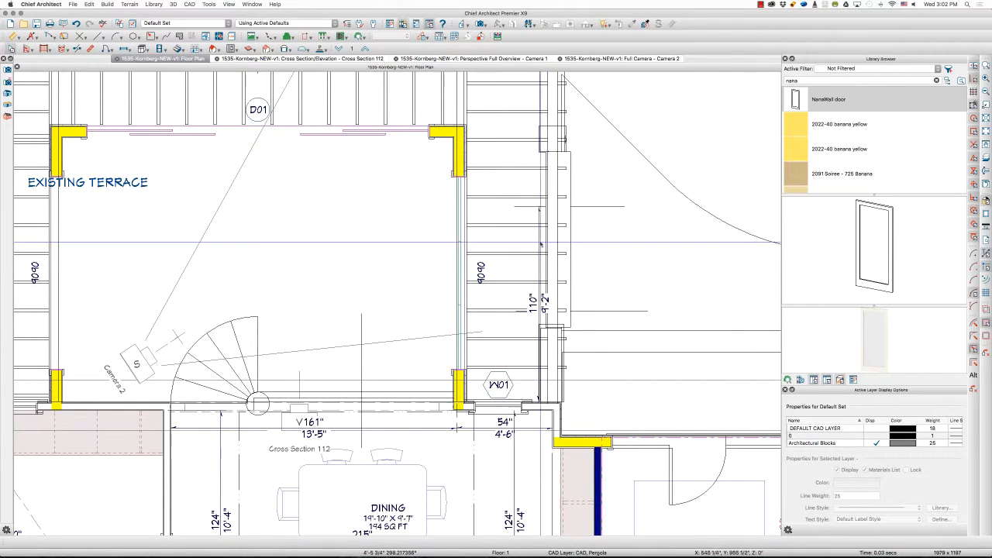
In the Camera 2 view, dismiss the door unit's spec and select the three NanaWall panels together
click(612, 59)
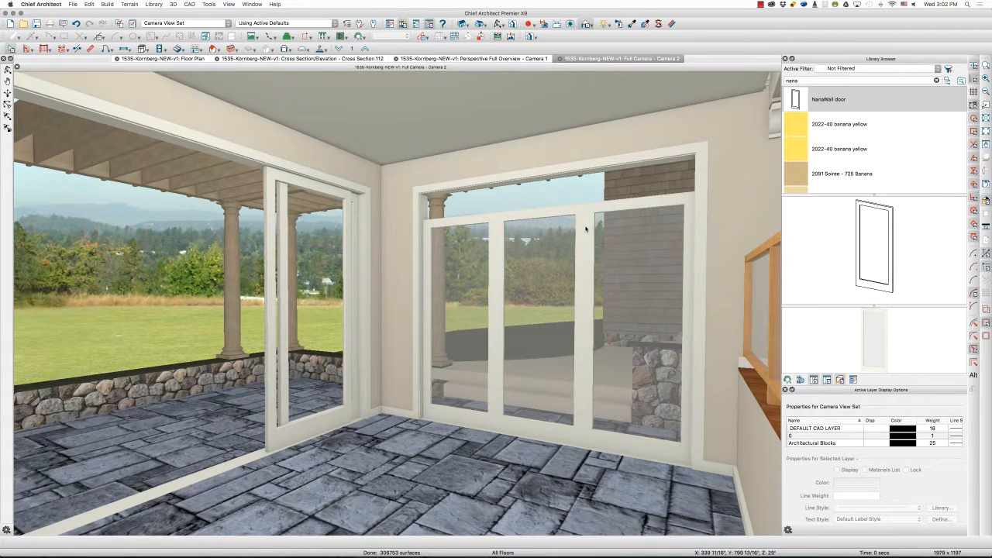
click(577, 171)
double_click(578, 171)
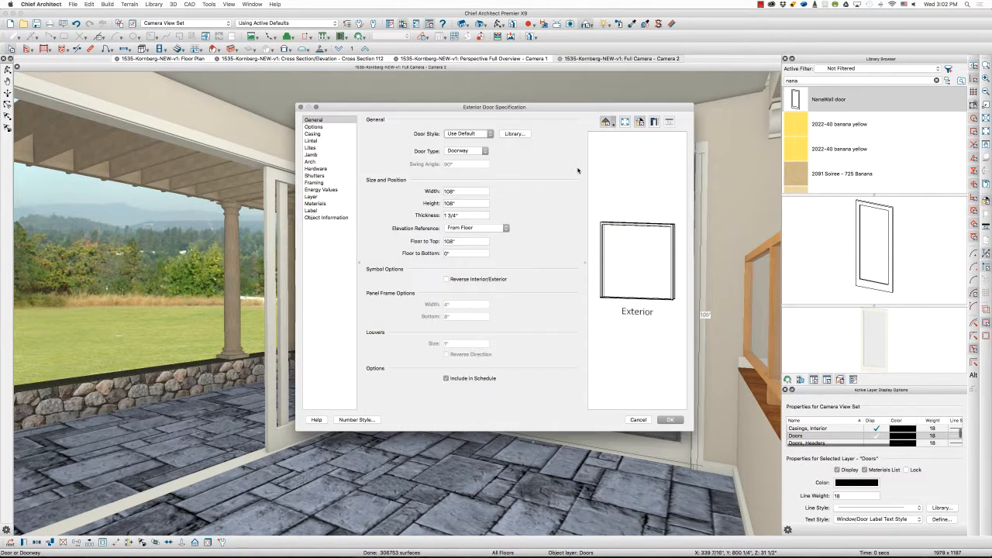
key(Escape)
click(597, 209)
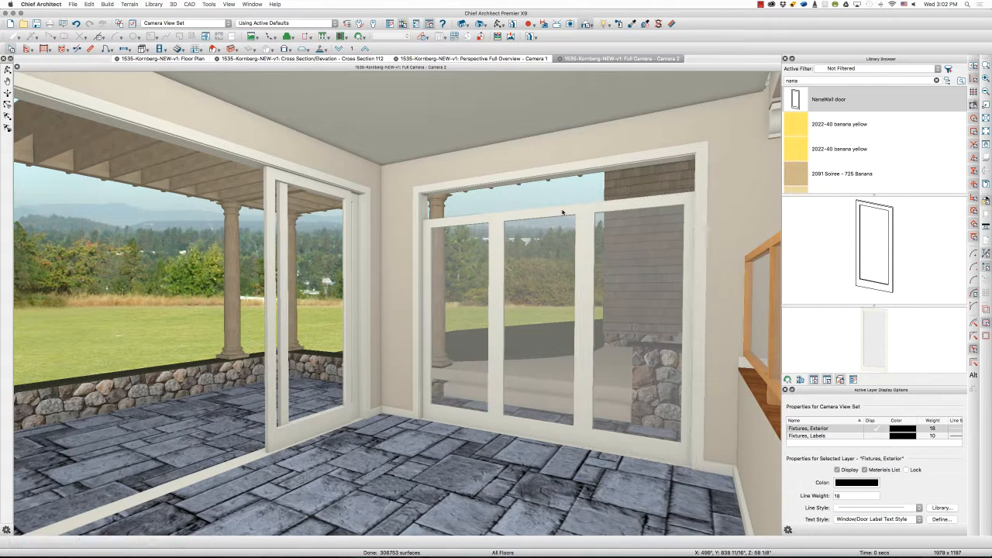
shift+click(538, 217)
shift+click(475, 222)
Set the three NanaWall panels' height to 108" in Fixture Specification
double_click(476, 222)
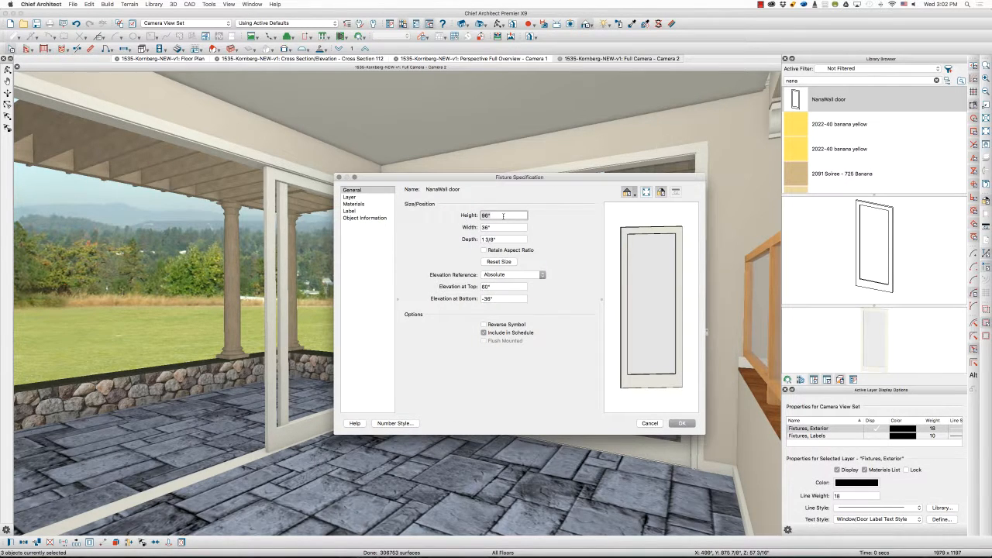
text(108)
key(Tab)
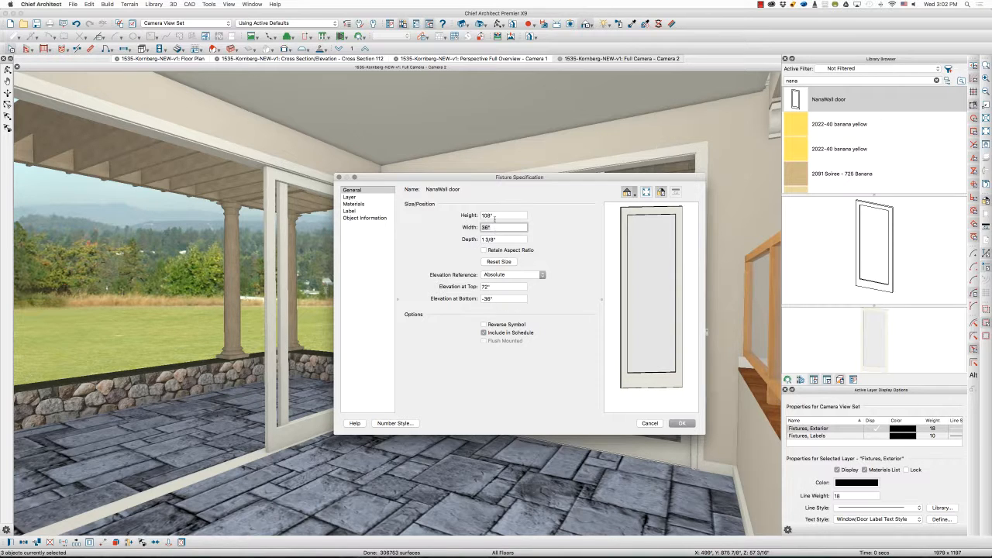
click(682, 423)
key(Escape)
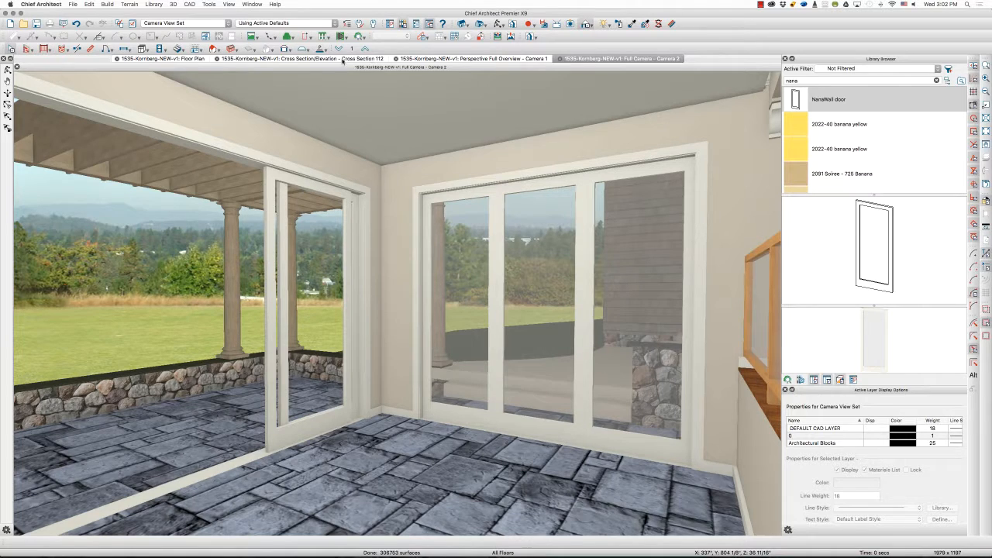
Select all the NanaWall panels on the right terrace wall in plan and open their specification
click(196, 59)
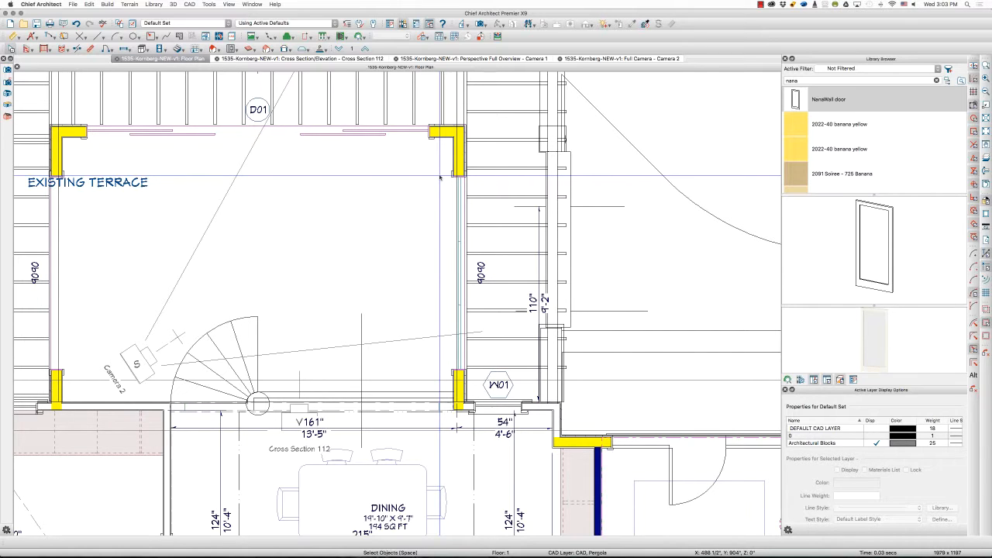
drag(440, 178, 473, 310)
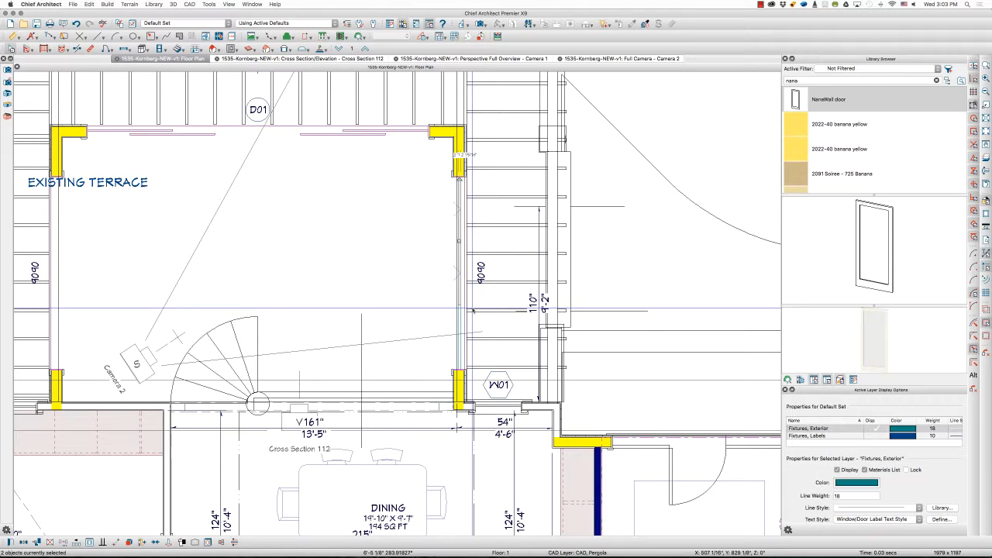
drag(457, 233, 469, 374)
click(130, 482)
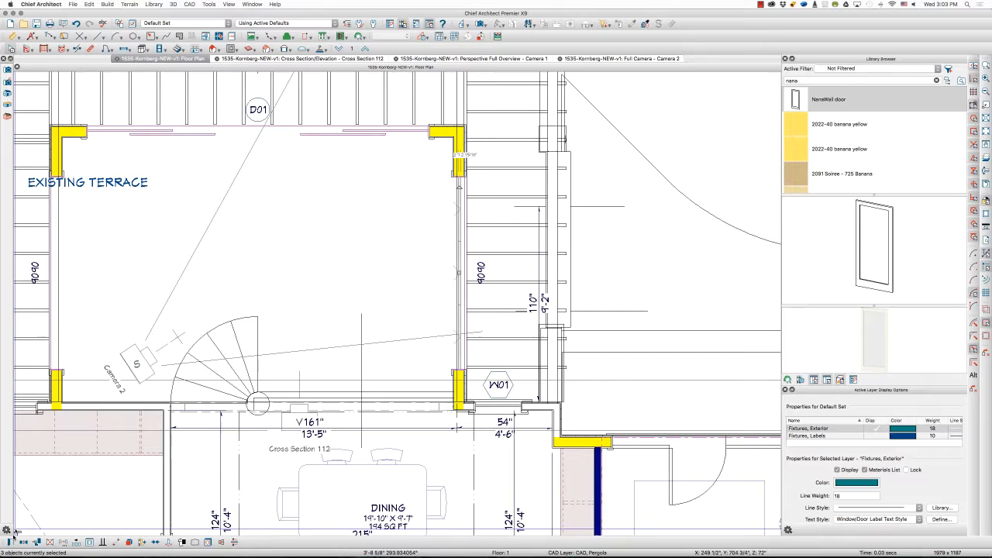
double_click(459, 232)
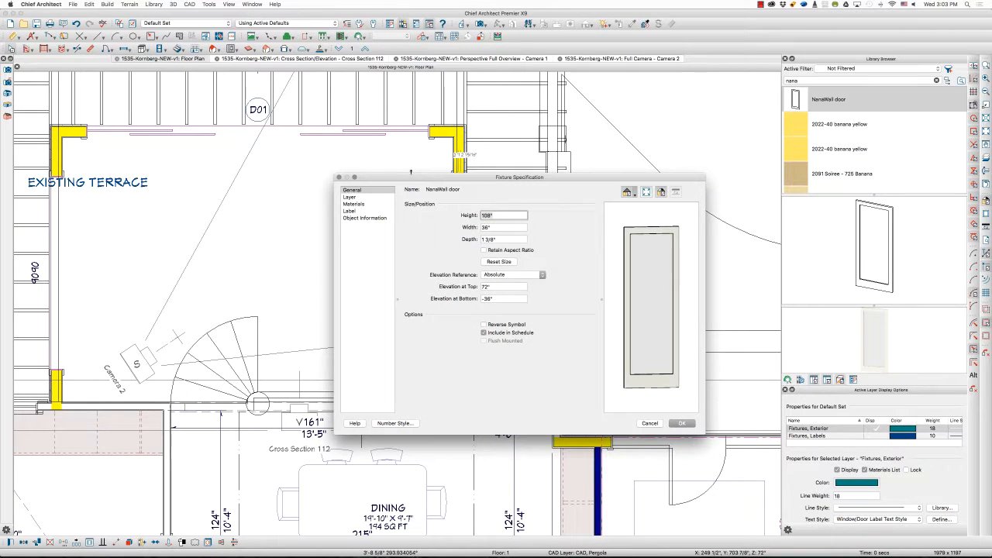
Assign the panels to the Doors layer in the 25 - Opening drawing group
click(352, 197)
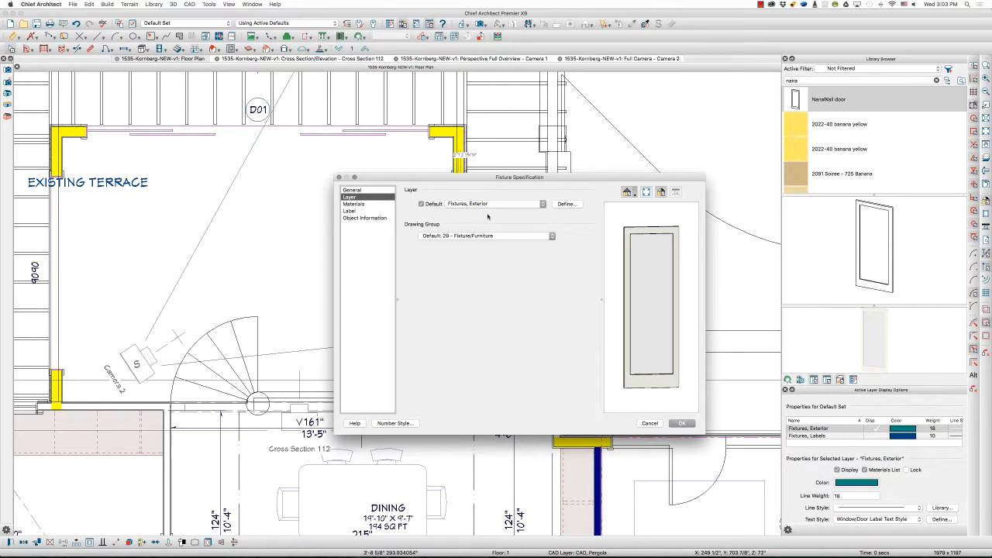
click(533, 204)
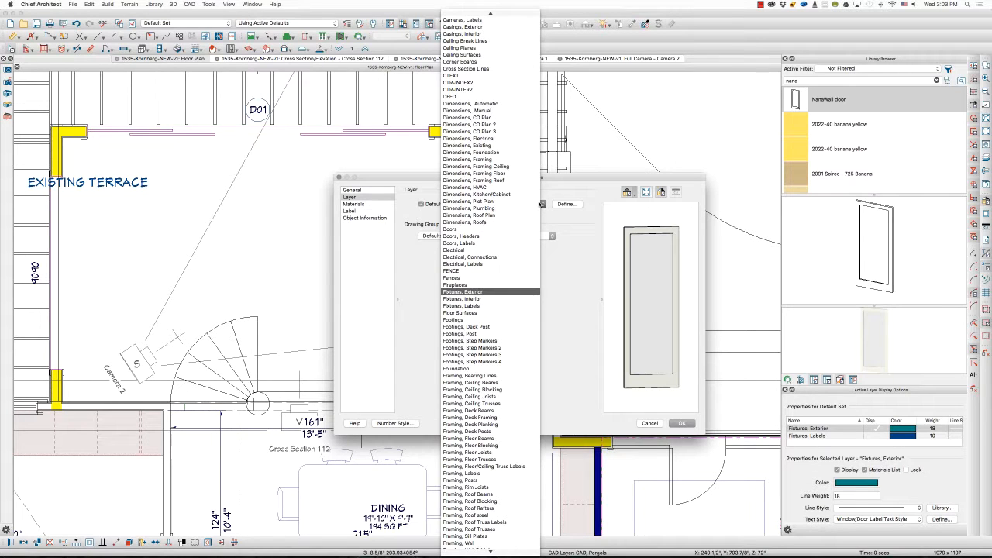
click(524, 230)
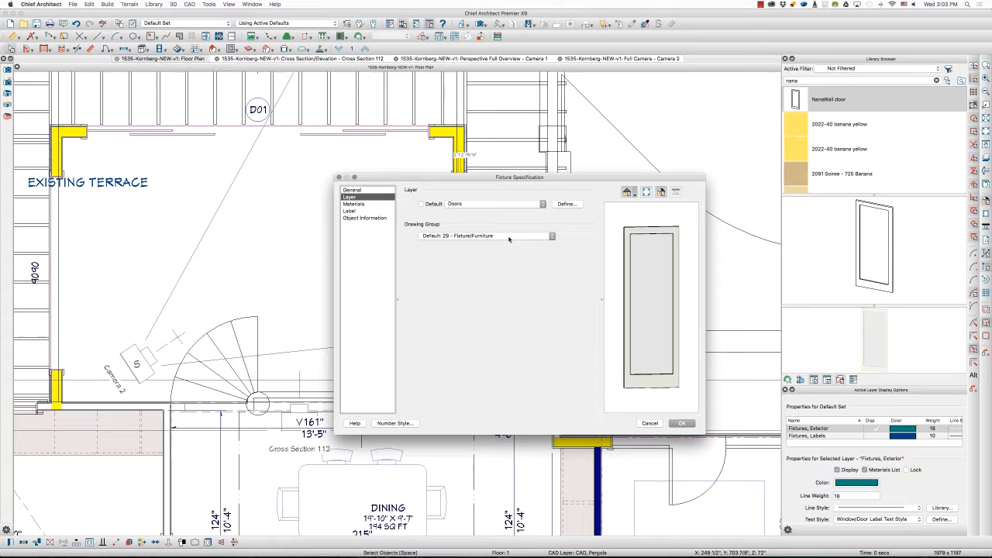
click(509, 236)
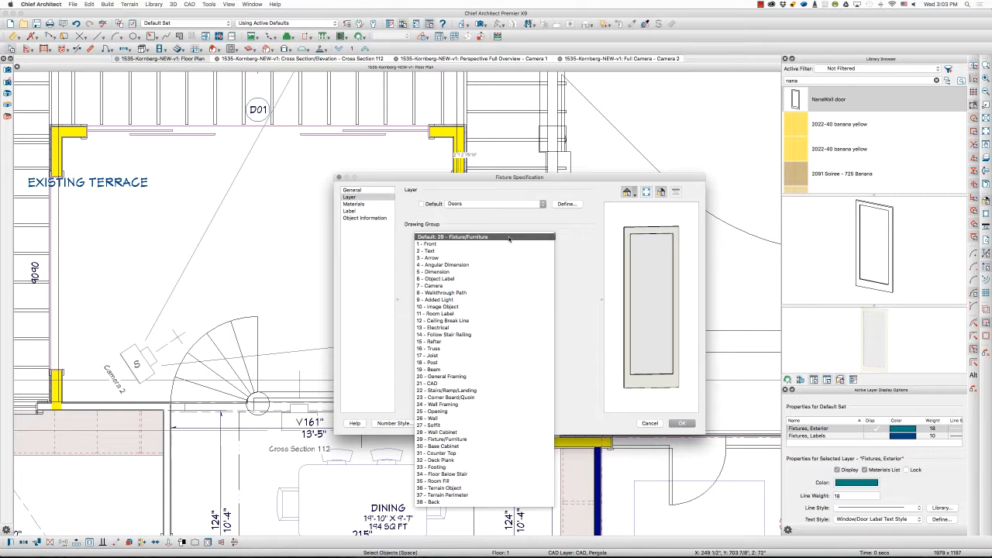
click(494, 412)
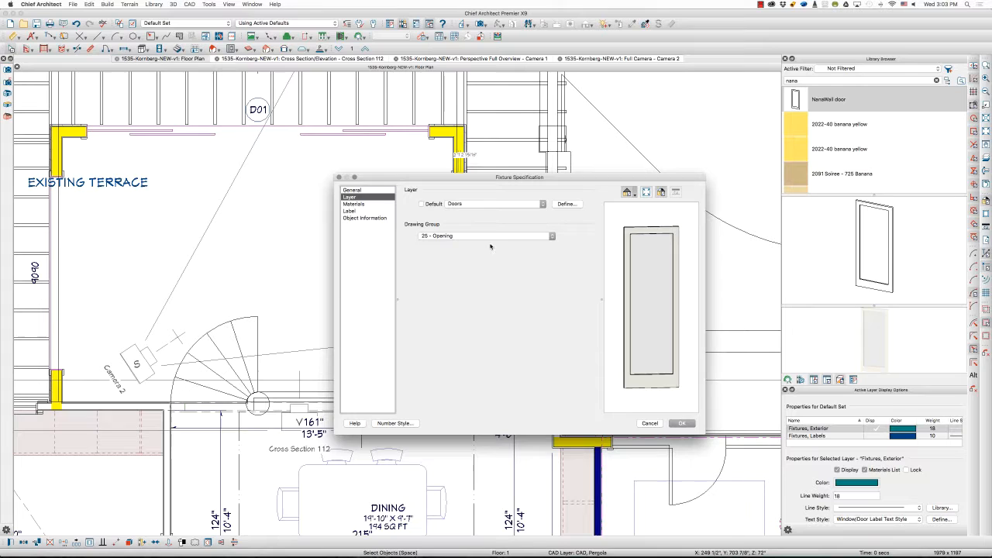
In Layer Display Options with Modify All Layer Sets on, rename the copied Doors 2 layer to Doors Closed
click(573, 205)
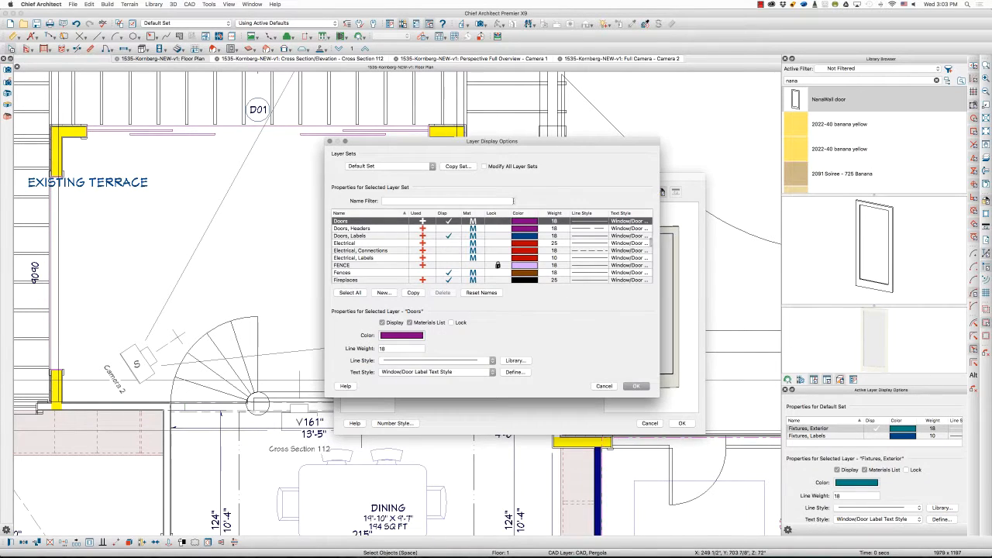
click(413, 293)
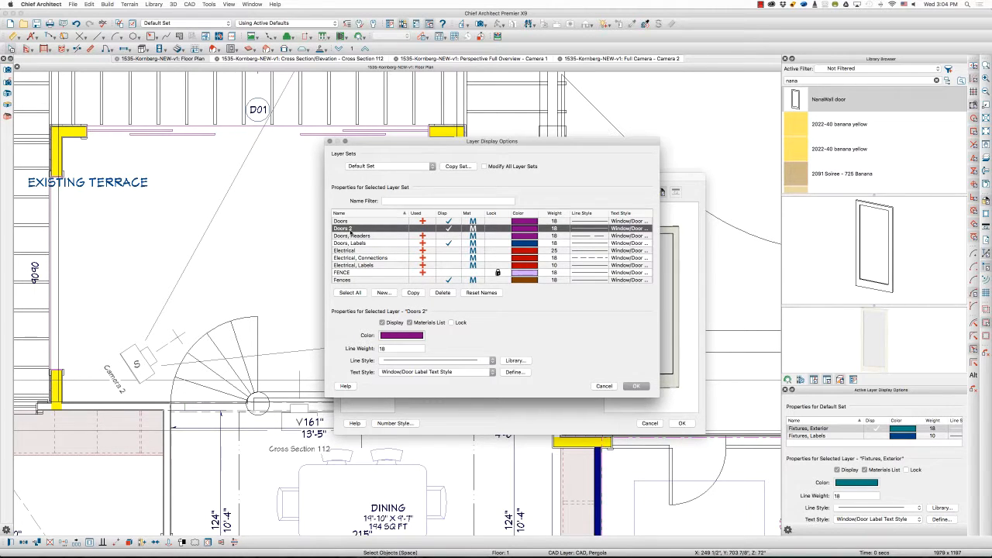
click(347, 229)
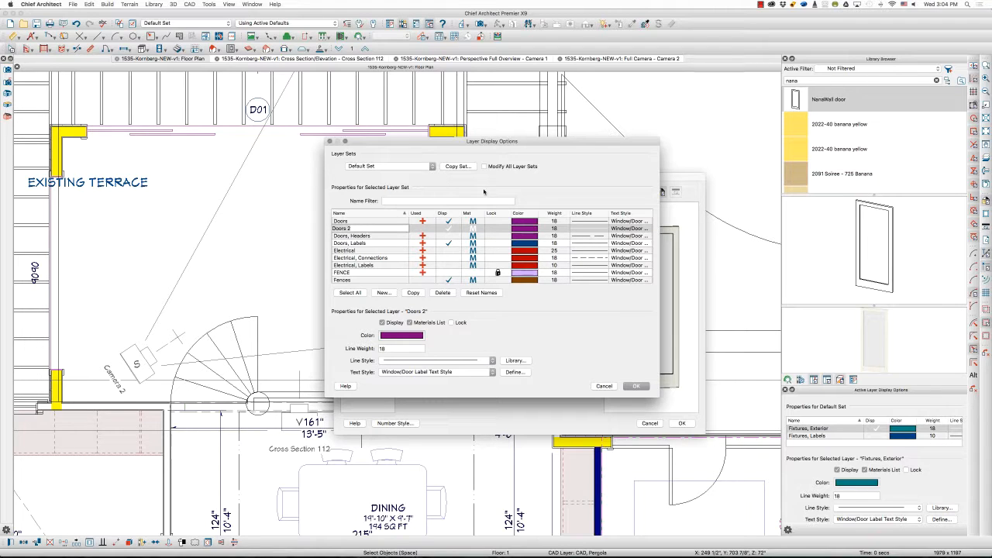
click(498, 168)
text(sed)
key(Return)
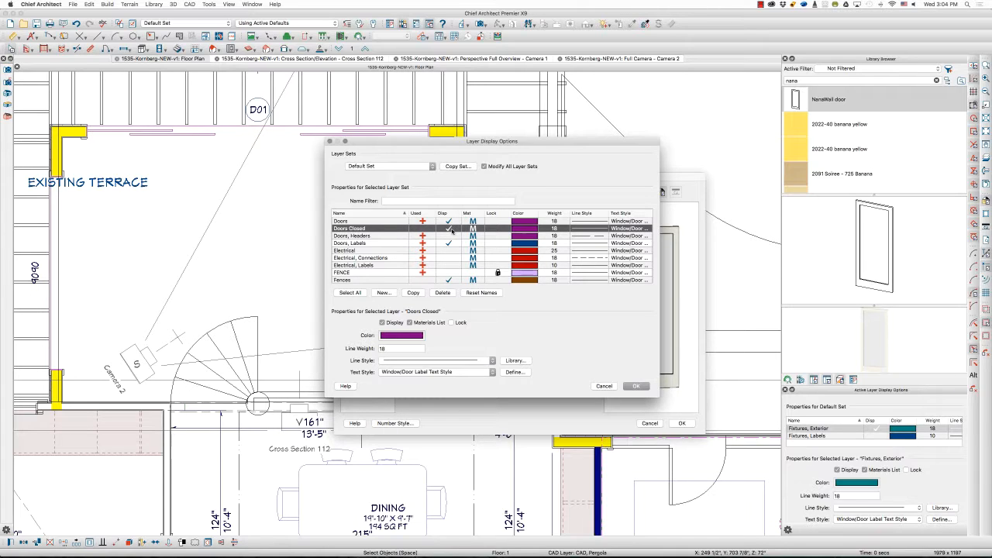
click(637, 386)
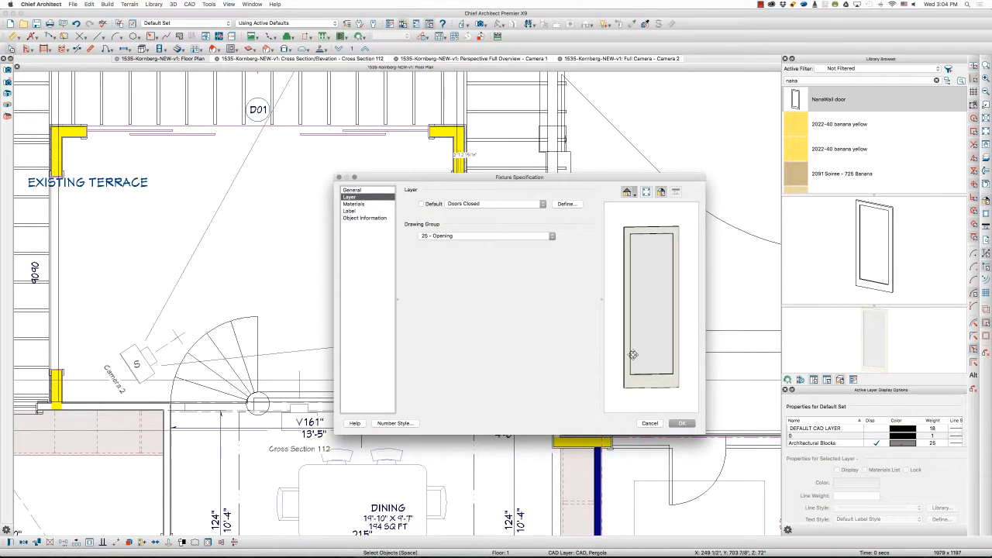
Copy the Doors Closed layer and name the copy Doors Open
click(565, 204)
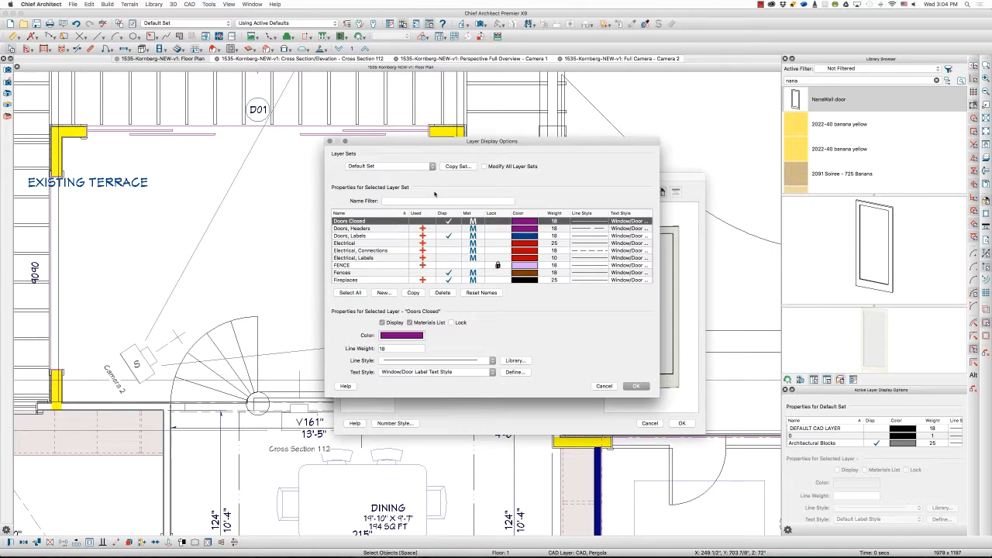
click(413, 292)
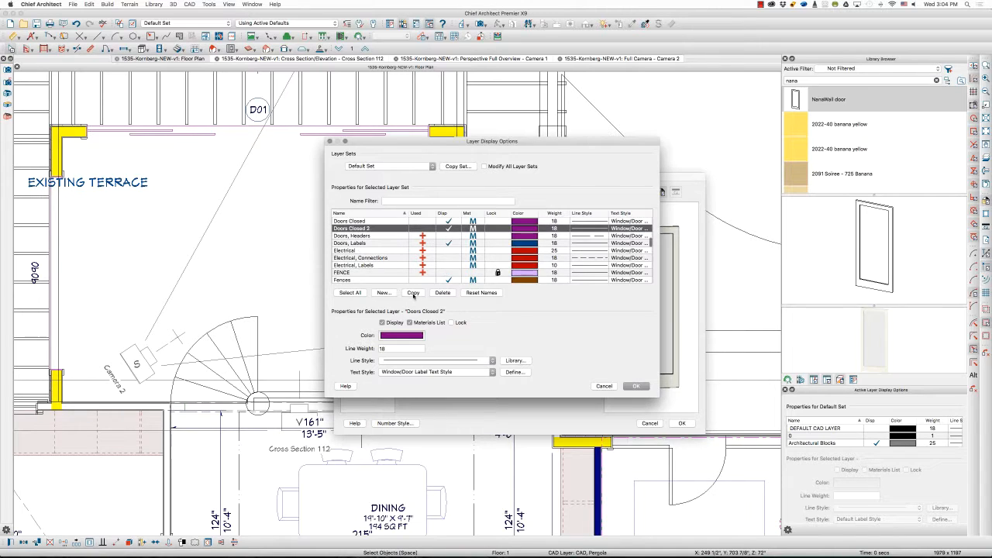
click(364, 228)
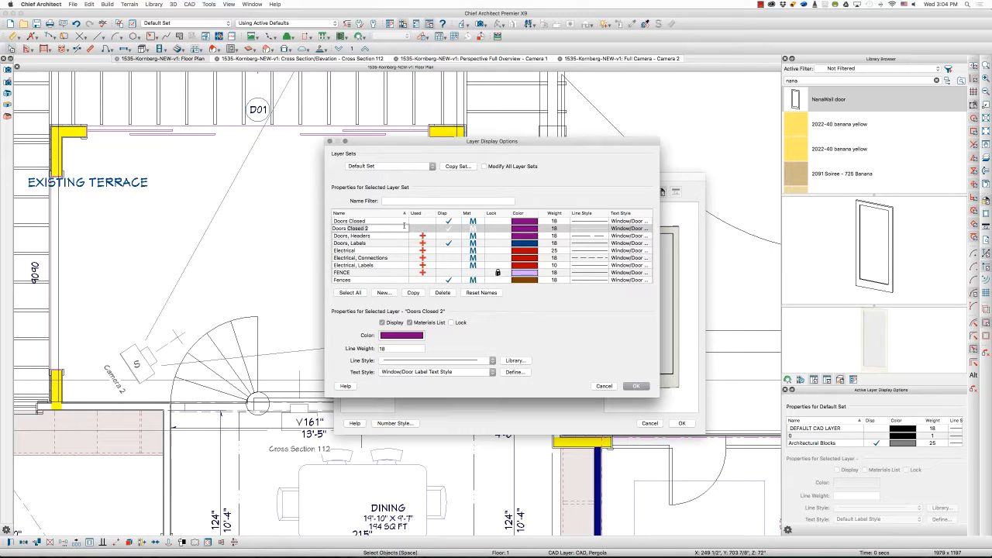
key(BackSpace)
key(BackSpace)
key(BackSpace)
text(Open)
click(448, 230)
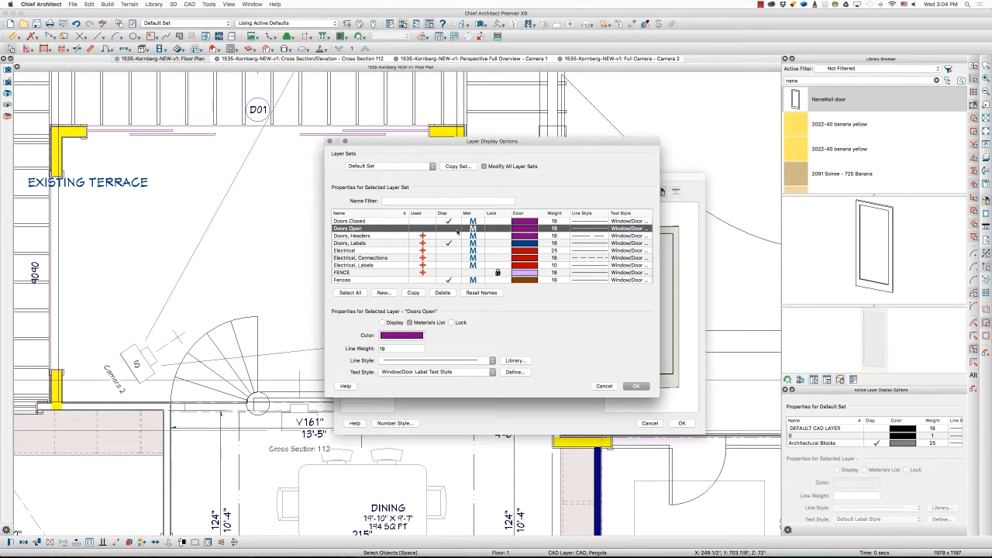
With Modify All Layer Sets on, set the Doors Open layer to display
click(448, 229)
click(448, 229)
click(484, 166)
click(449, 229)
Assign the door panel fixture to the Doors Closed layer and accept the fixture settings
click(637, 386)
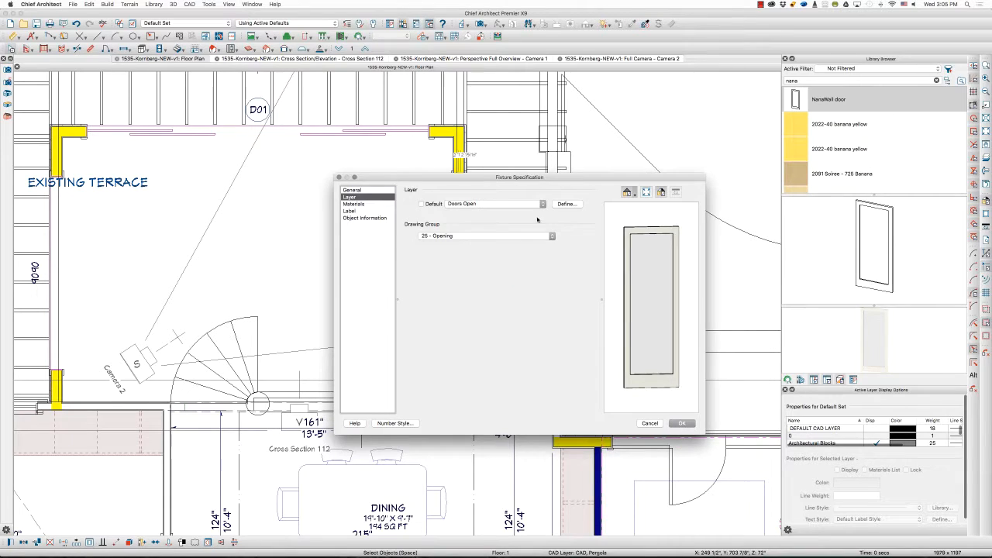
click(484, 206)
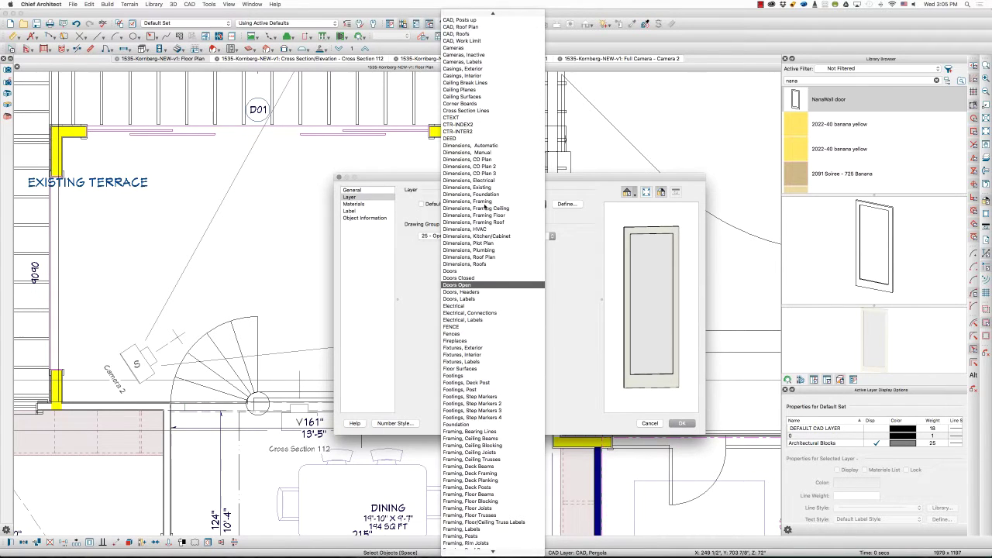
click(483, 279)
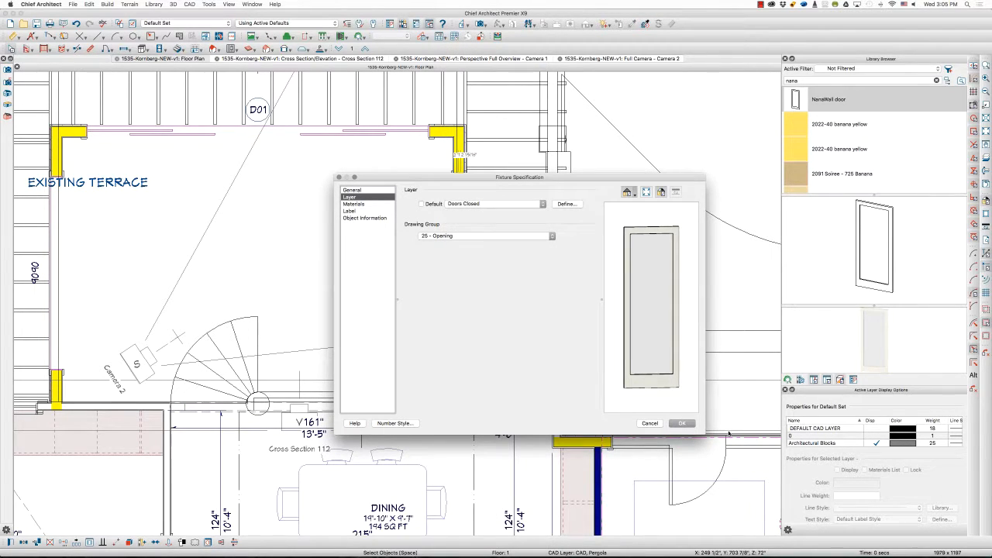
click(682, 423)
Clear the selection, show the Camera 2 3D view and close the cross section view
click(554, 297)
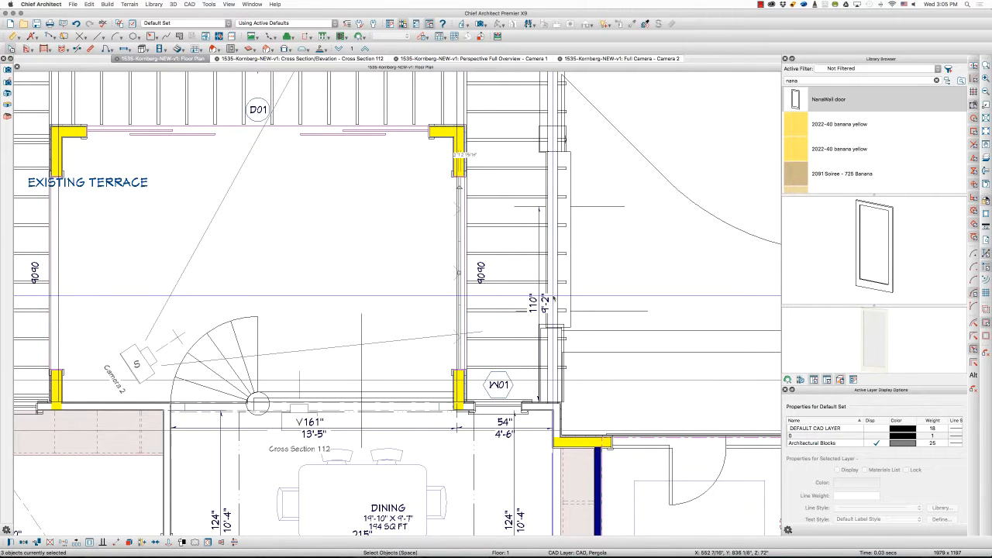
click(598, 59)
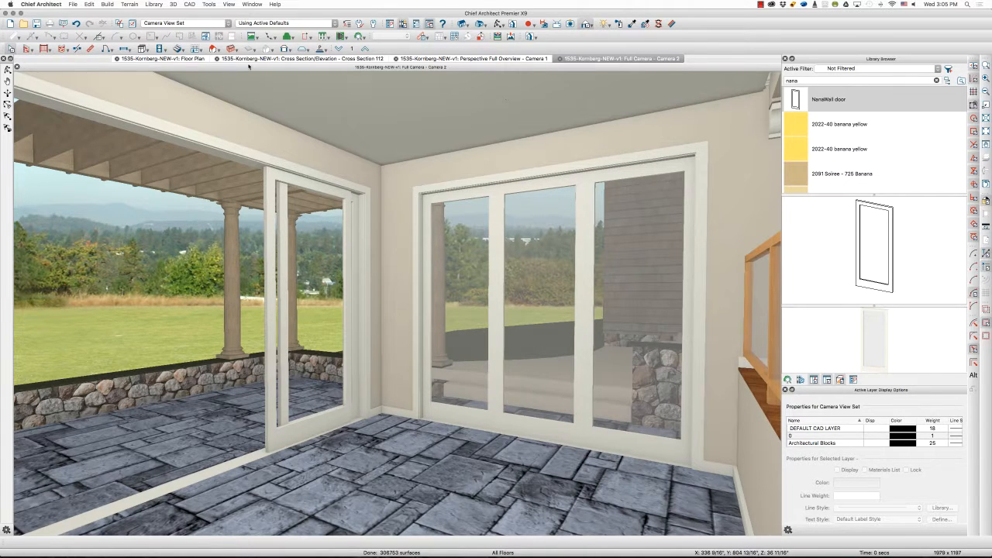
click(216, 59)
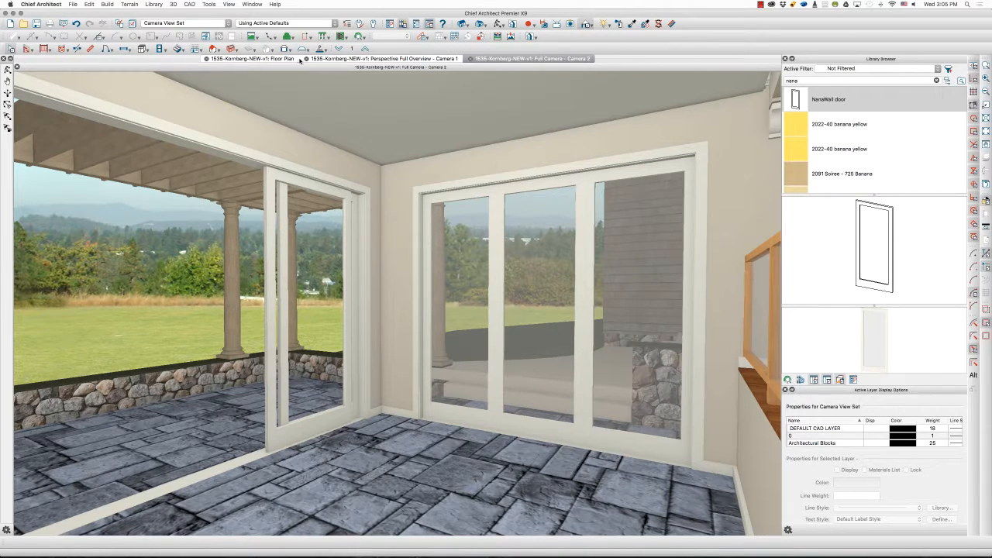
Back on the floor plan, move the door panel near window W01 against the right wall
click(255, 59)
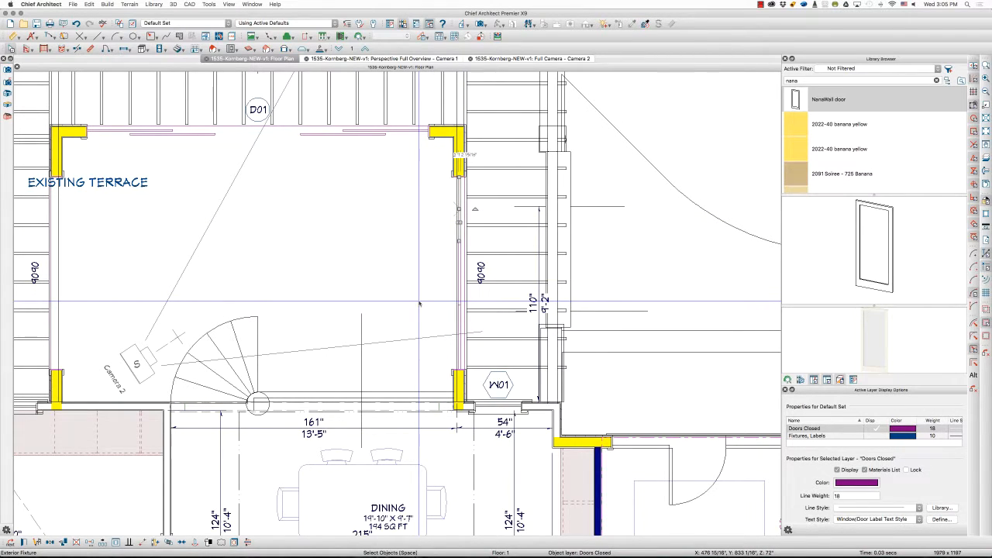
click(416, 353)
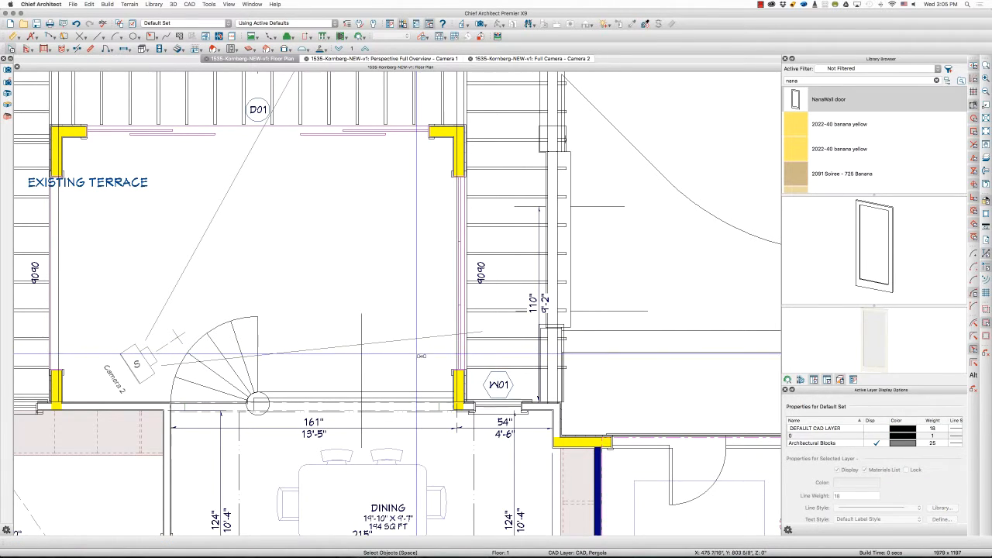
scroll(433, 356, up, 3)
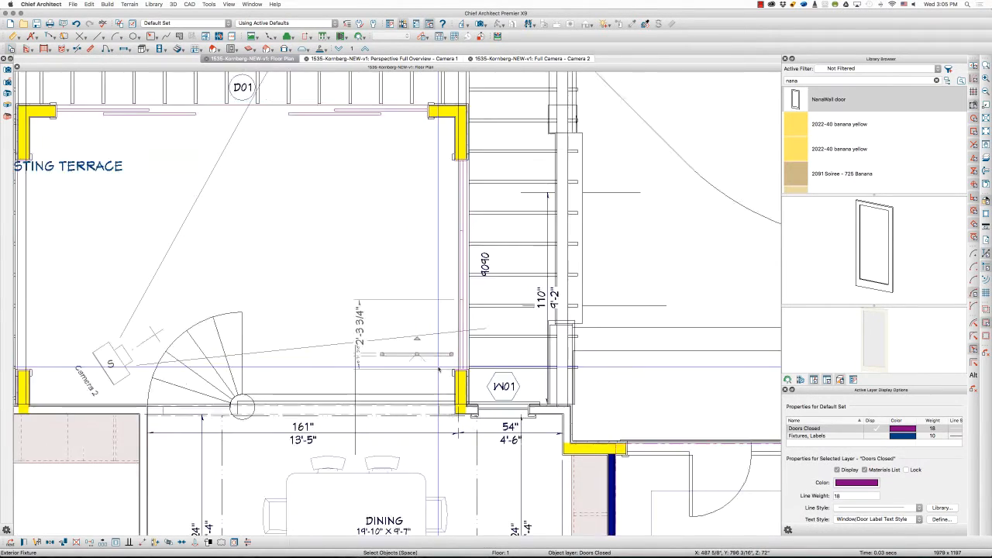
scroll(434, 356, up, 5)
click(345, 332)
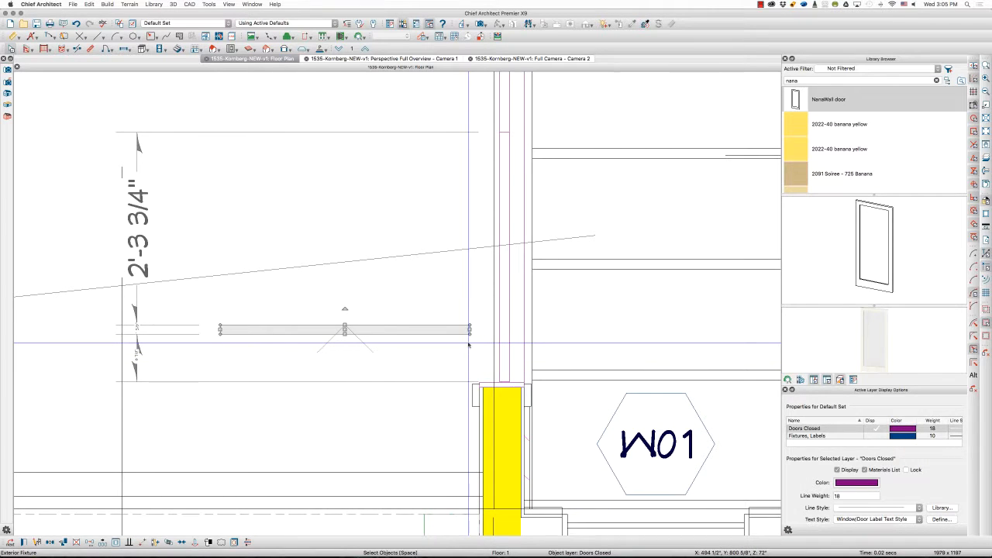
click(468, 344)
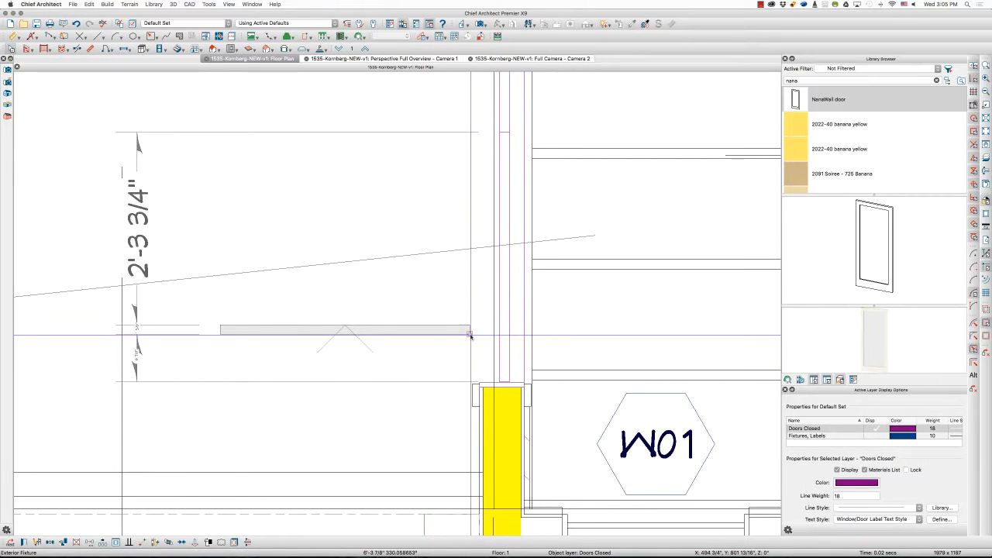
click(496, 377)
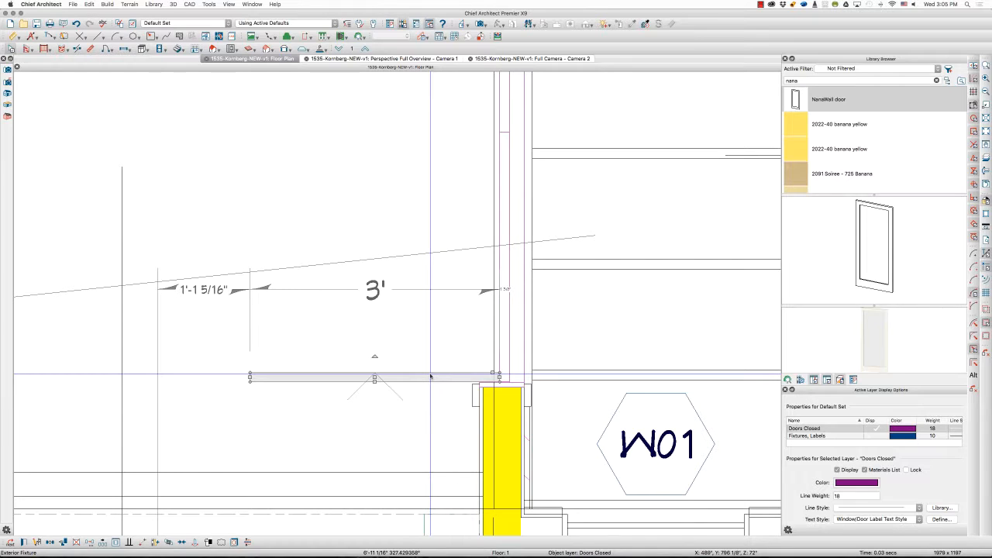
Rotate the door panel through diagonals to a nearly horizontal angle
click(376, 341)
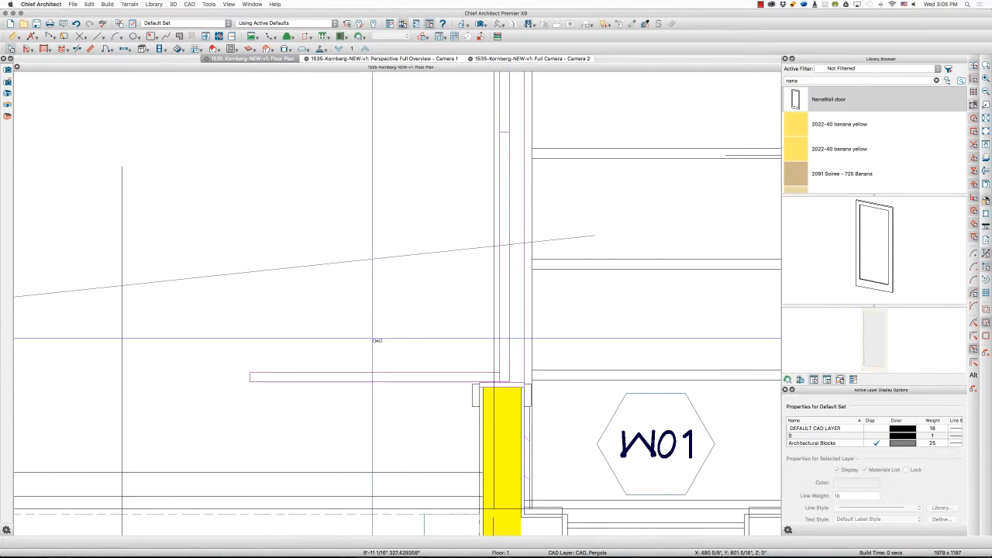
click(377, 341)
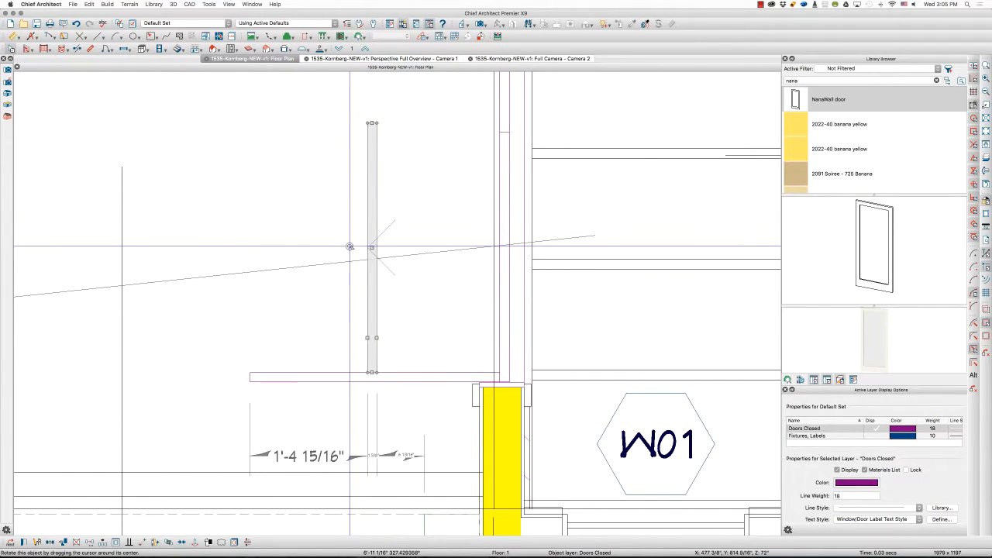
drag(349, 246, 280, 316)
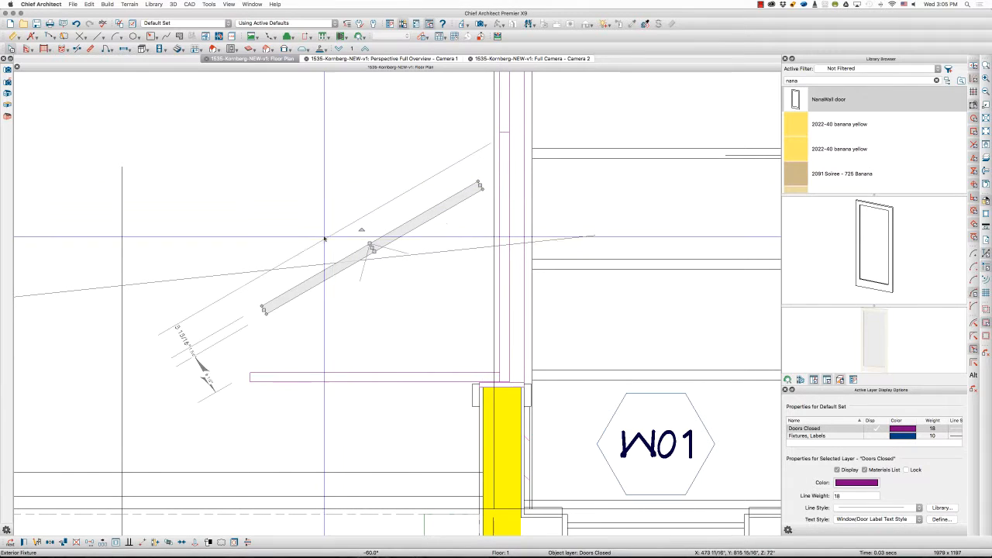
click(372, 248)
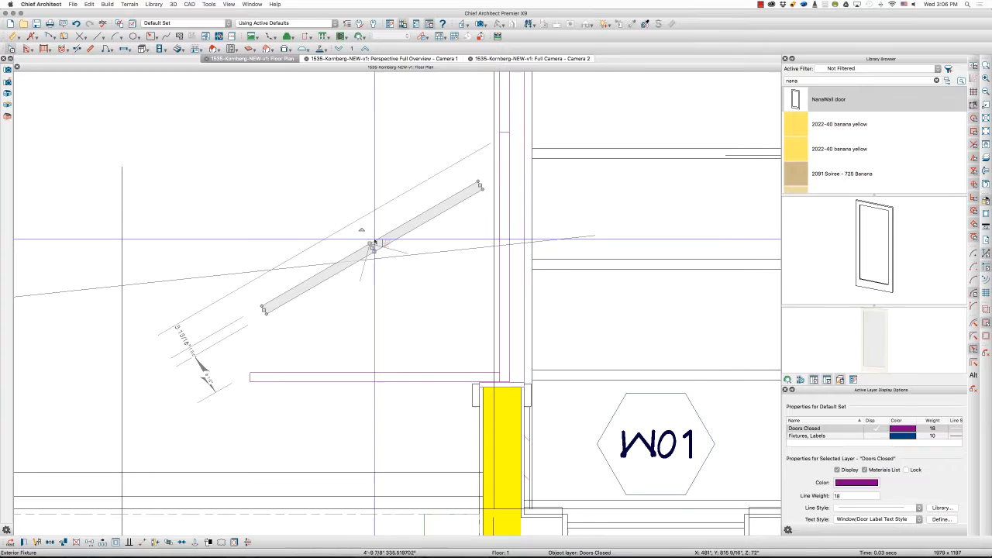
mouse_move(363, 235)
mouse_down()
mouse_move(392, 213)
mouse_move(368, 198)
mouse_up()
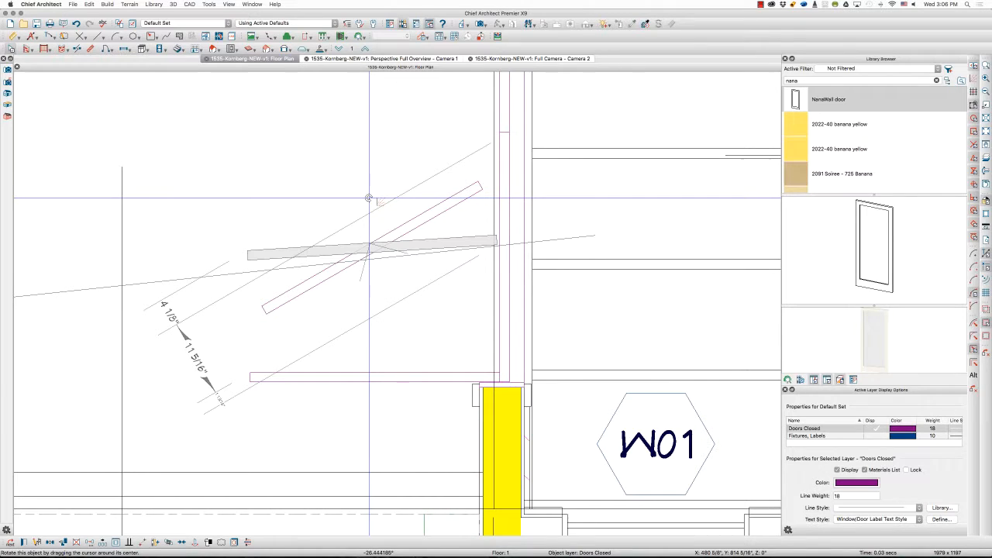
drag(368, 198, 368, 199)
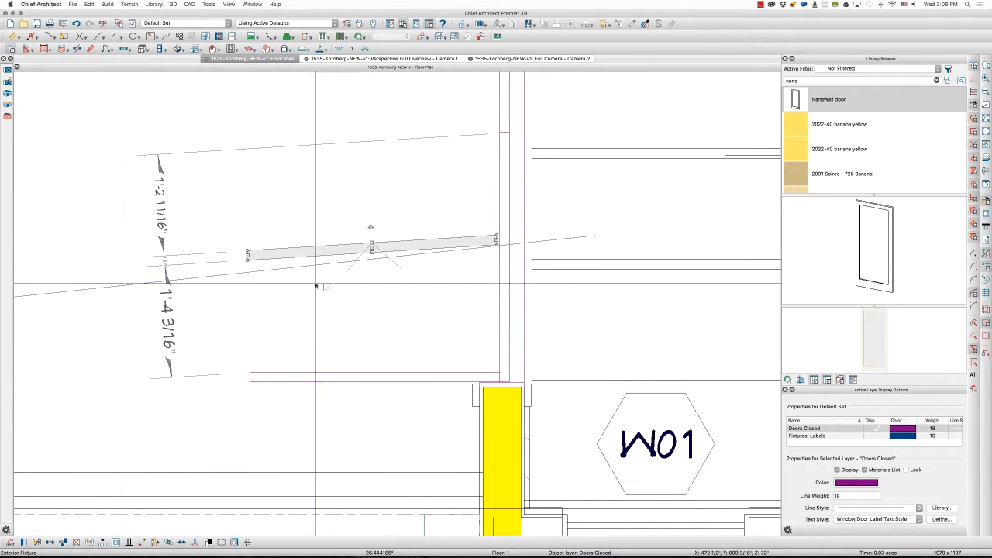
Move the panel to the wall end, angle it diagonally and settle it into the folded stack
click(252, 330)
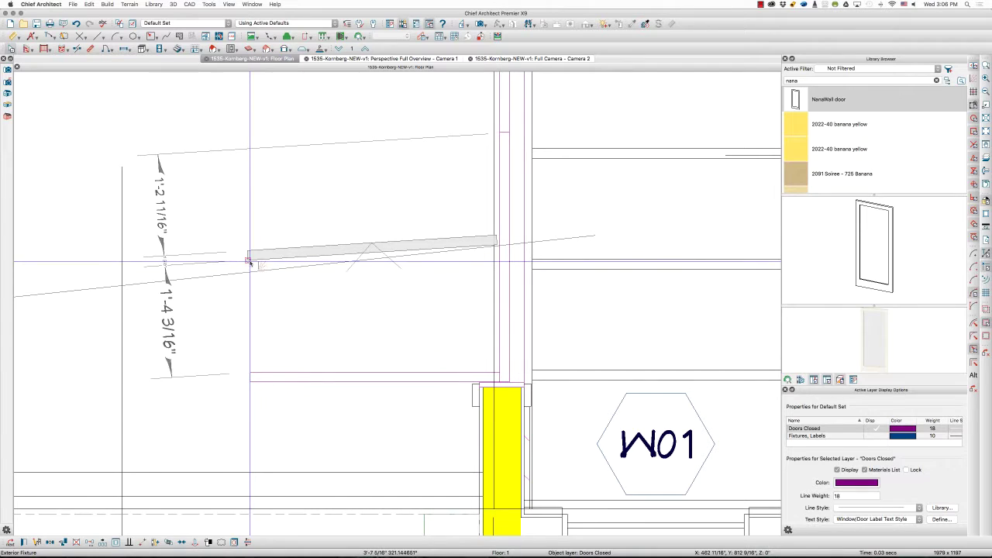
click(255, 373)
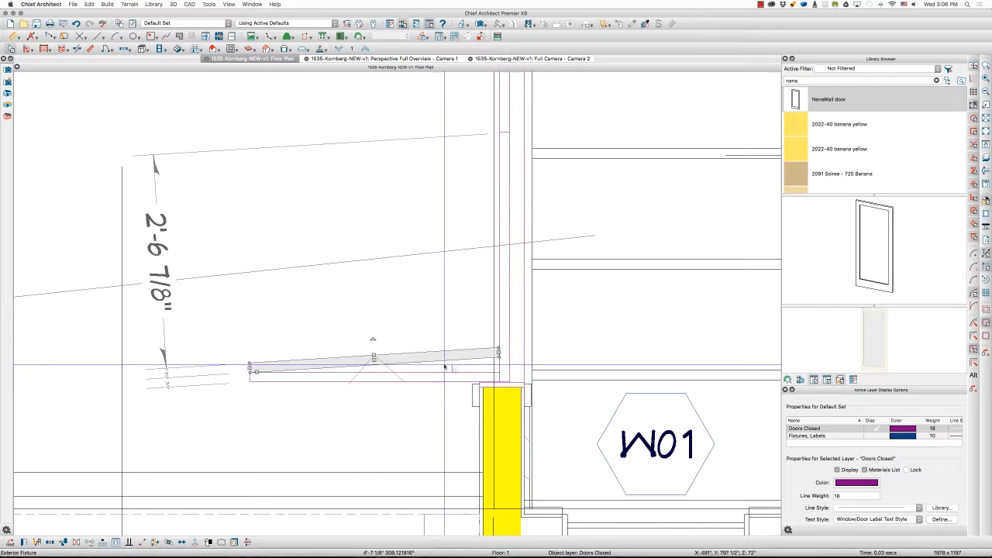
click(363, 308)
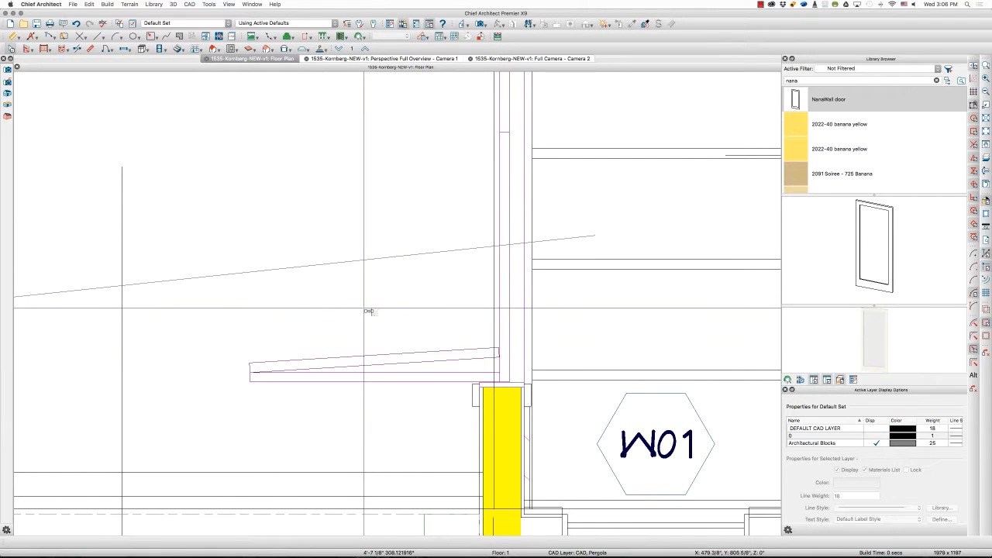
click(368, 310)
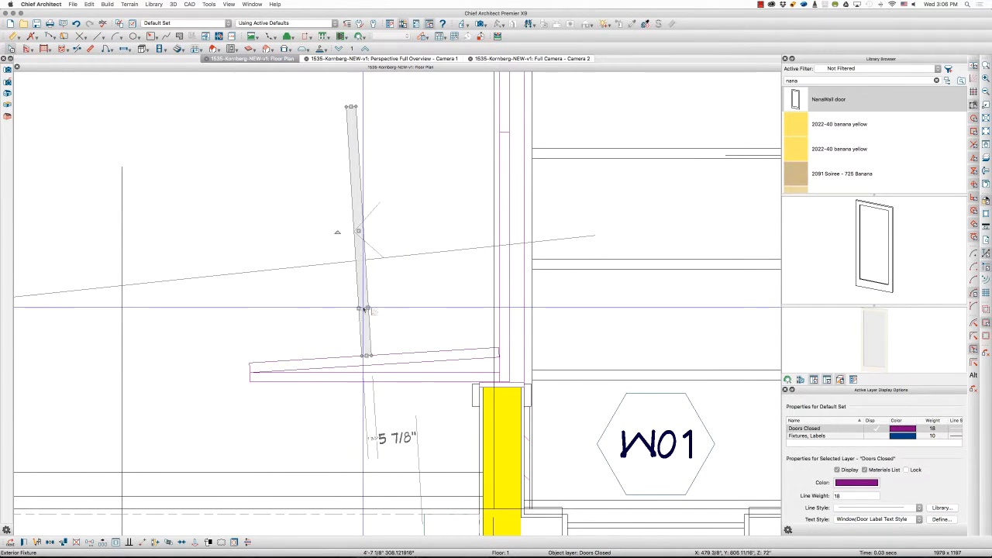
mouse_move(337, 232)
mouse_down()
mouse_move(335, 207)
mouse_move(306, 293)
mouse_move(367, 147)
mouse_up()
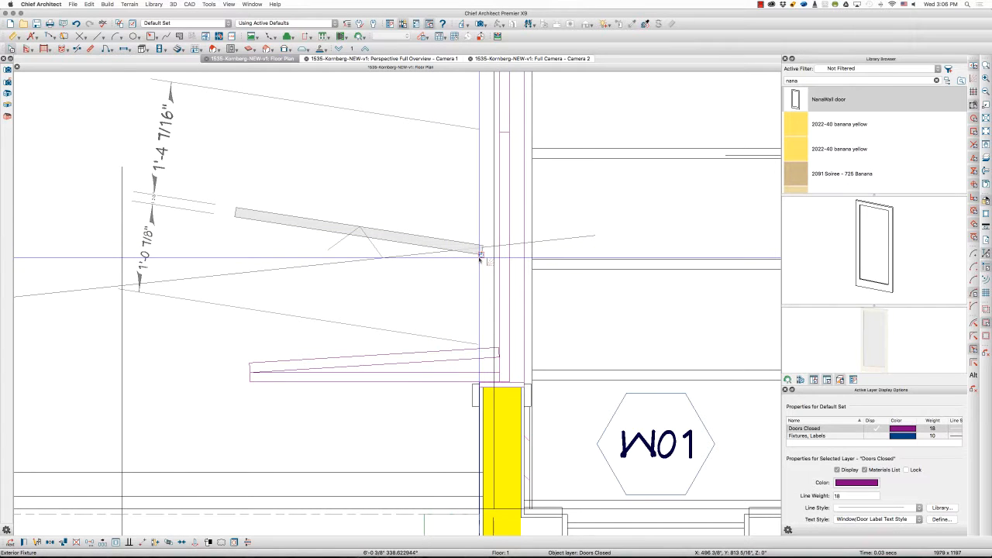
drag(480, 252, 498, 341)
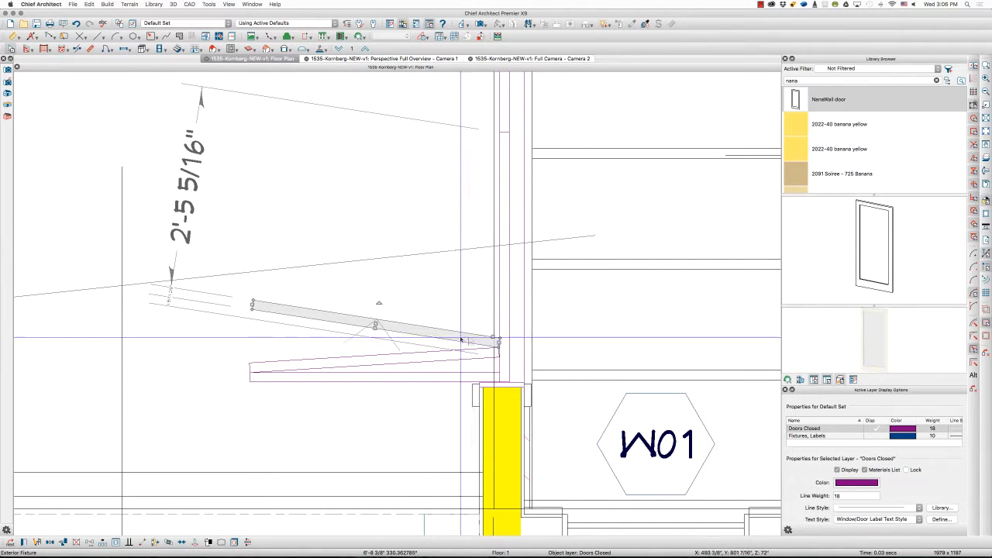
drag(377, 302, 377, 306)
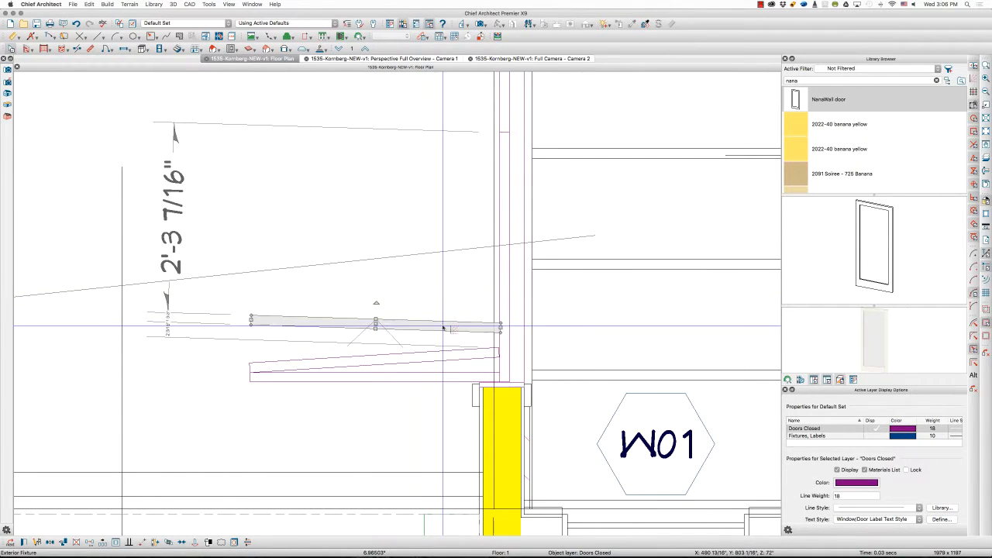
drag(499, 335, 500, 338)
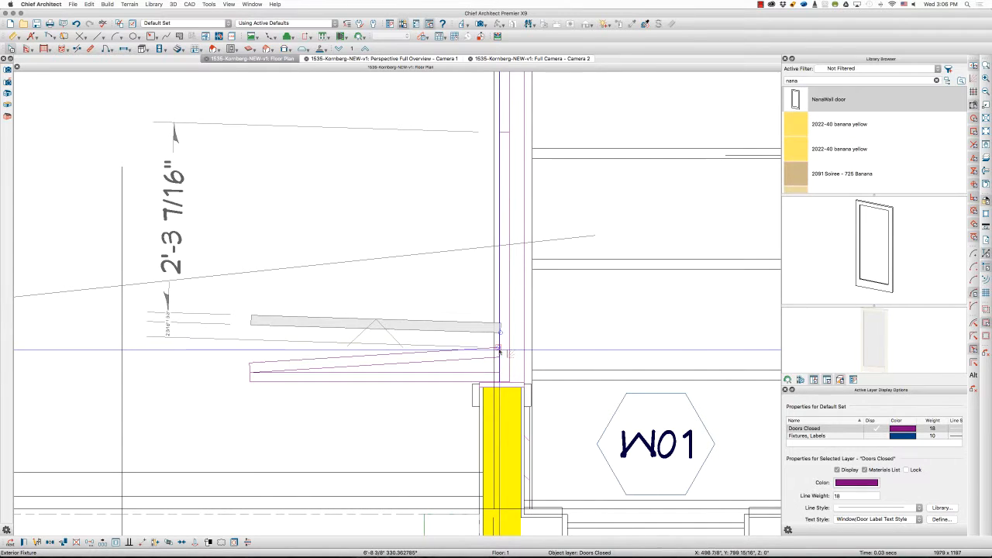
click(431, 389)
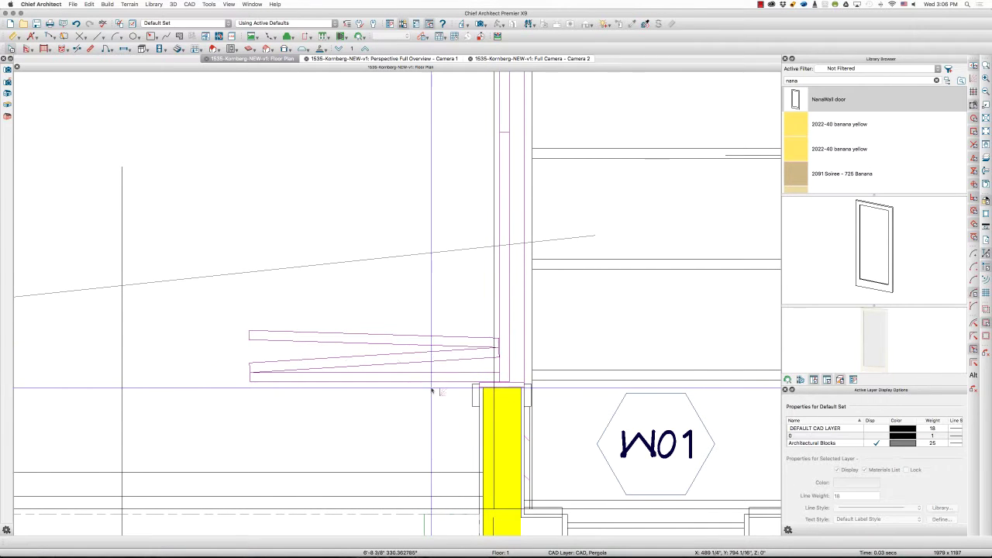
click(401, 343)
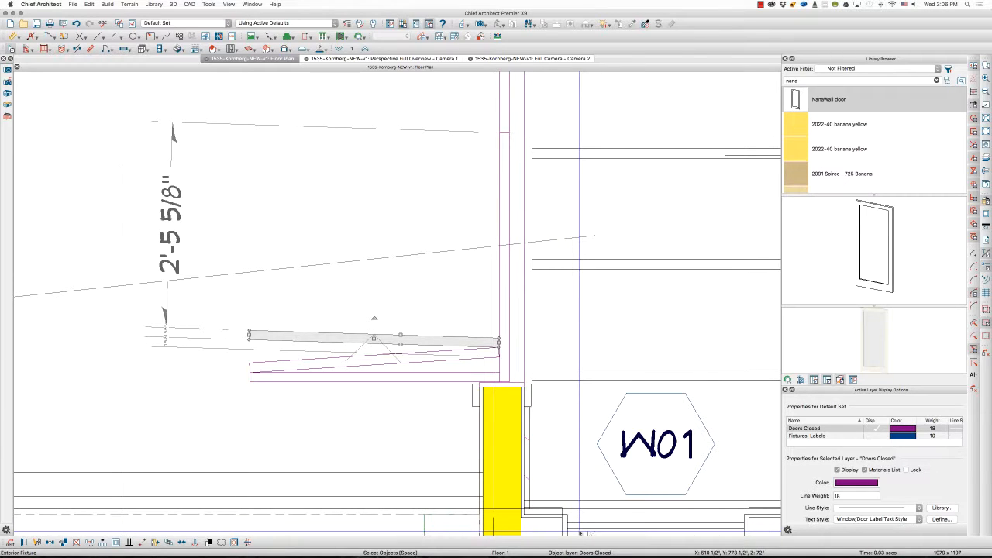
Nudge the panel's edge position, then cancel the edit
click(340, 350)
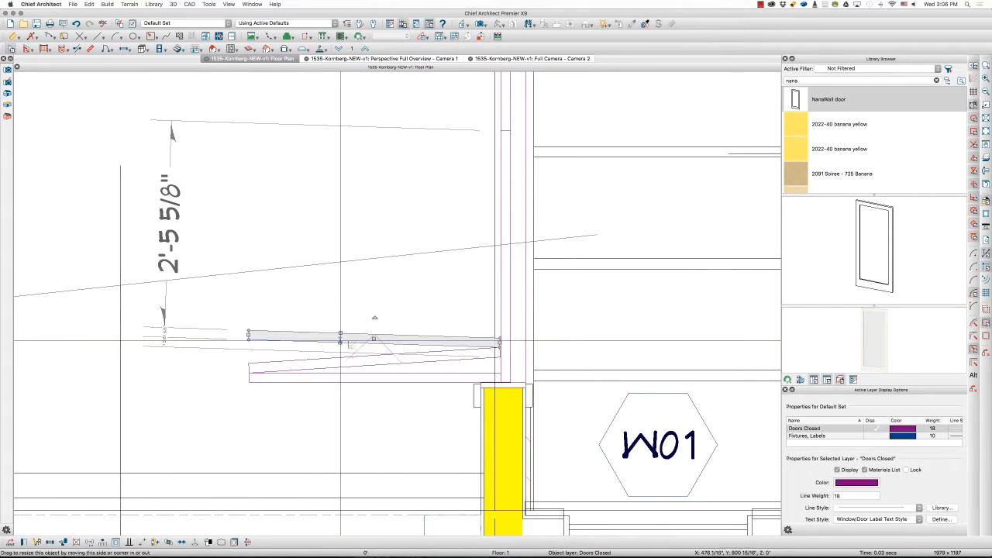
drag(340, 340, 340, 352)
key(Escape)
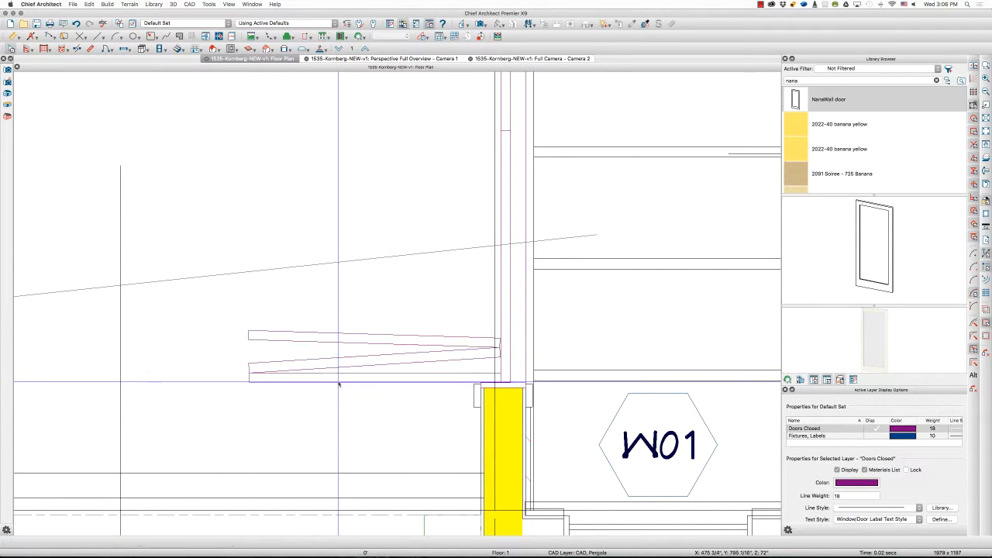
Select the folded panels together and assign them to the Doors Open layer via Fixture Specification
click(339, 383)
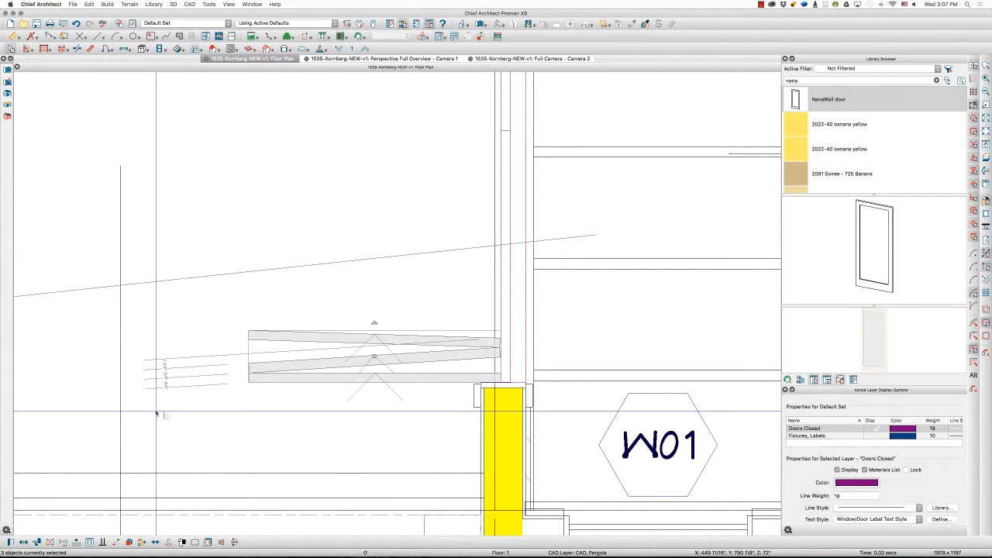
key(ctrl+e)
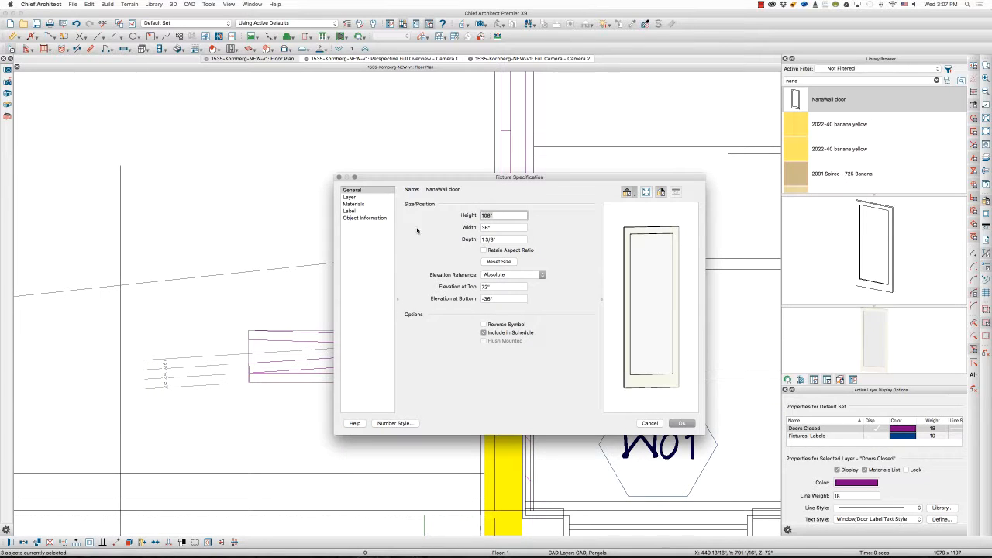
click(349, 197)
click(488, 203)
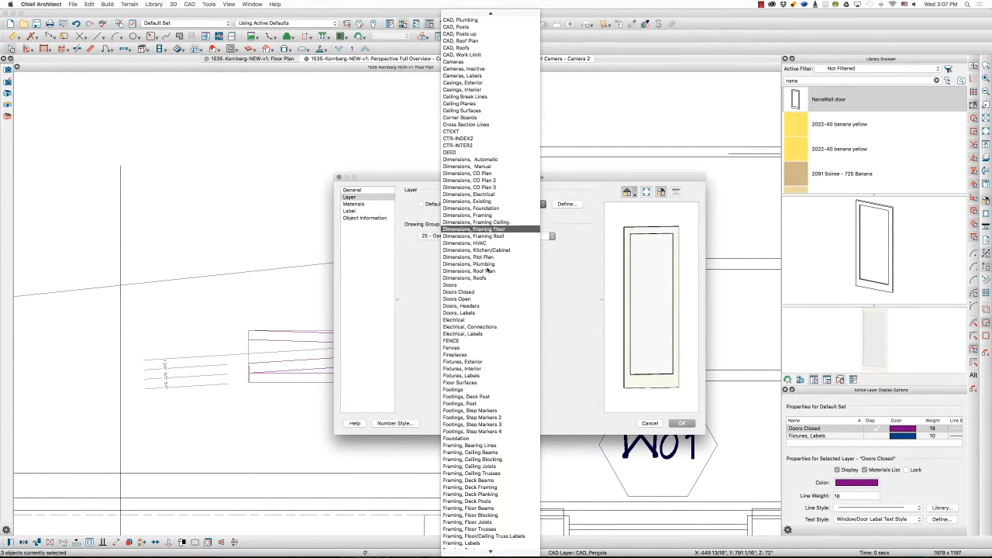
click(484, 298)
key(Return)
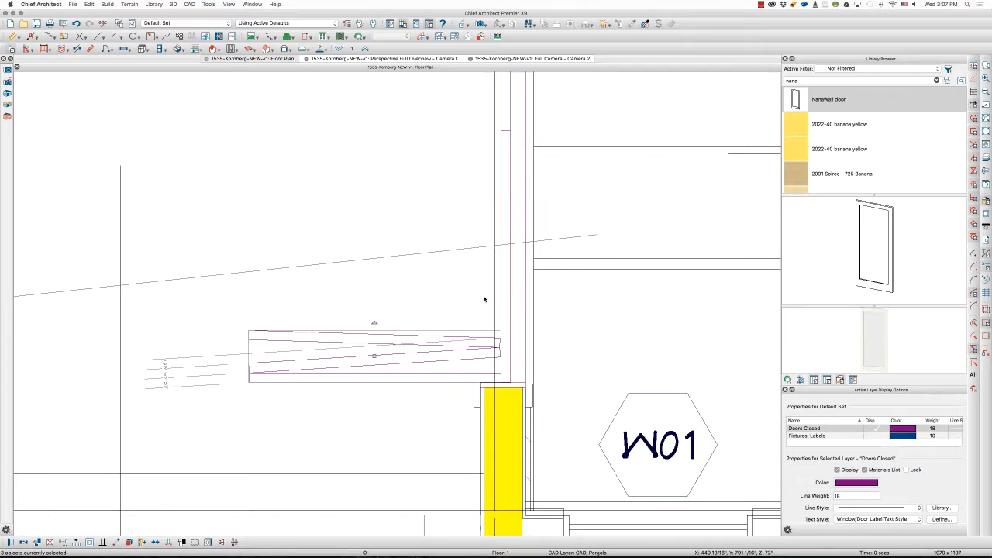
click(484, 298)
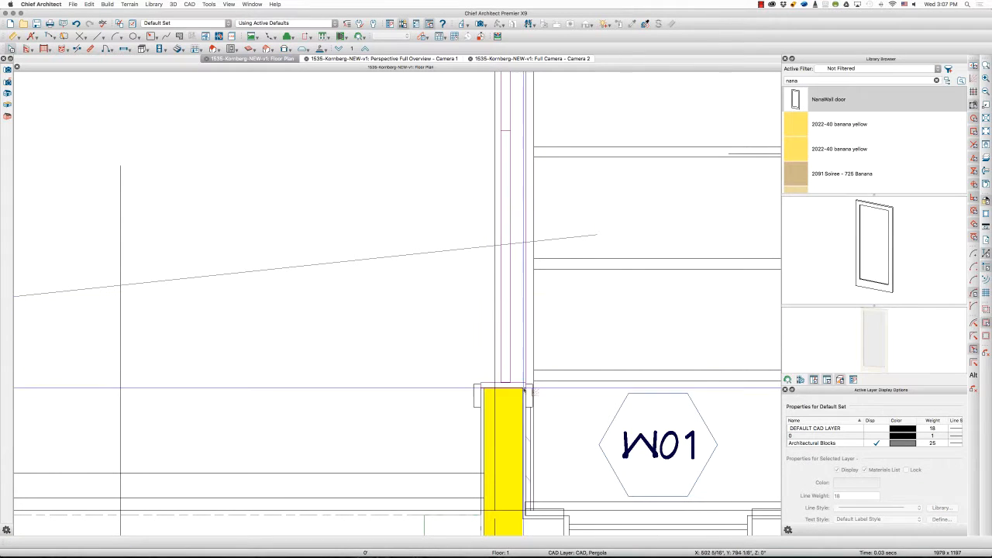
scroll(552, 390, down, 4)
scroll(552, 389, down, 2)
scroll(552, 390, down, 2)
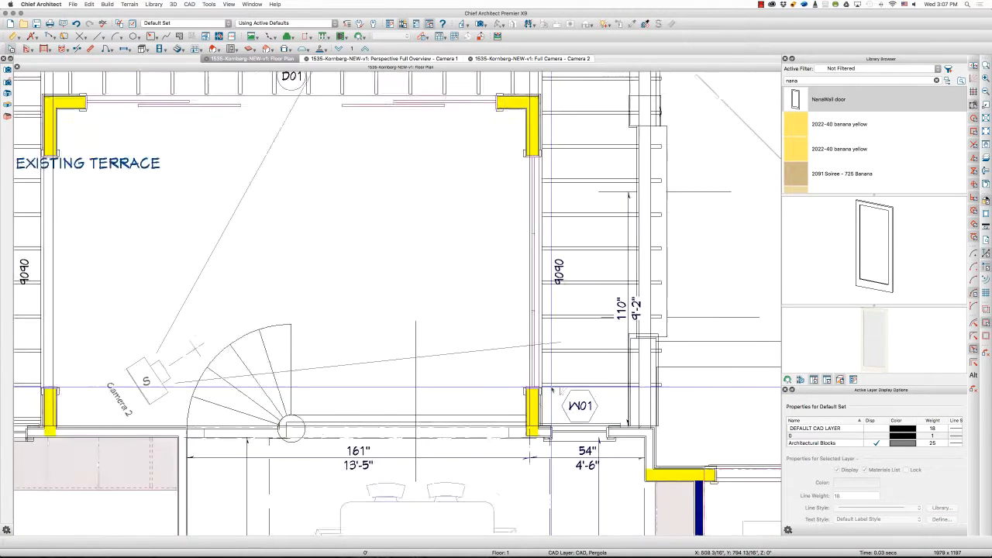
scroll(552, 390, down, 2)
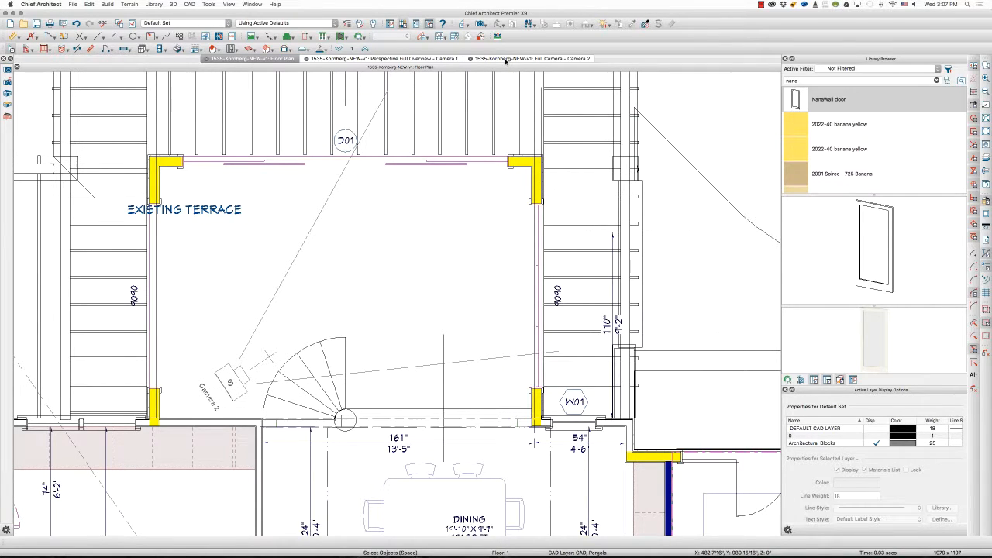
Show the Camera 2 interior terrace view and browse the Tools menu without choosing anything
click(505, 59)
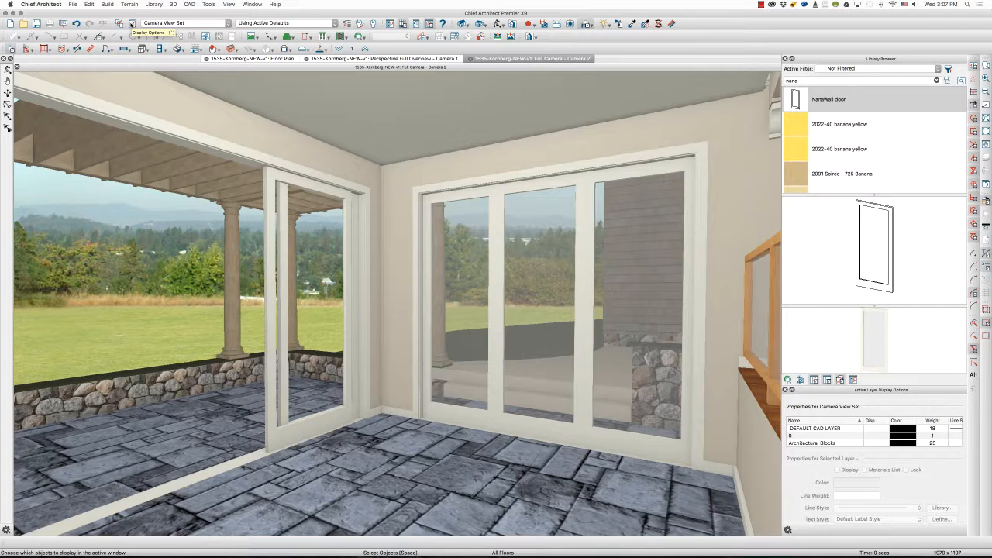
click(230, 5)
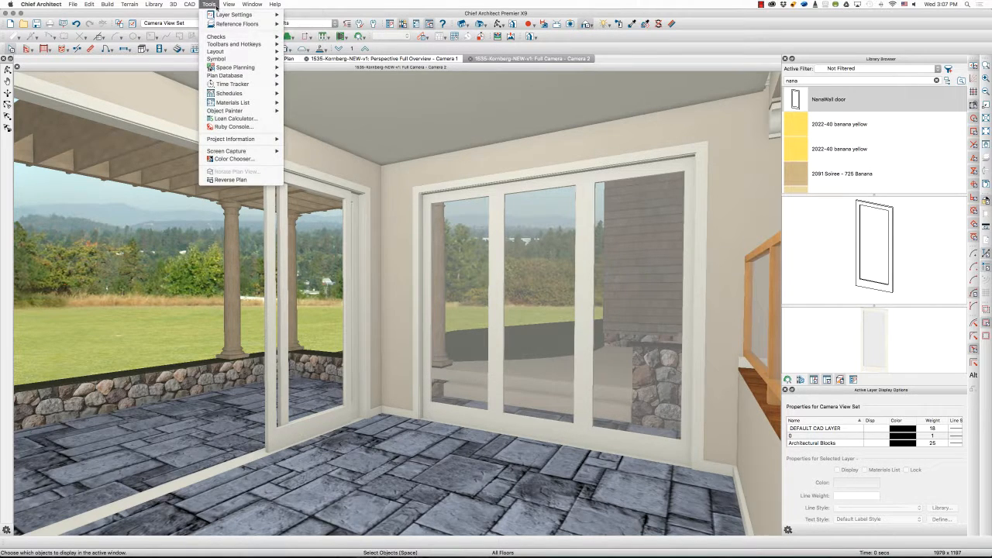
click(211, 5)
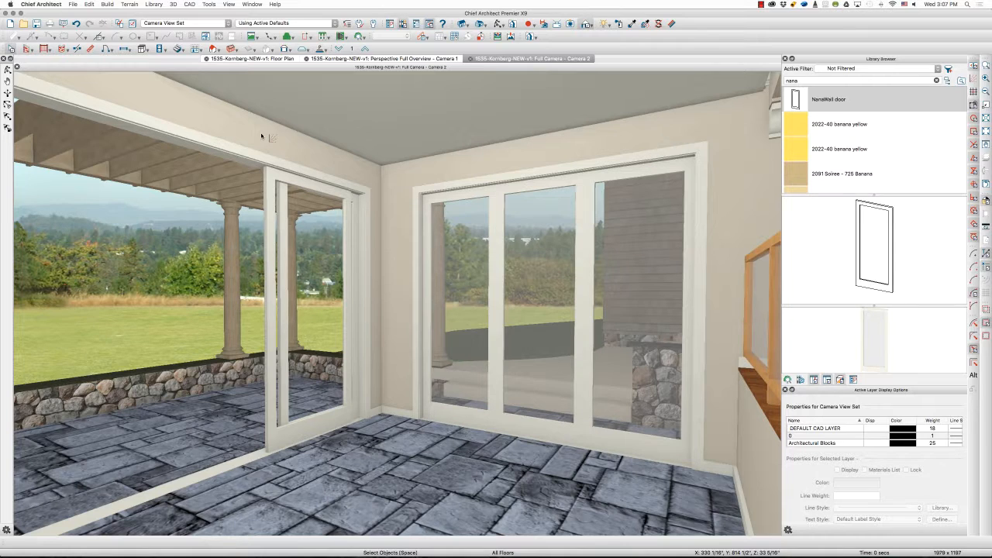
Copy the current layer set as a new Camera View Set Open layer set
click(186, 23)
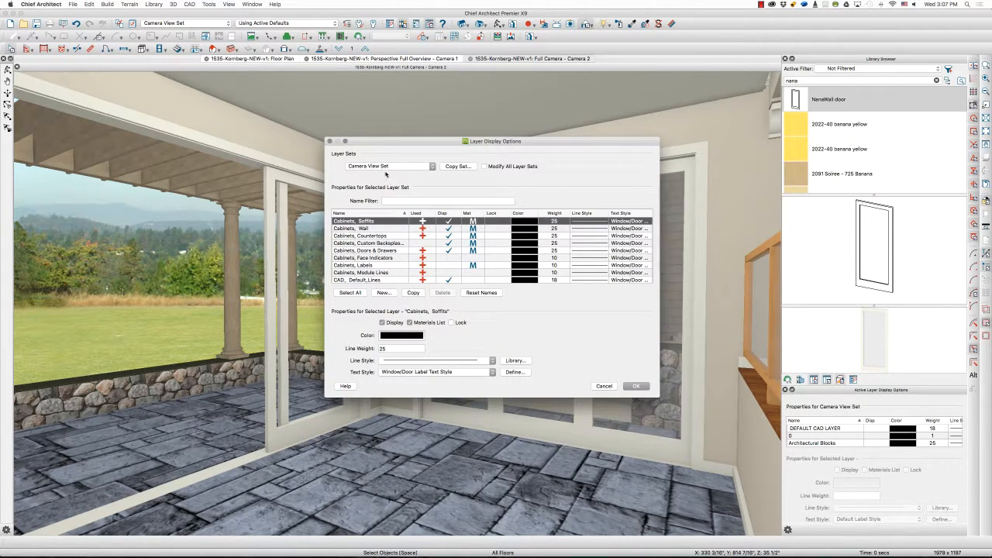
click(457, 166)
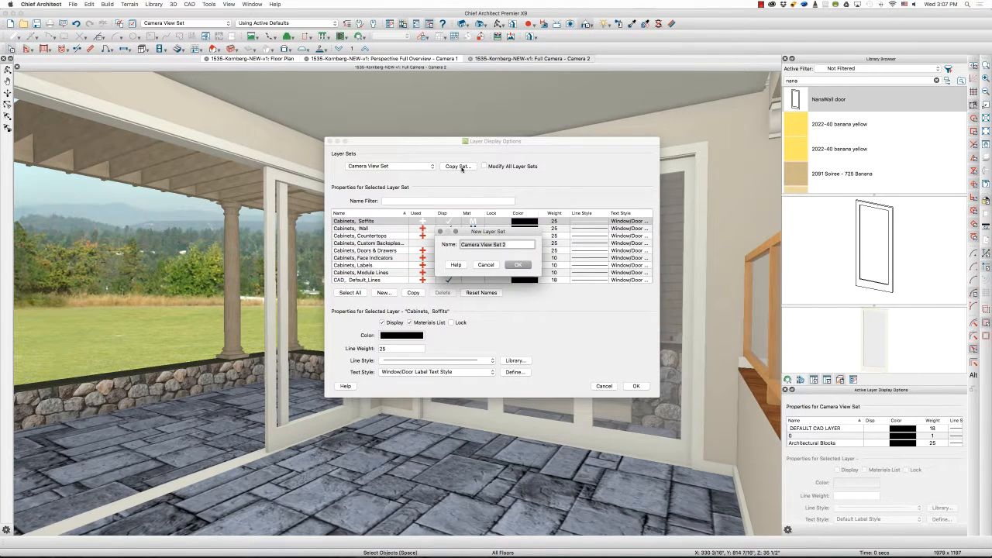
click(503, 244)
text(pen)
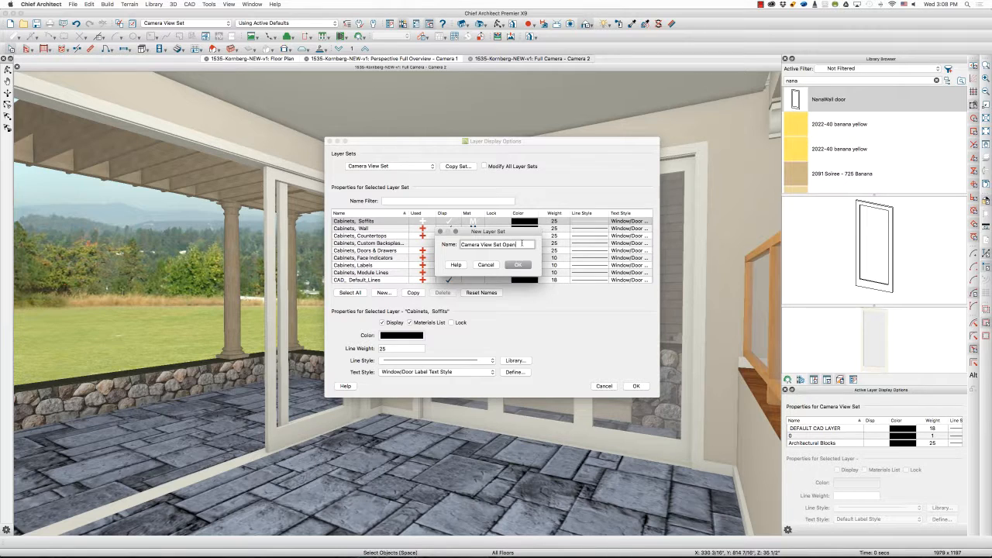
click(517, 265)
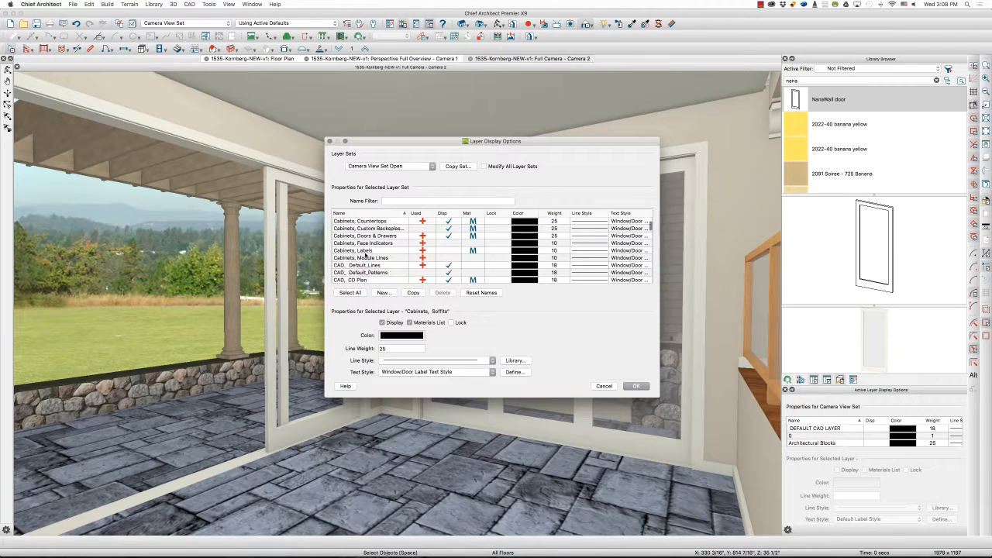
scroll(364, 256, down, 3)
scroll(364, 256, down, 3)
In Camera View Set Open, hide Doors Closed and display Doors Open, then apply
click(364, 250)
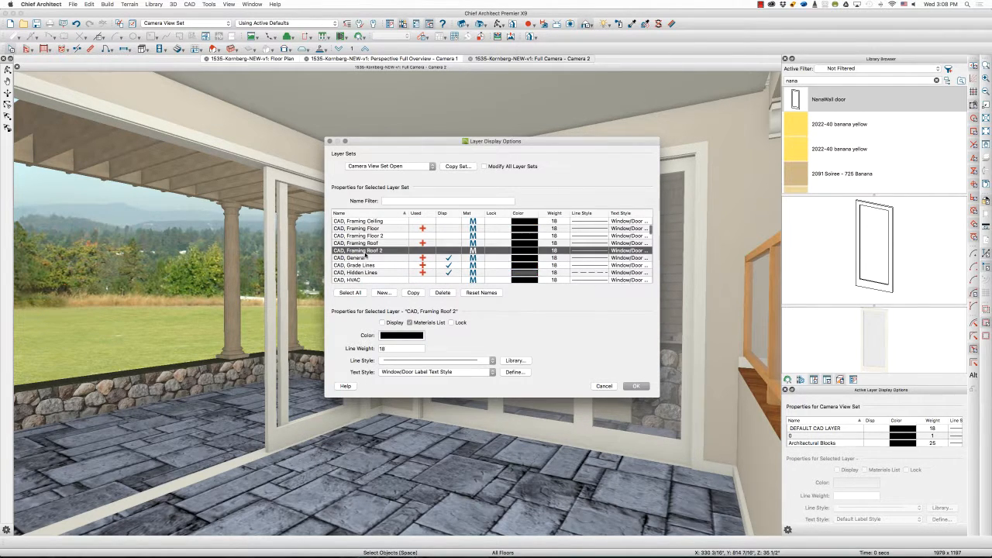
scroll(371, 266, down, 3)
click(376, 267)
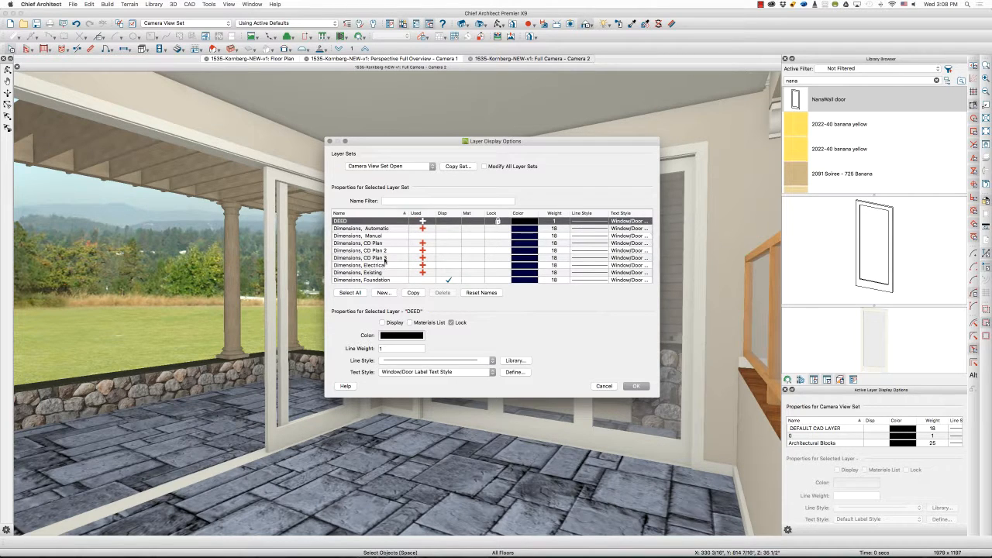
scroll(384, 263, down, 3)
scroll(385, 260, down, 3)
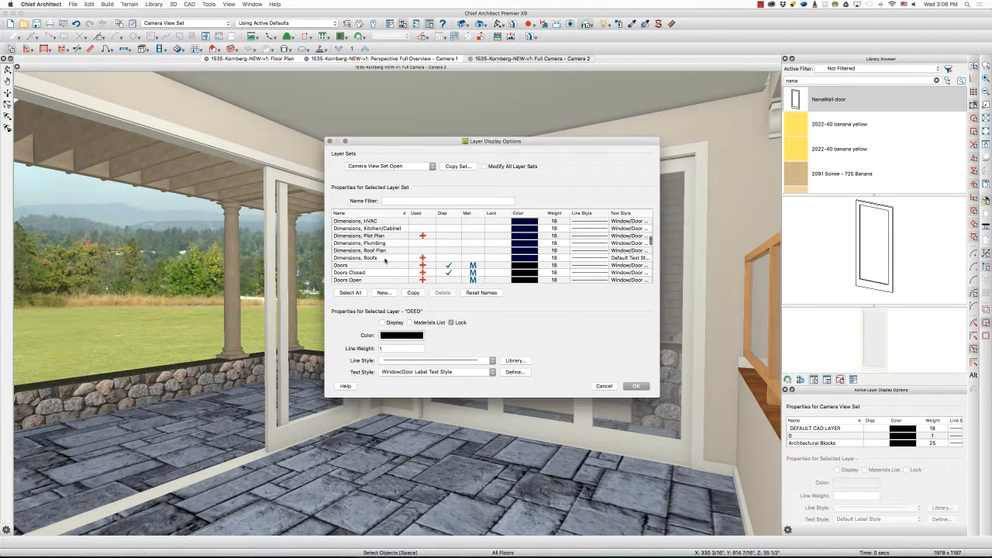
click(387, 273)
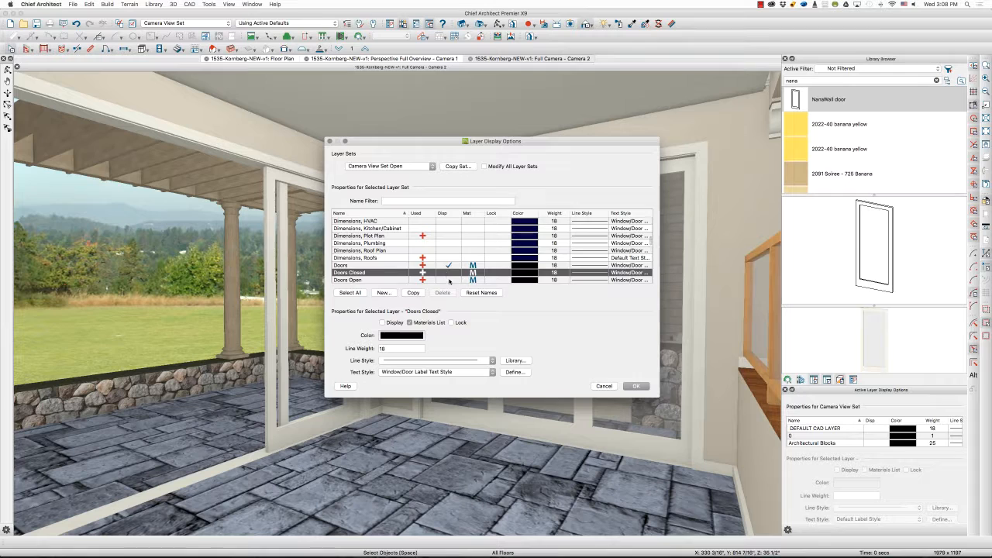
click(450, 280)
scroll(450, 280, down, 1)
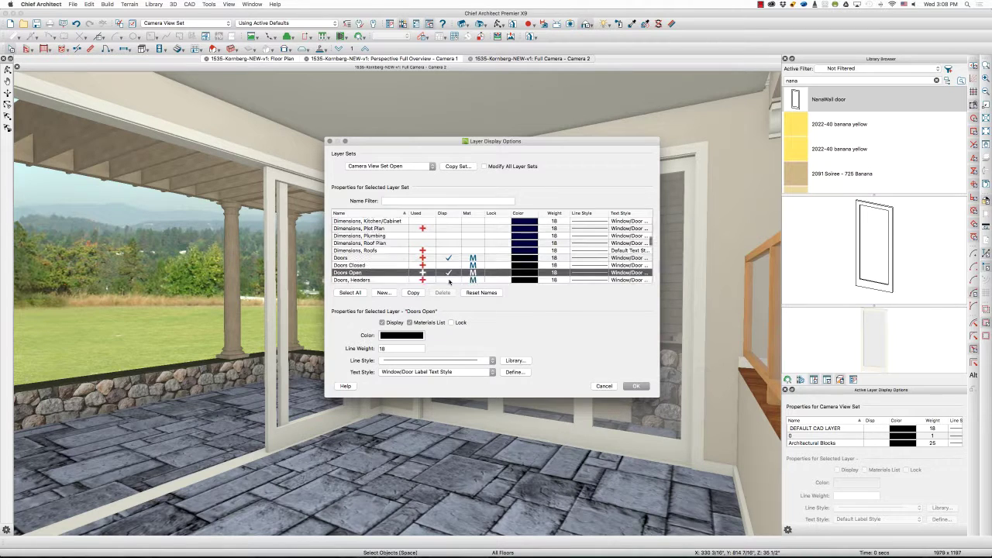
click(637, 385)
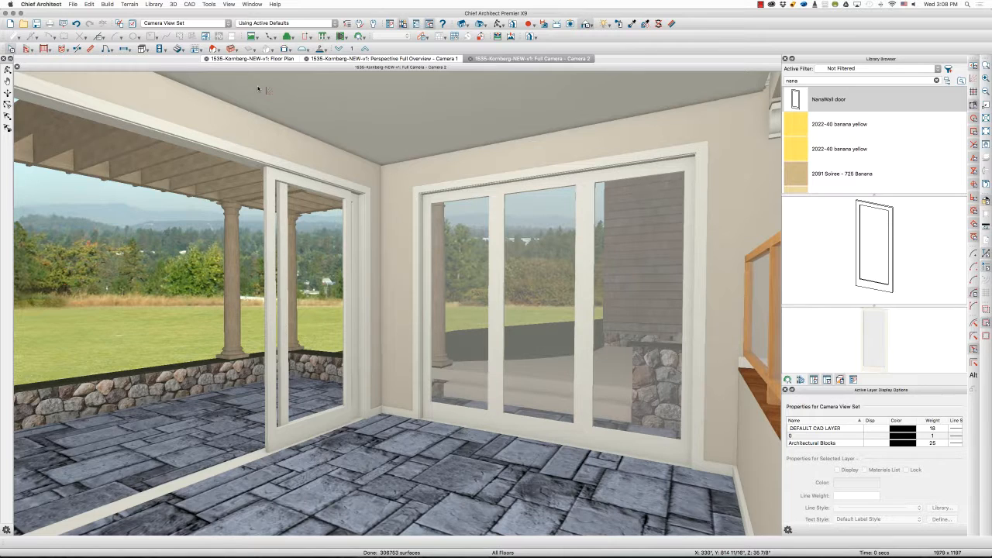
Compare Camera View Set Open and Camera View Set in Camera 2, then return to the floor plan
click(132, 23)
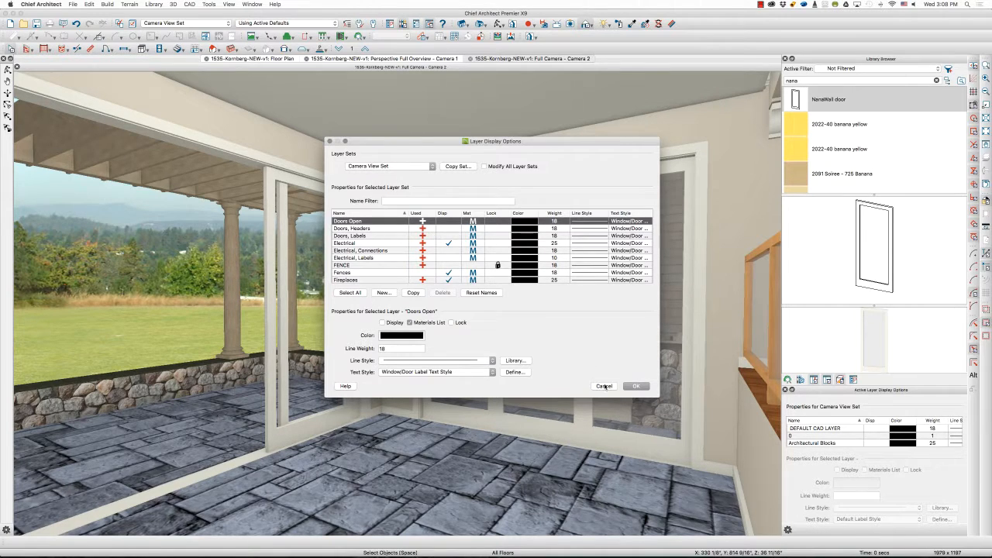
key(Return)
click(202, 24)
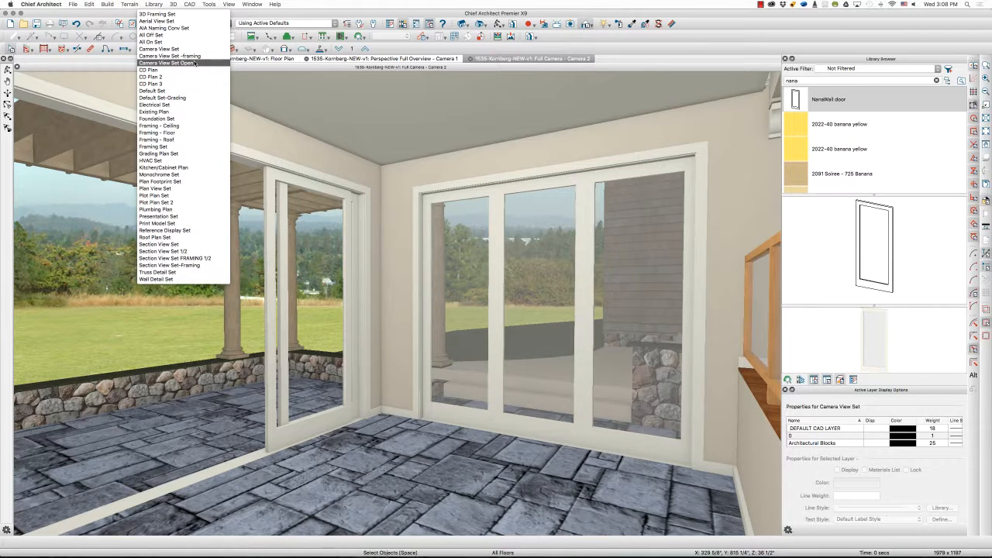
click(194, 63)
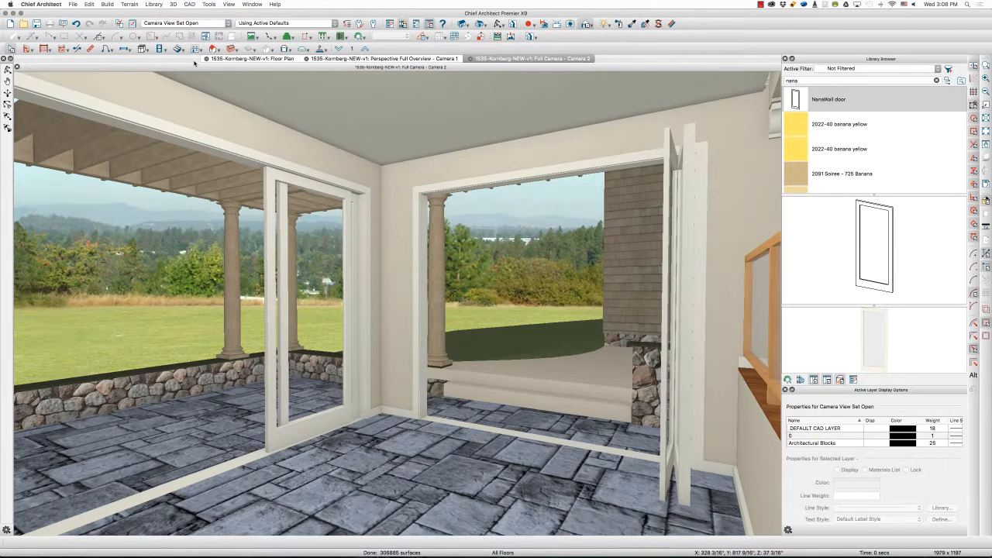
click(186, 23)
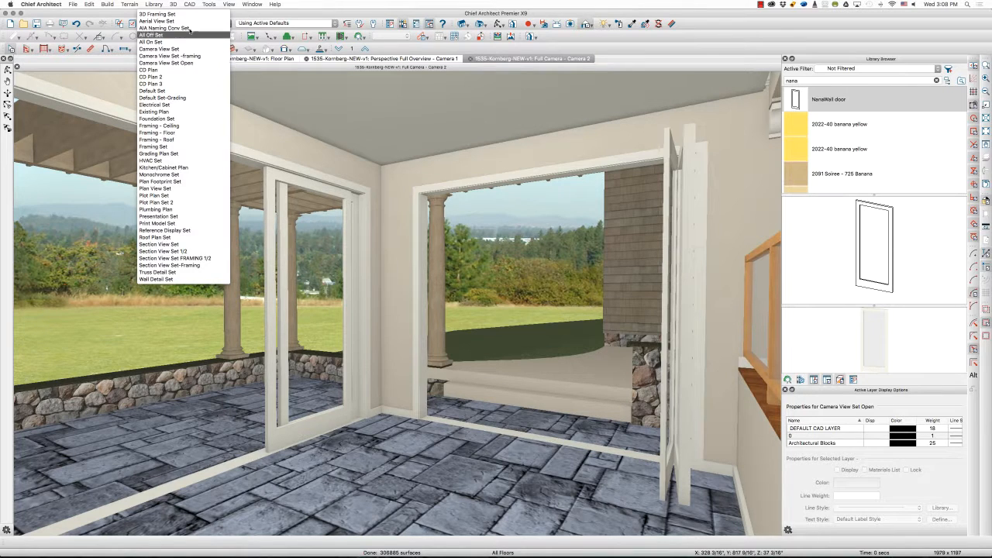
click(190, 50)
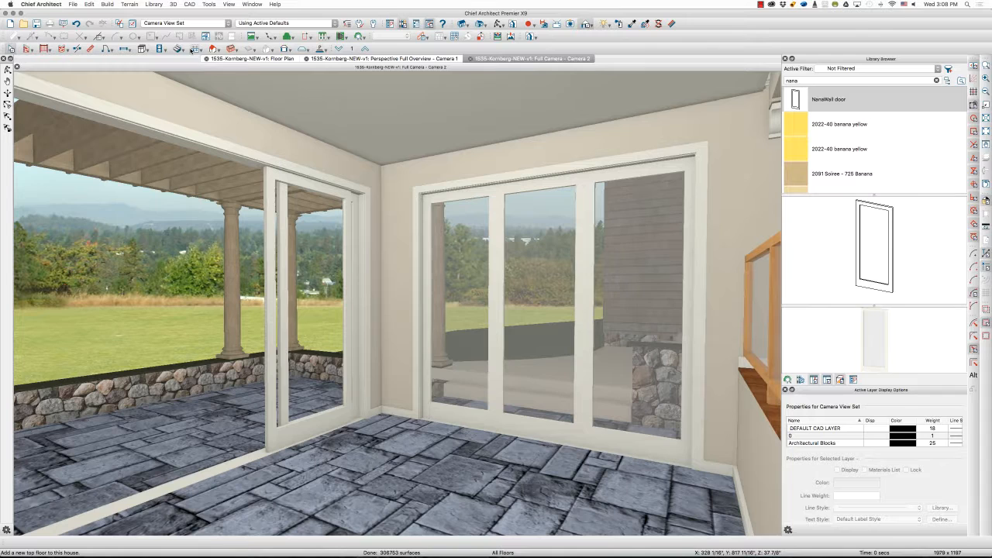
click(265, 59)
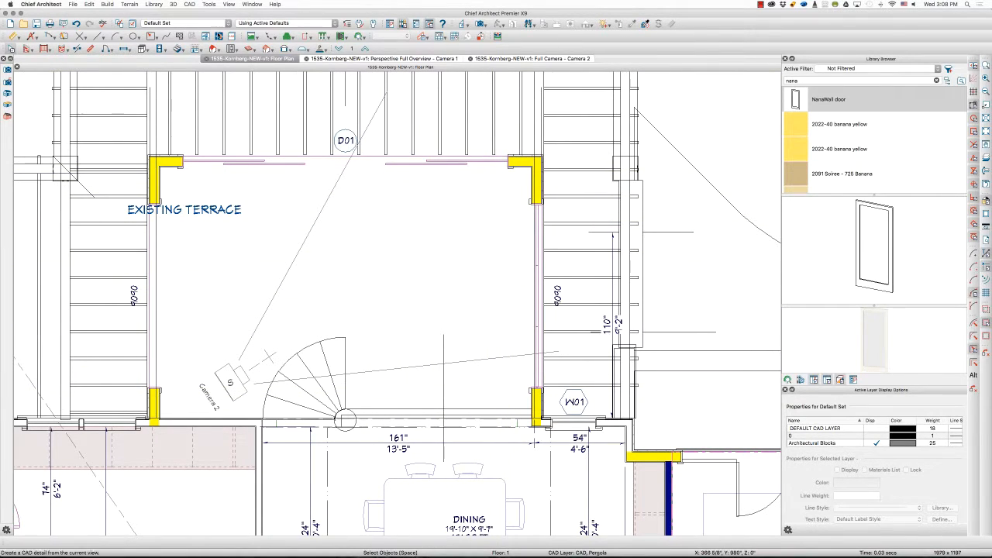
Switch the floor plan to the Presentation Set and bring up its Layer Display Options
click(186, 23)
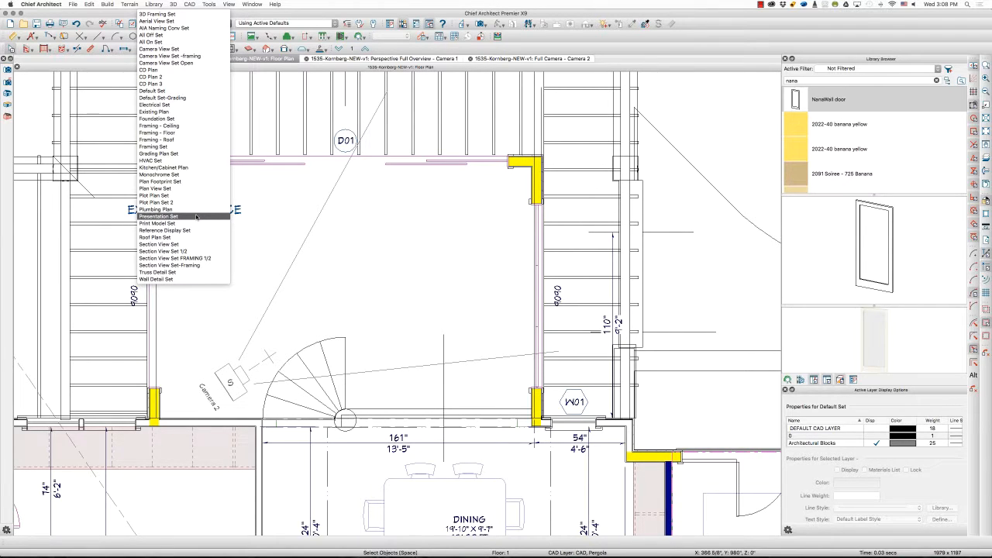
click(196, 217)
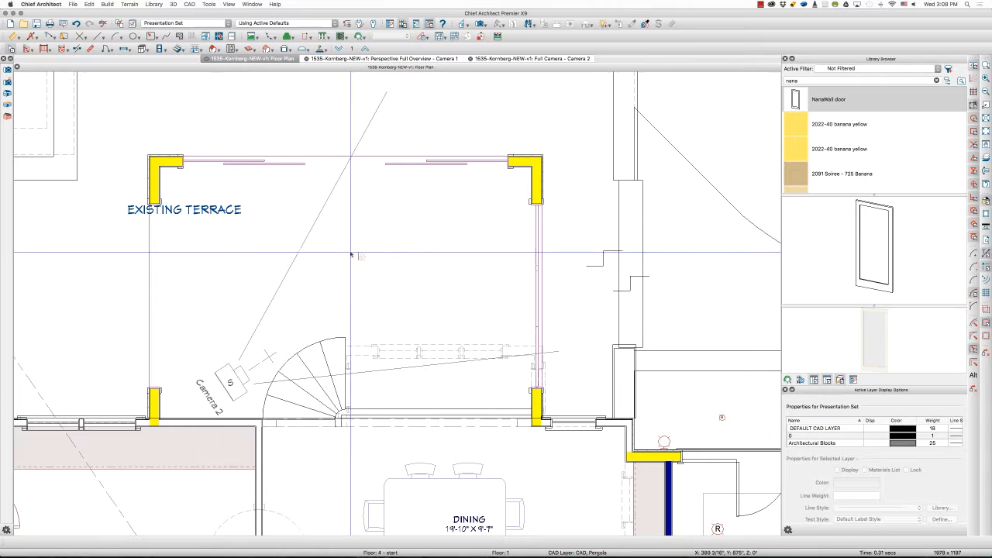
scroll(468, 284, down, 2)
scroll(469, 285, down, 2)
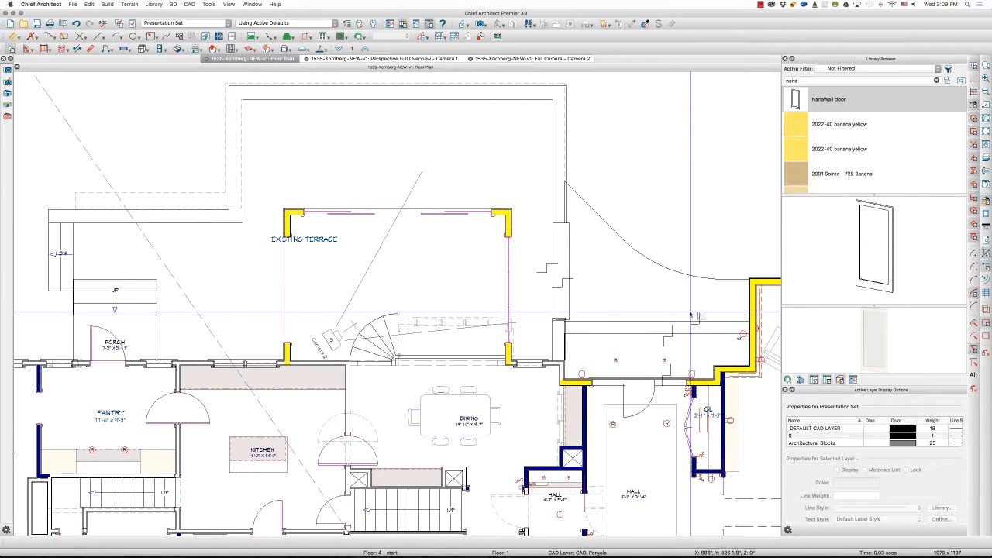
click(697, 318)
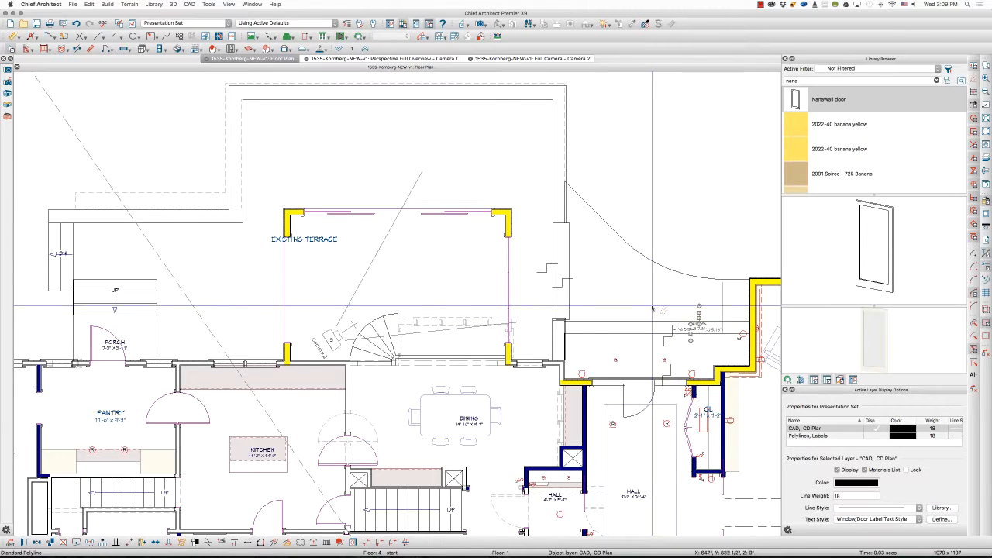
key(space)
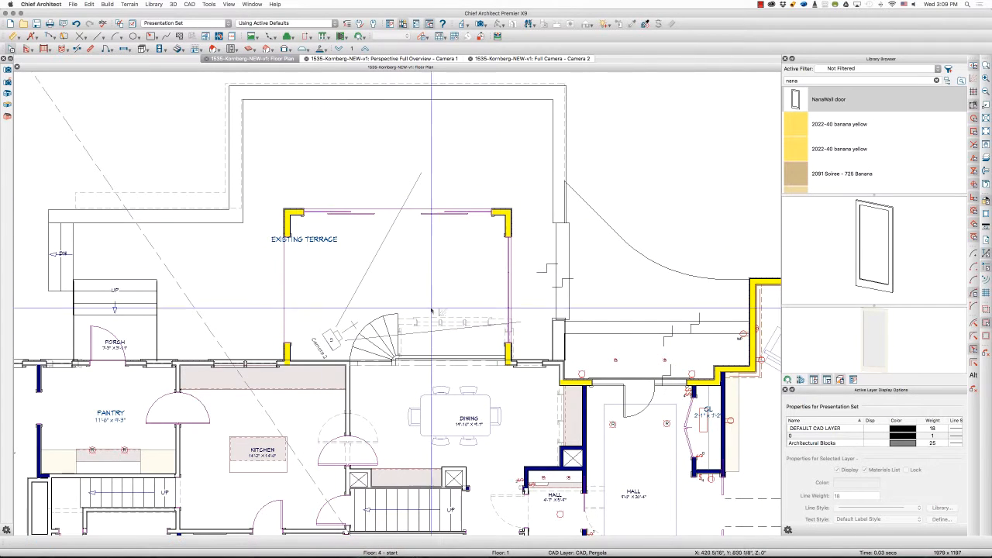
scroll(427, 310, up, 2)
scroll(406, 286, up, 2)
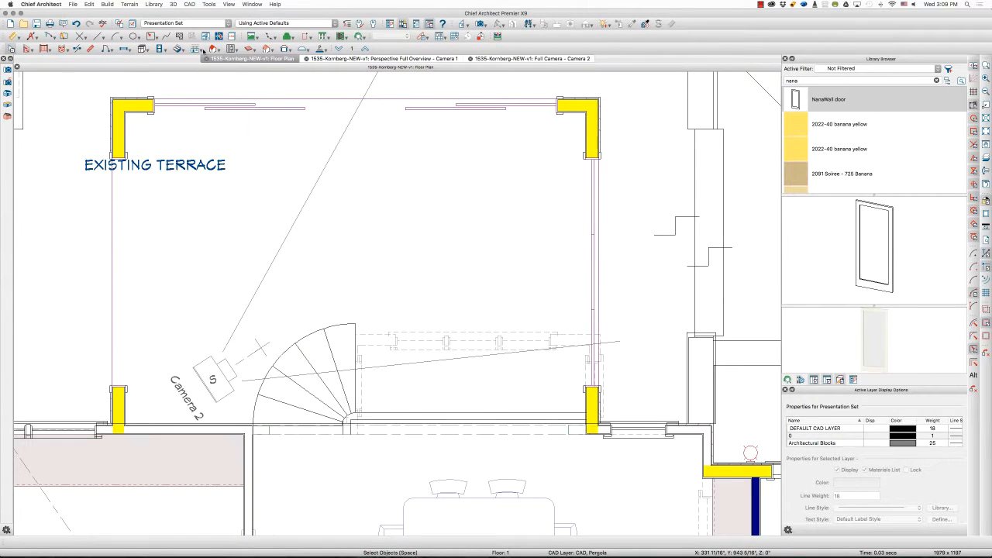
click(133, 23)
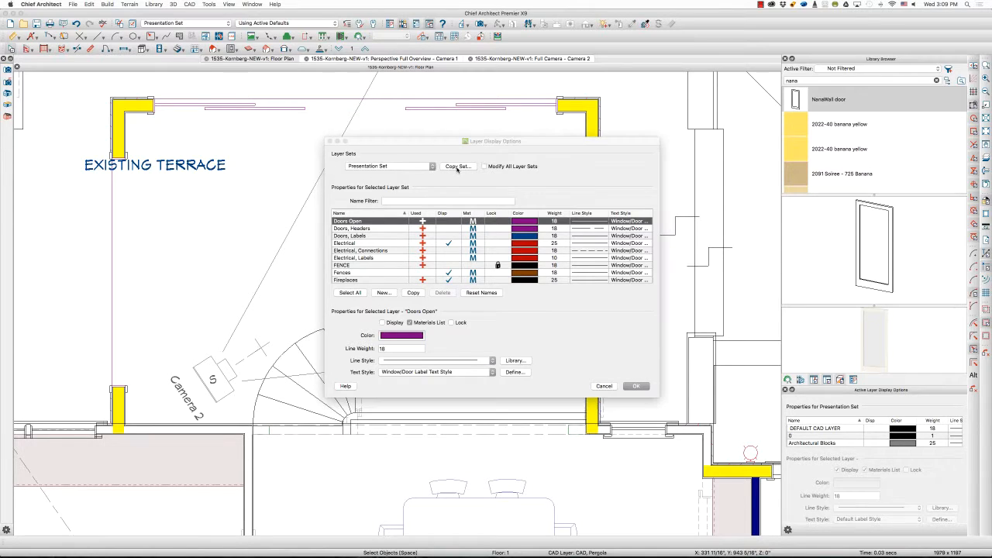
Copy the set as Presentation Set Open with the Doors Closed layer hidden
click(457, 166)
text(Presentation Set Open)
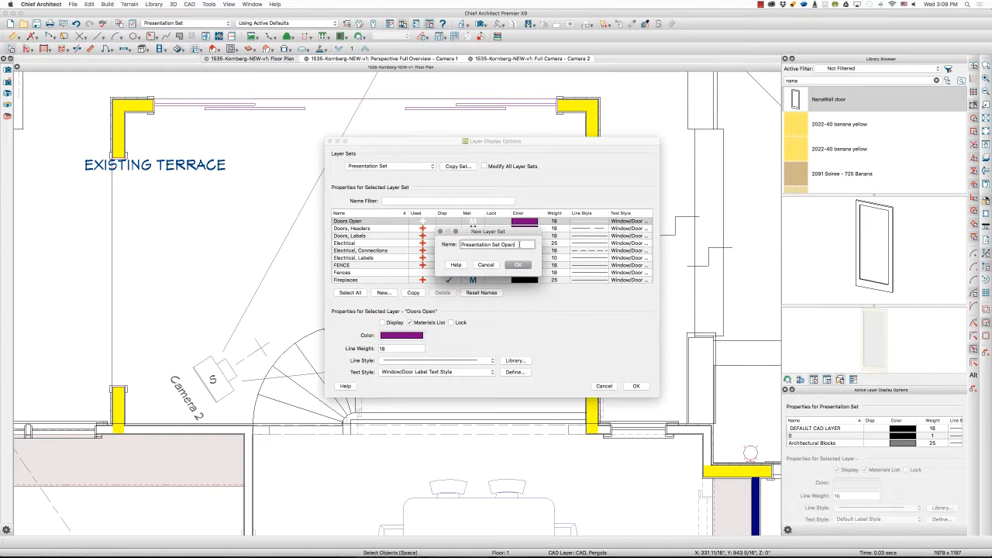
click(518, 264)
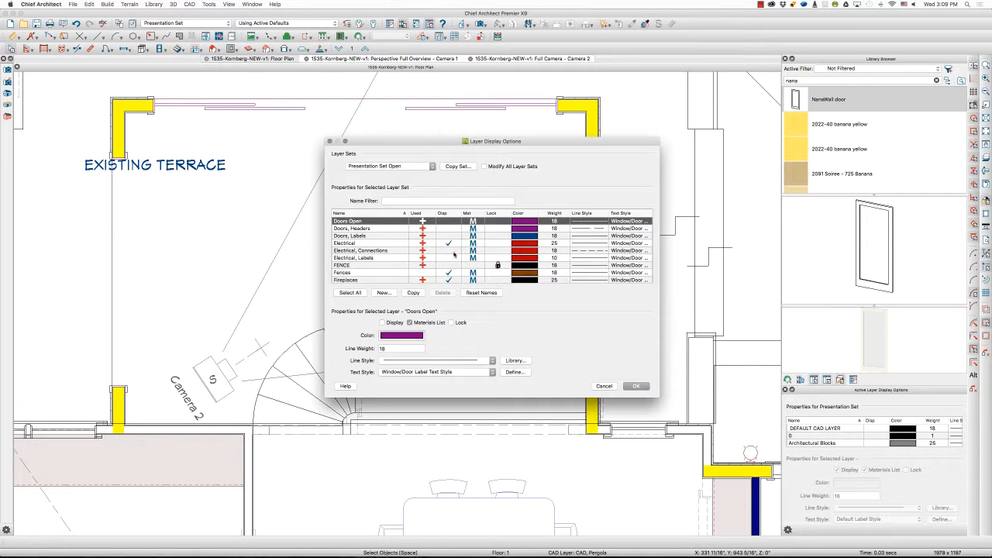
scroll(414, 244, up, 1)
scroll(414, 244, up, 2)
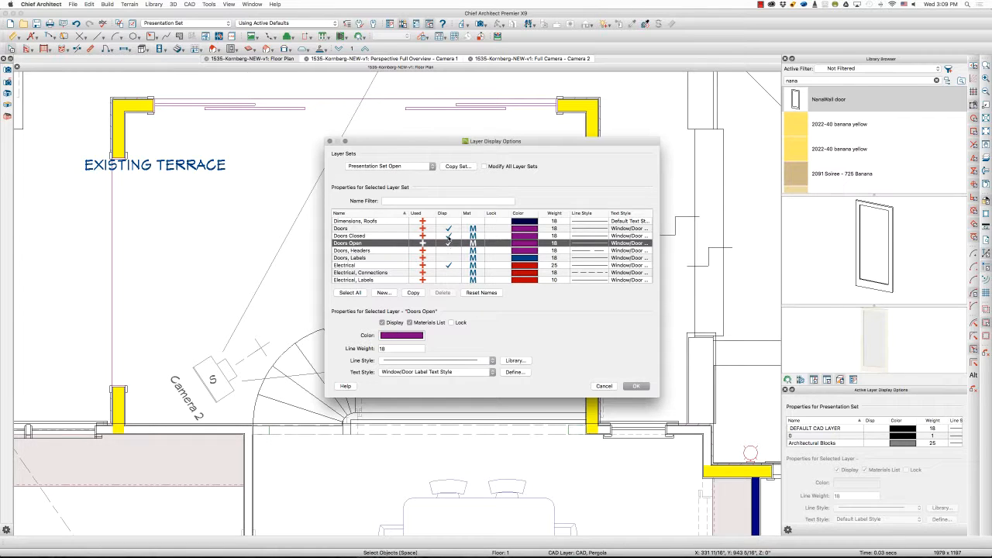
click(448, 235)
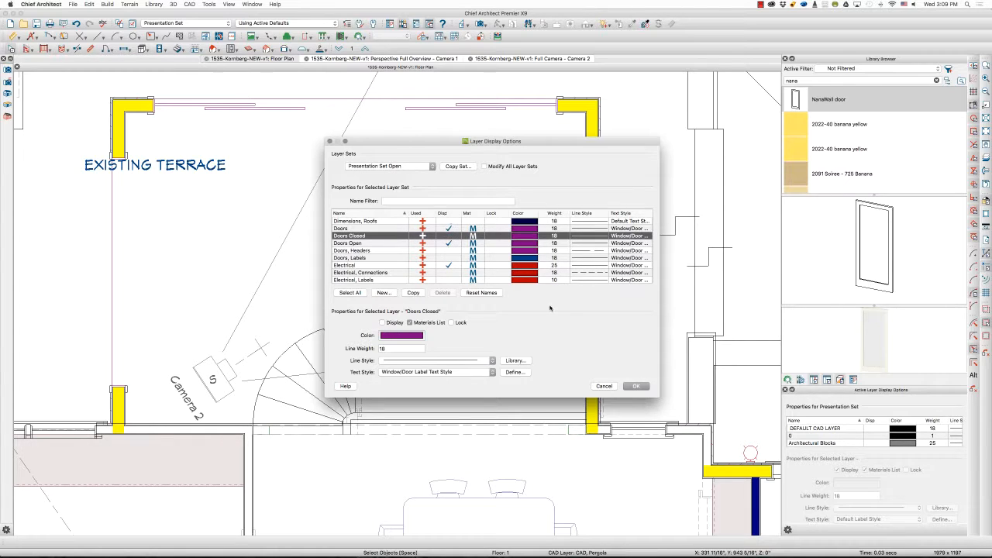
click(639, 385)
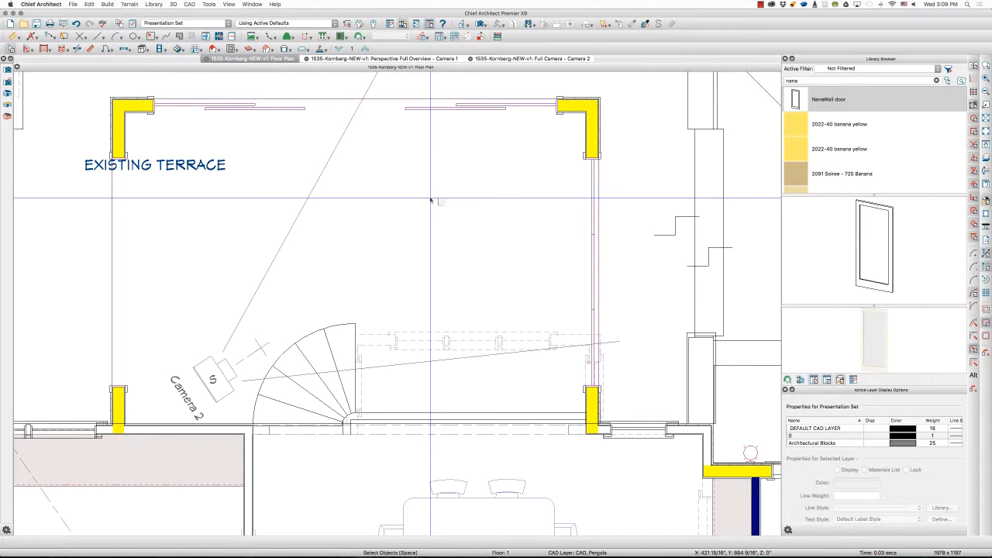
Compare Presentation Set Open against Presentation Set on the terrace plan
click(186, 22)
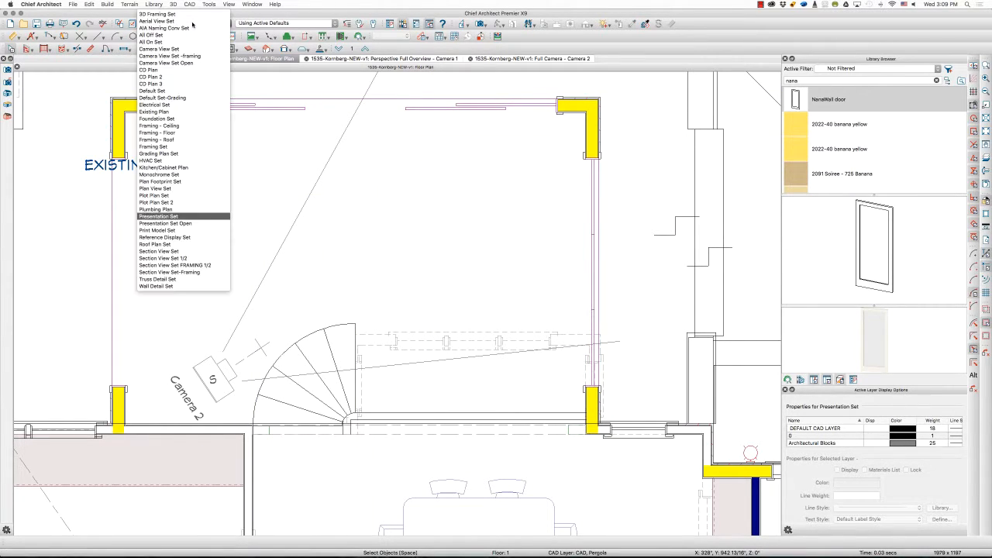
click(191, 224)
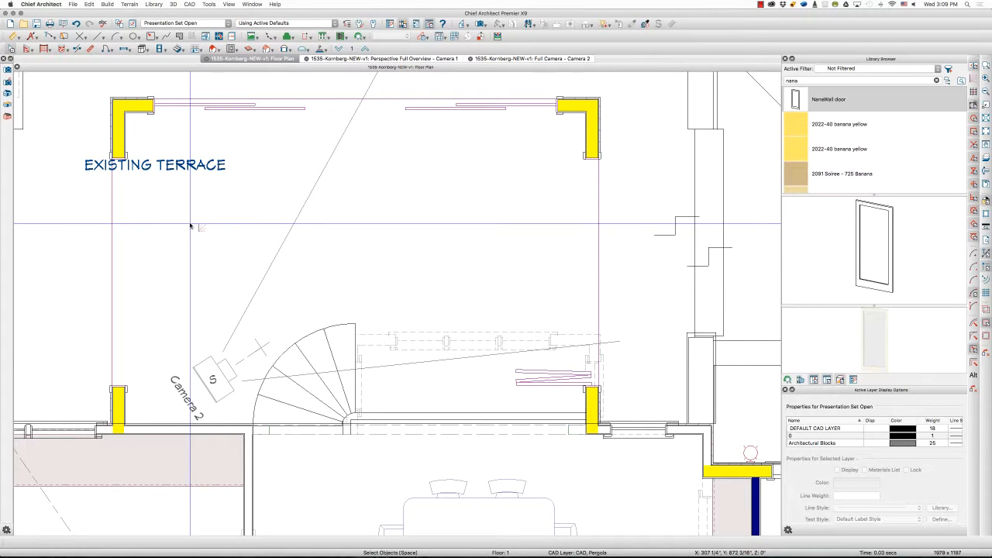
click(186, 22)
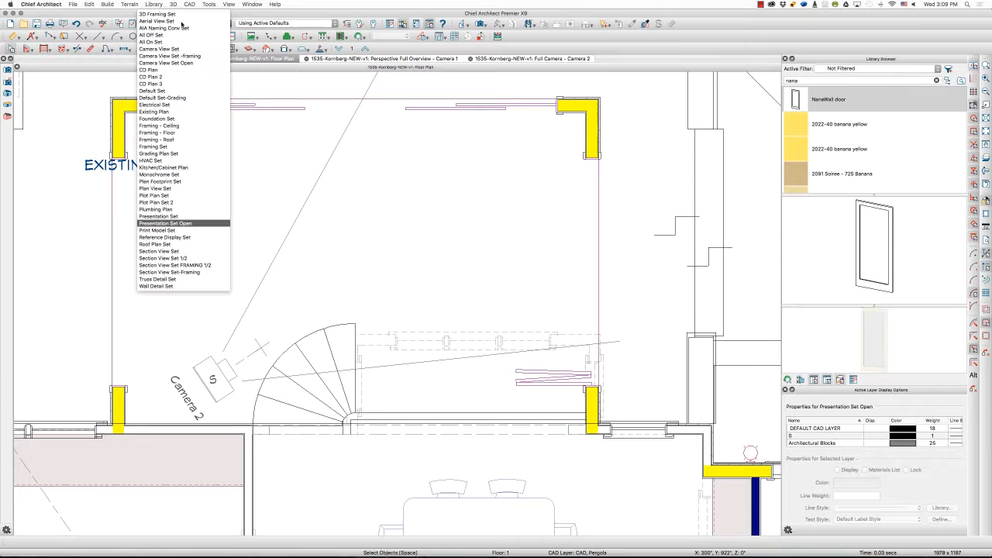
click(187, 216)
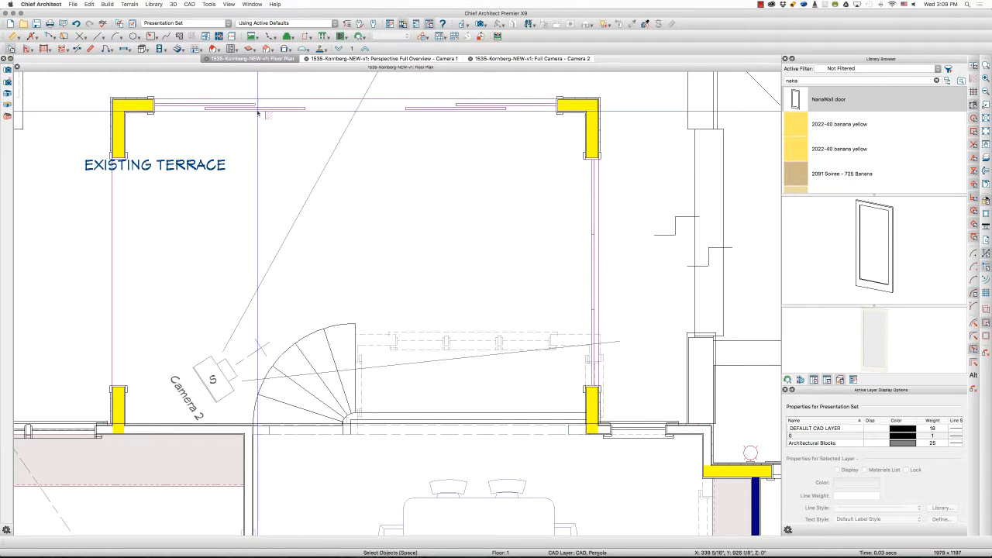
Apply Default Annotations to the plan and review the Doors Open layer in Layer Display Options
click(263, 23)
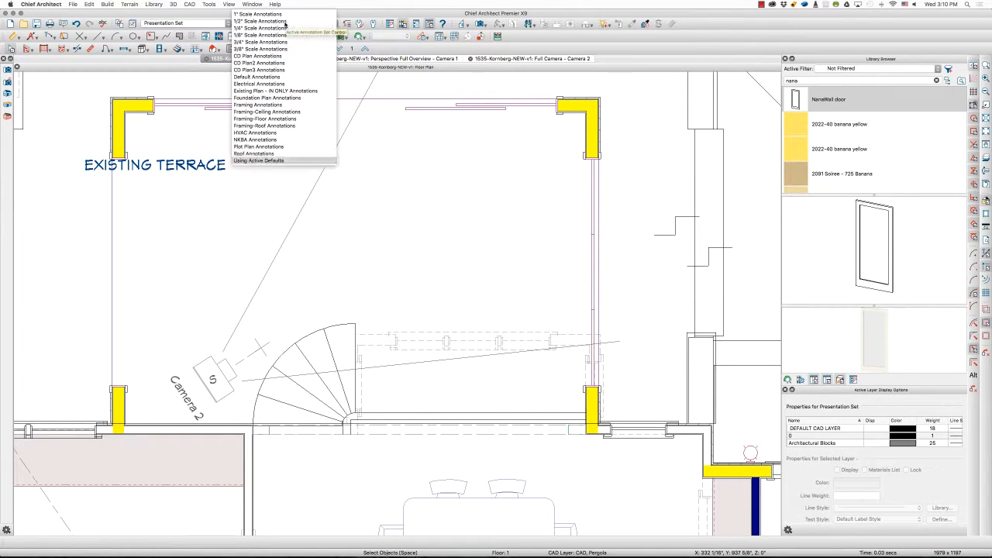
click(259, 76)
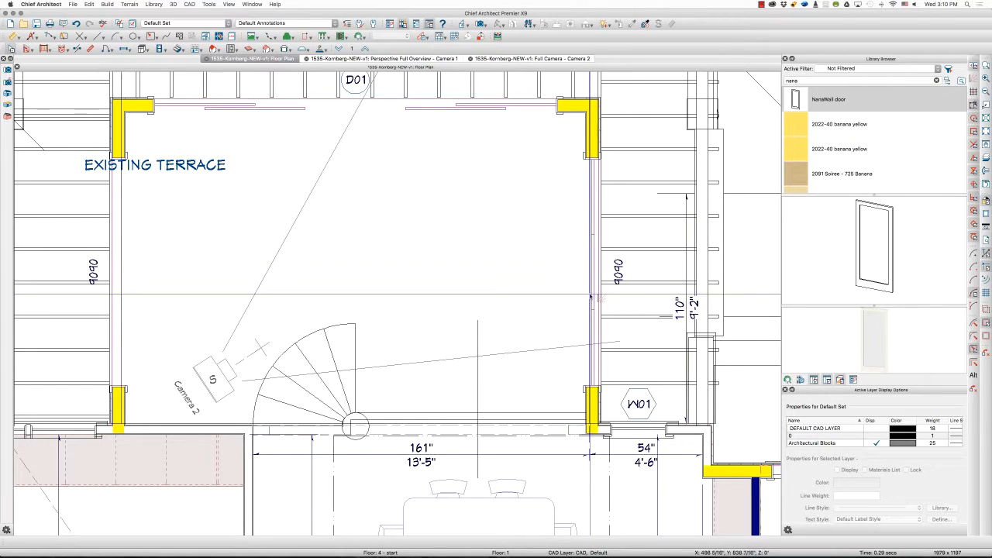
key(ctrl+l)
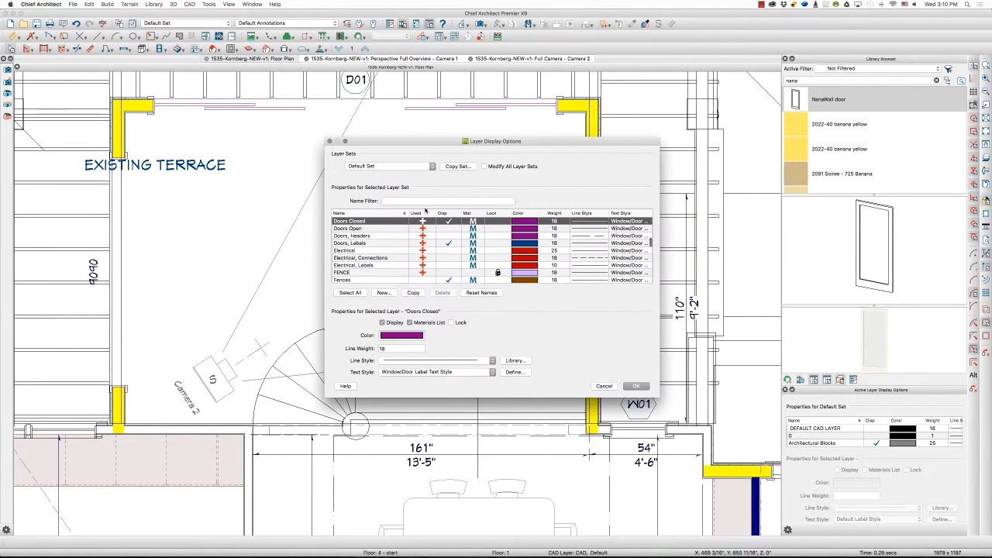
click(404, 229)
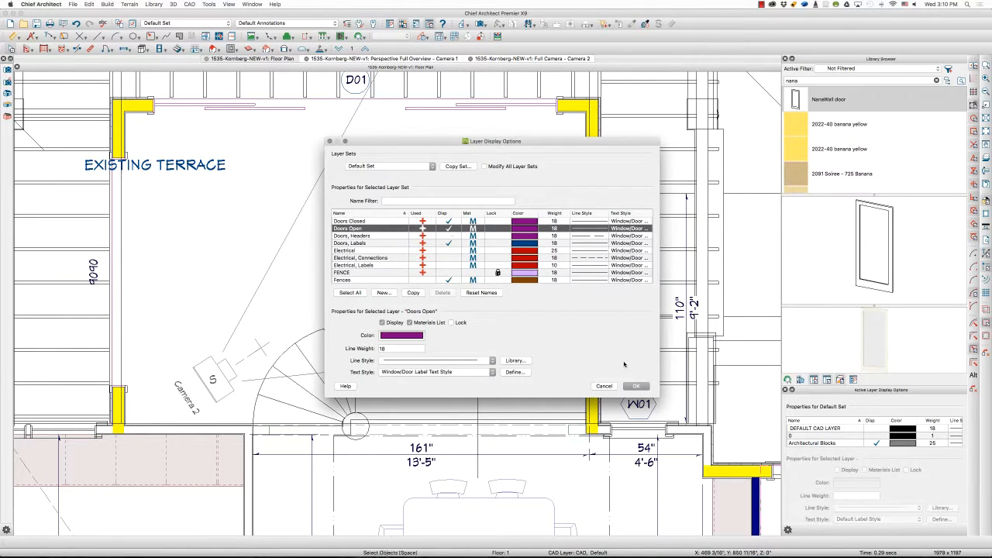
click(637, 386)
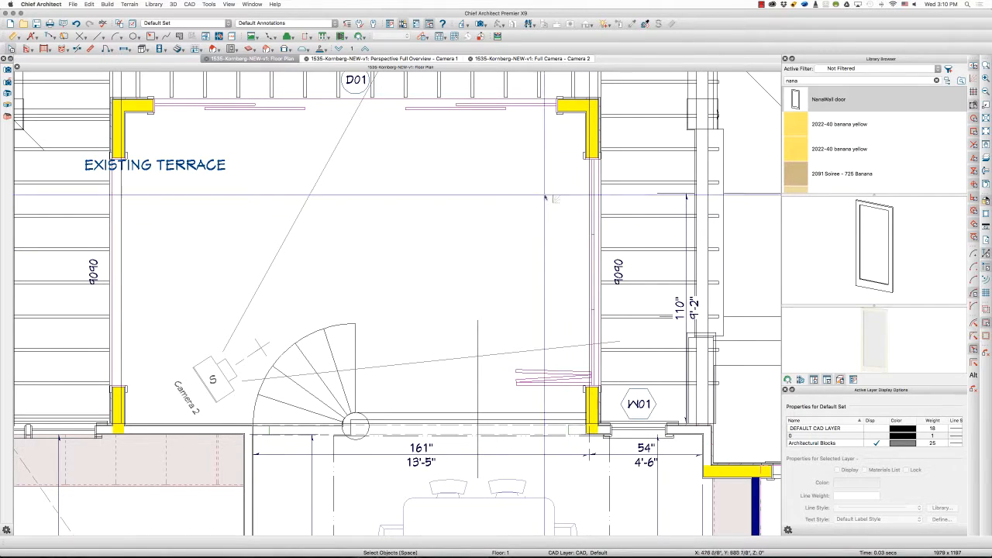
Marquee-select the closed and open door panels on the right terrace wall
drag(500, 147, 612, 323)
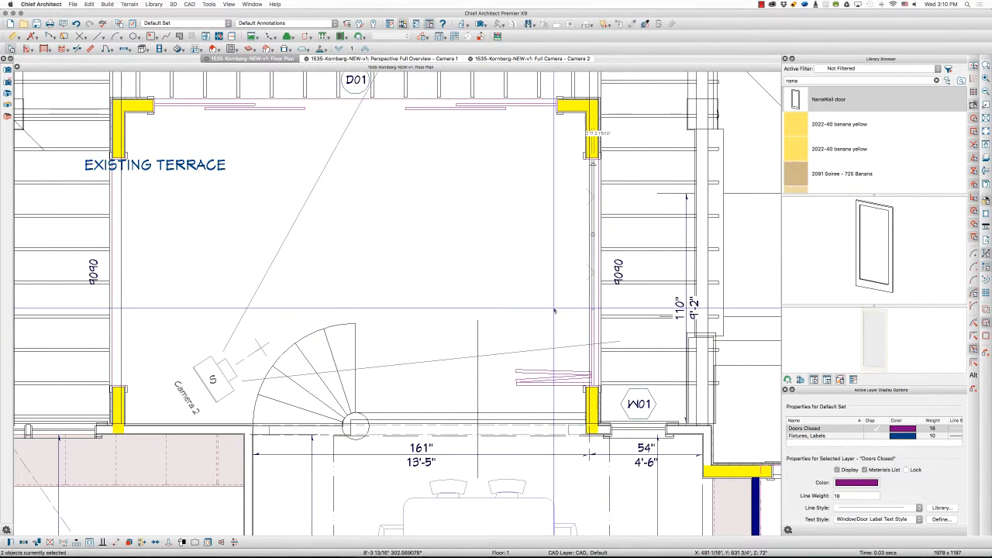
drag(502, 302, 615, 405)
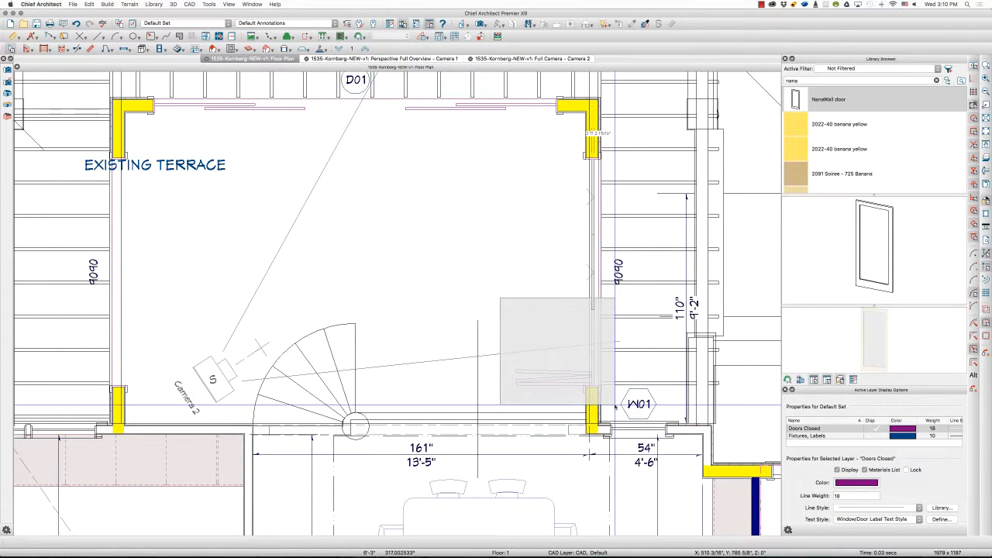
drag(614, 405, 614, 405)
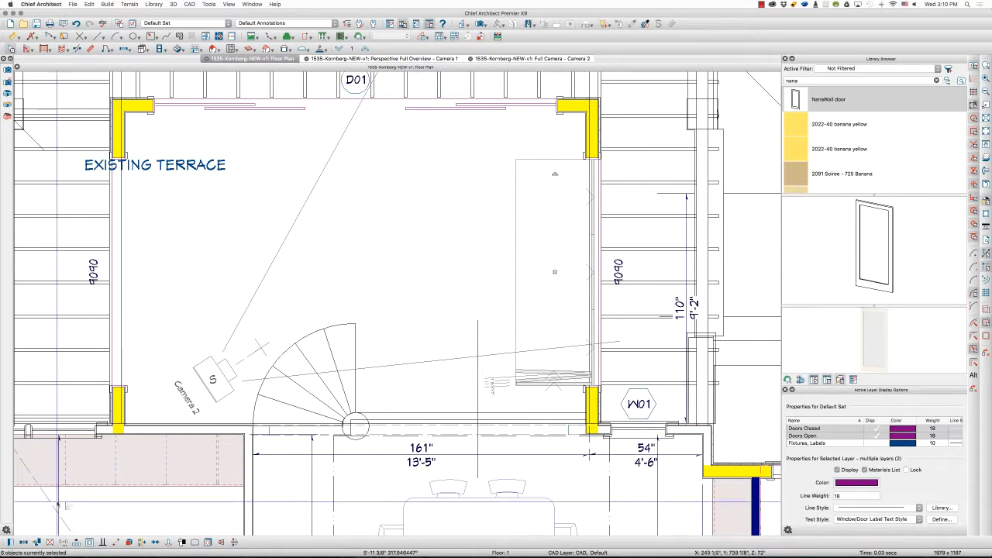
Reflect the panels about the terrace centre line as copies, giving the left wall matching doors
click(24, 542)
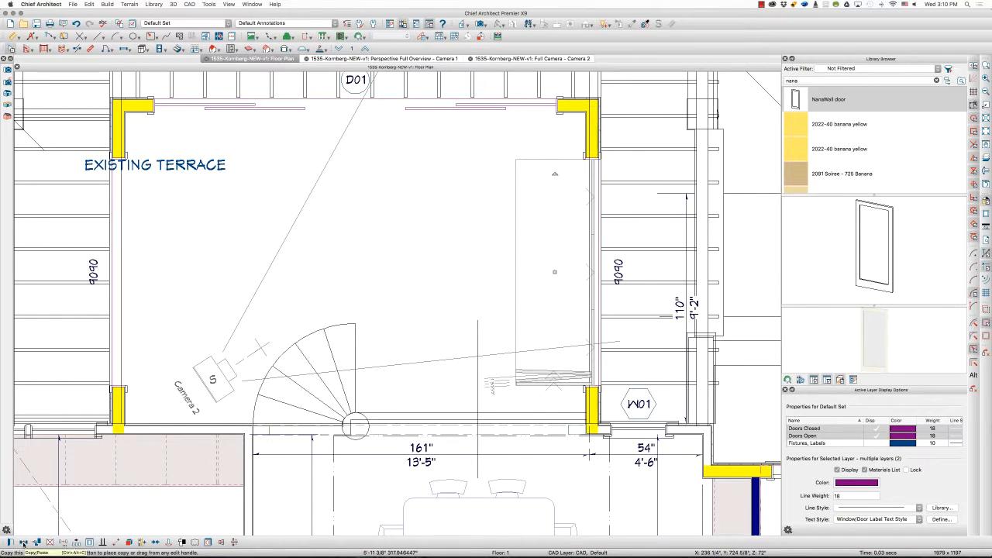
click(36, 541)
click(35, 542)
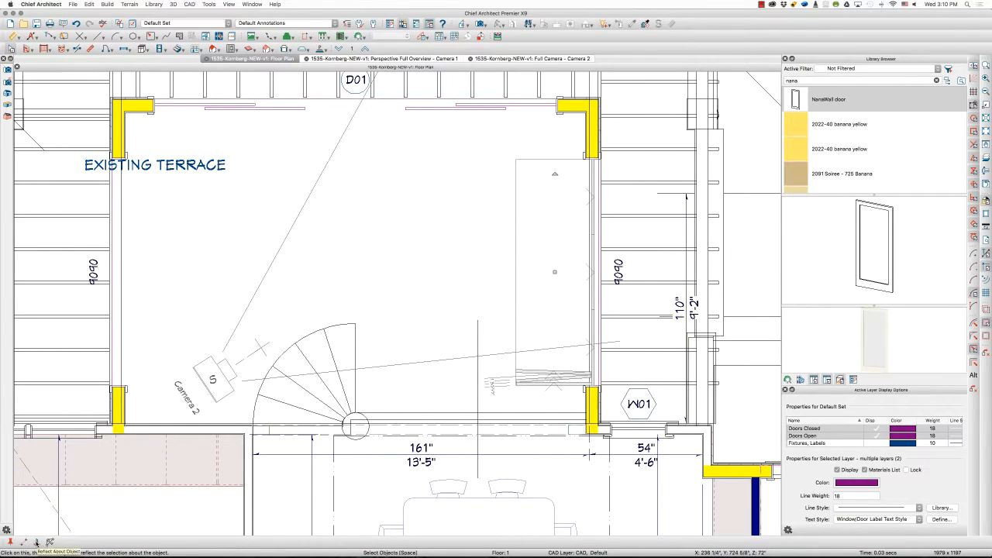
click(364, 124)
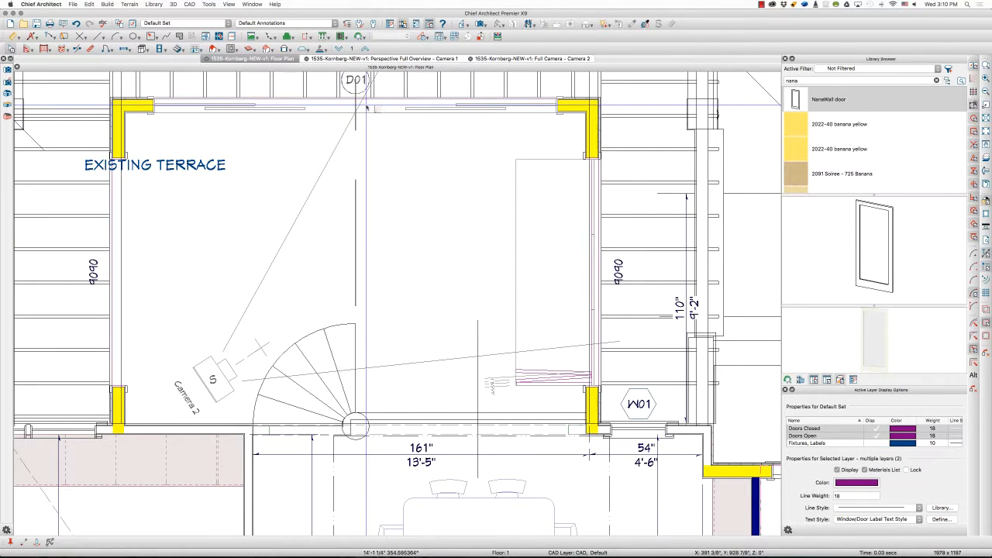
click(139, 380)
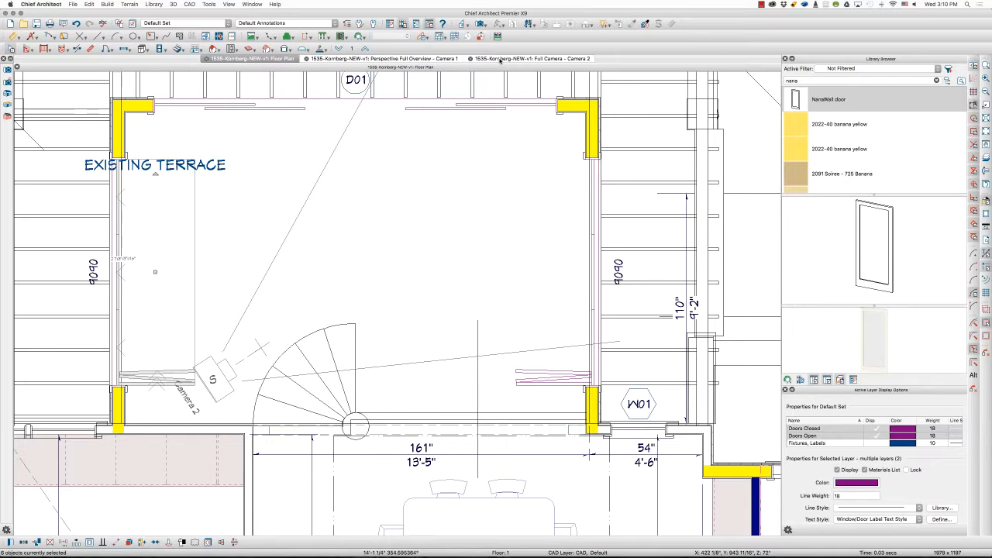
Inspect the mirrored doors in the Camera 2 3D view by orbiting around the terrace
click(531, 59)
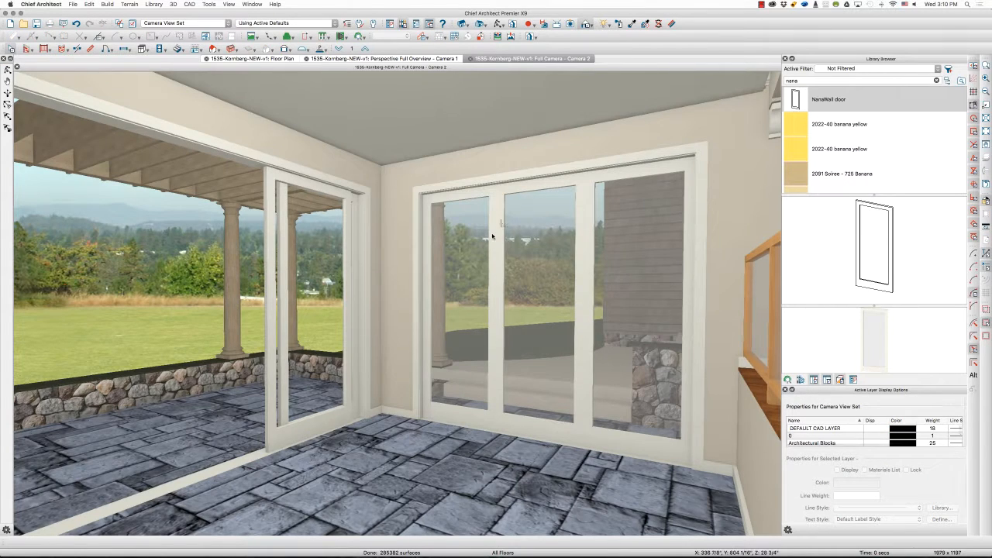
click(497, 23)
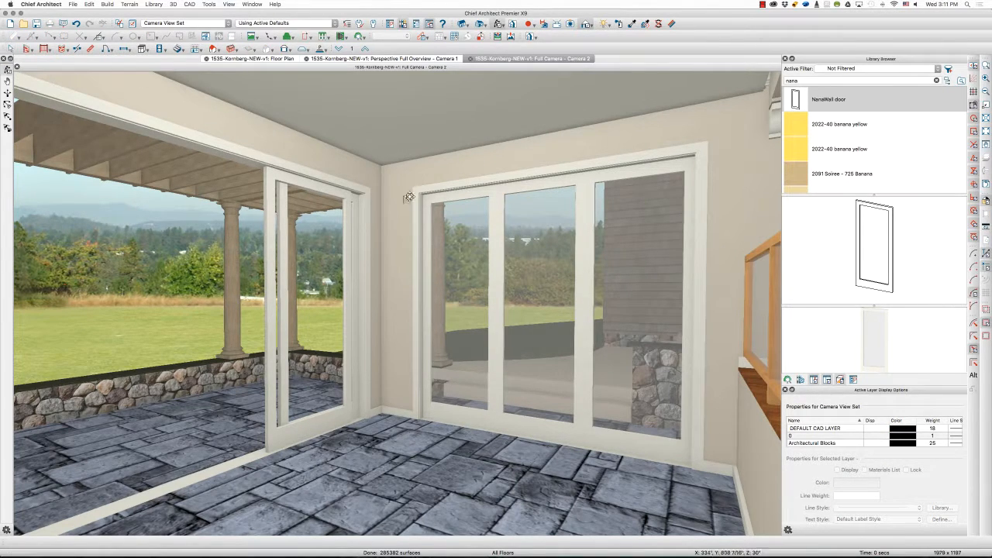
mouse_move(409, 198)
mouse_down()
mouse_move(274, 196)
mouse_move(450, 207)
mouse_move(168, 240)
mouse_move(423, 293)
mouse_up()
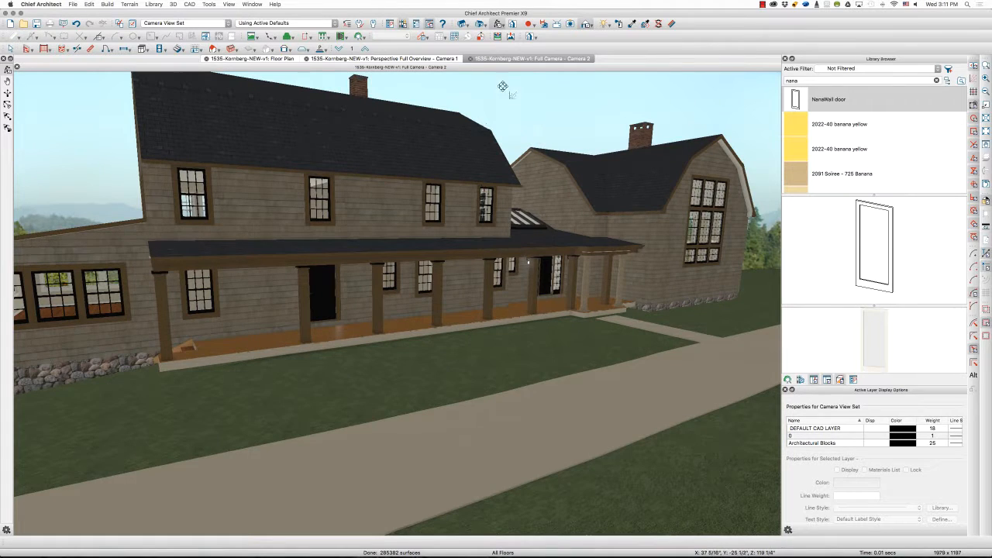
Close Camera 2 and place a new full camera inside the terrace aimed across it
key(super+w)
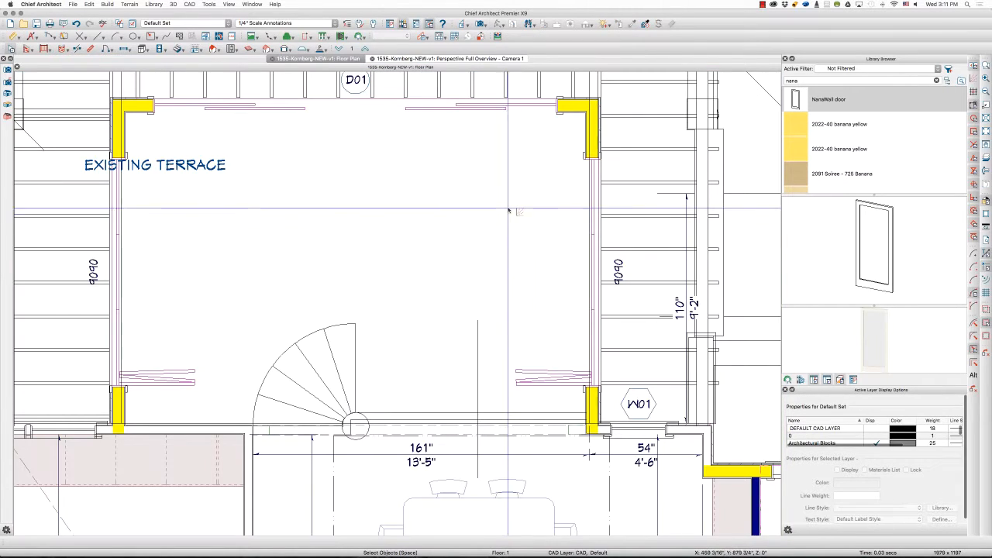
key(shift+j)
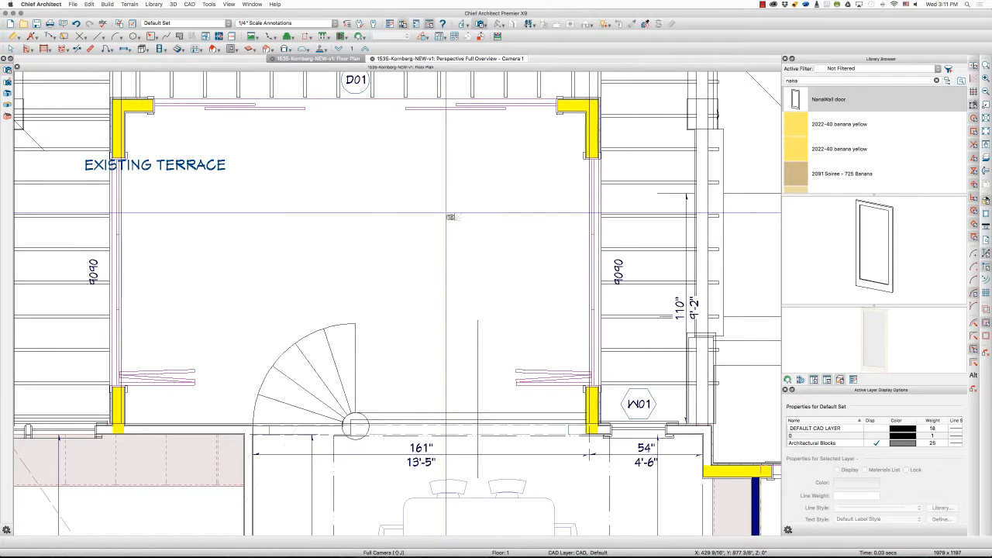
drag(450, 217, 353, 248)
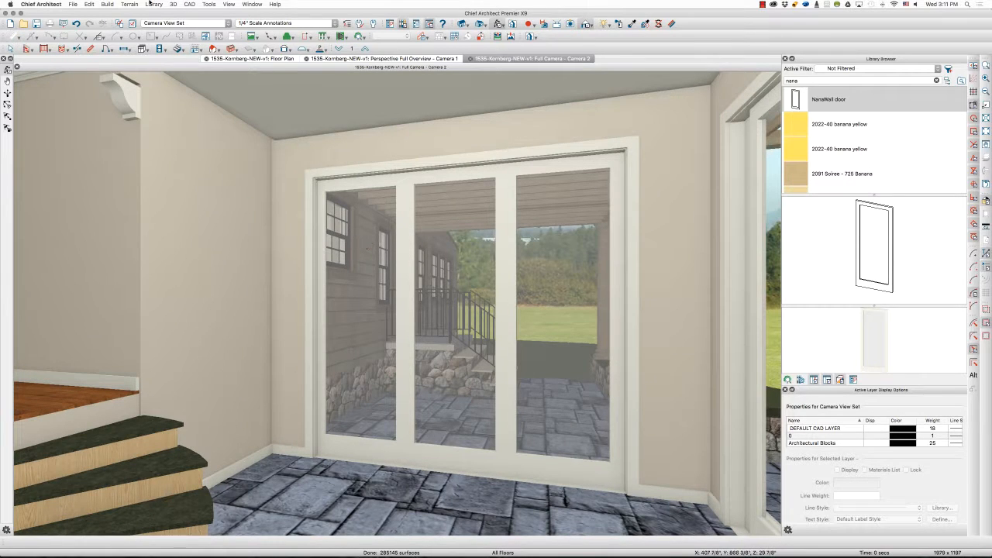
scroll(357, 225, down, 2)
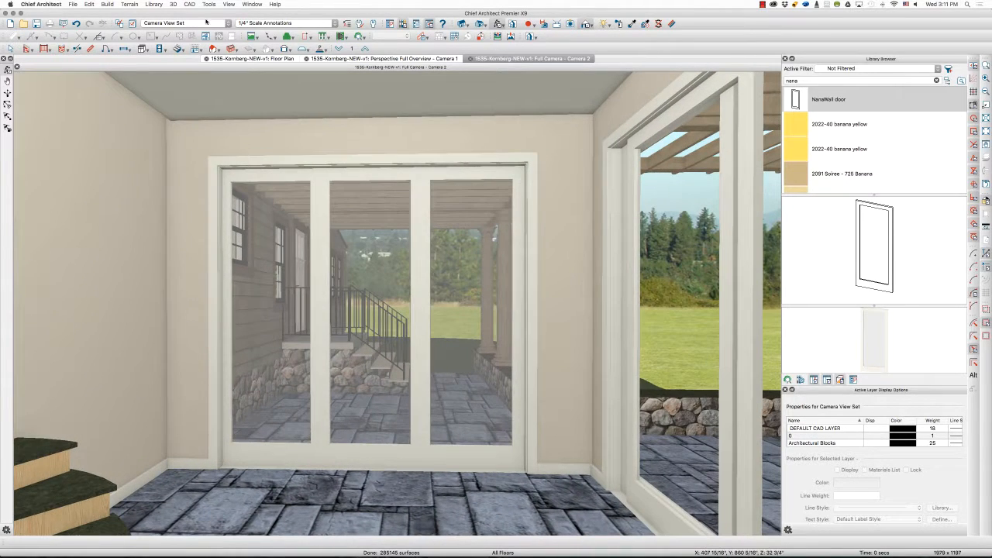
Switch the camera to the Camera View Set Open layer set to see both walls open, then return to the floor plan
click(192, 22)
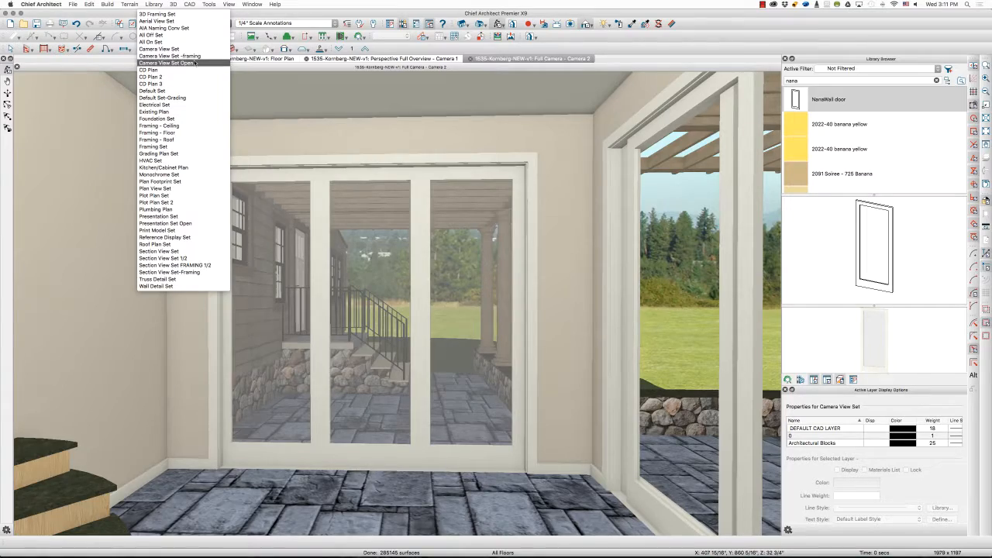
click(168, 63)
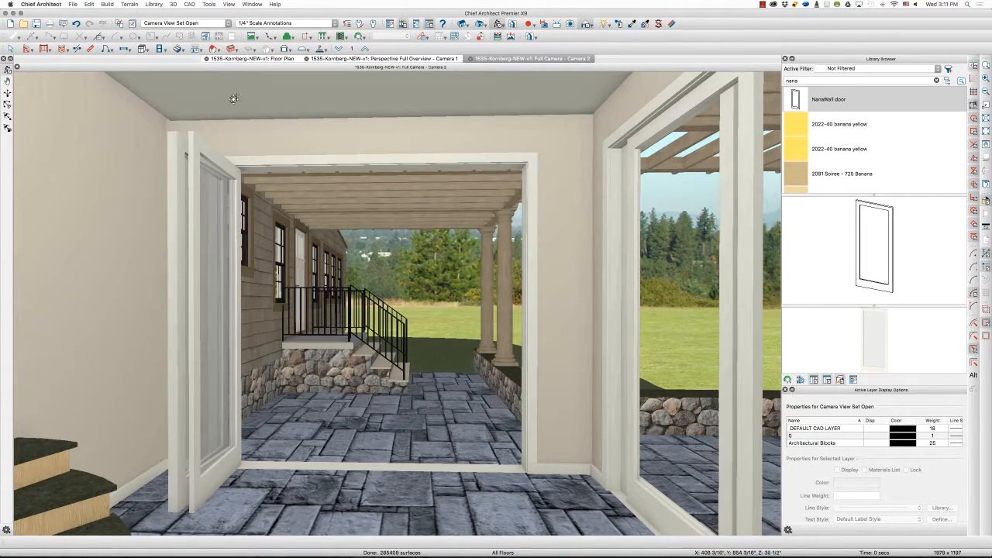
mouse_move(255, 146)
middle_down()
mouse_move(353, 153)
mouse_move(275, 115)
middle_up()
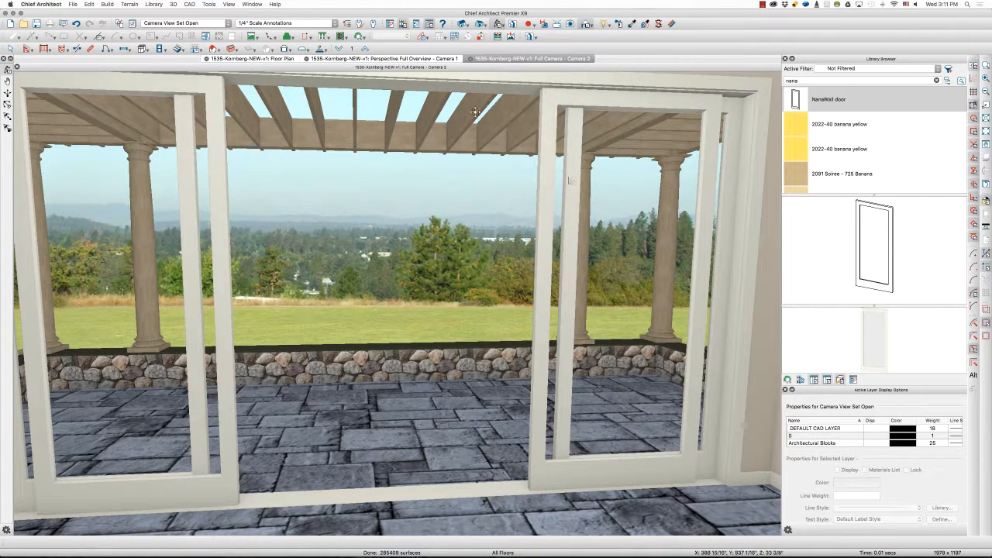
click(251, 59)
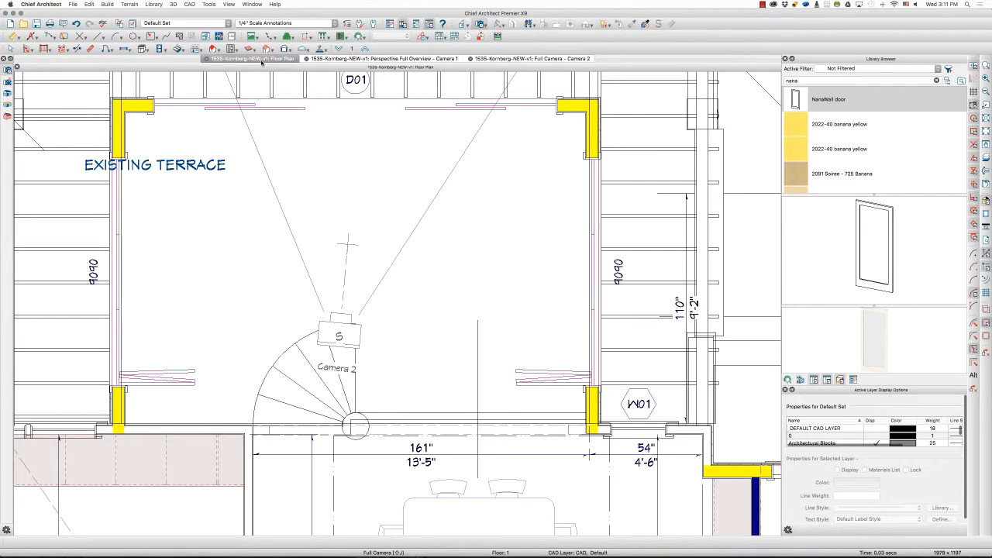
Change door D01's Door Type from slider to Doorway in the Exterior Door Specification
click(374, 111)
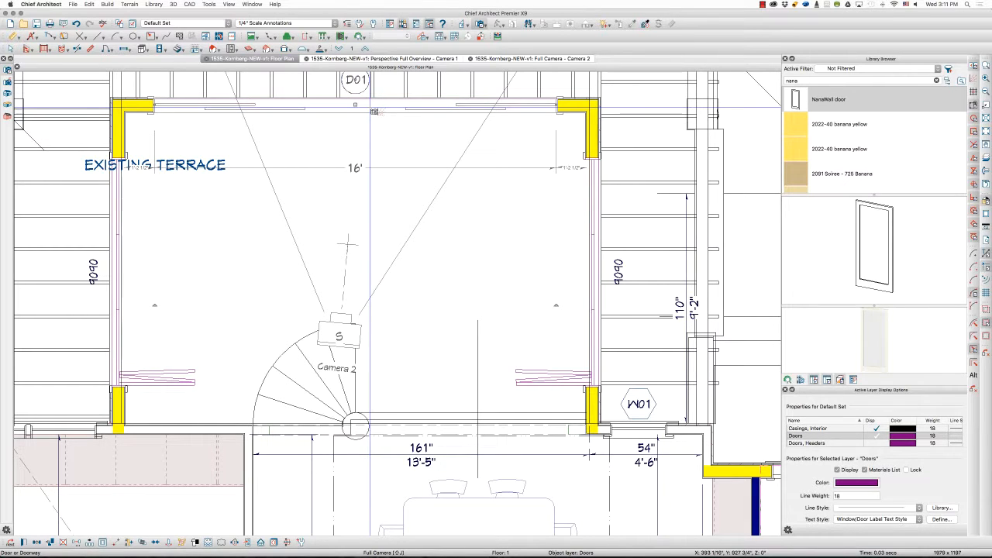
double_click(374, 111)
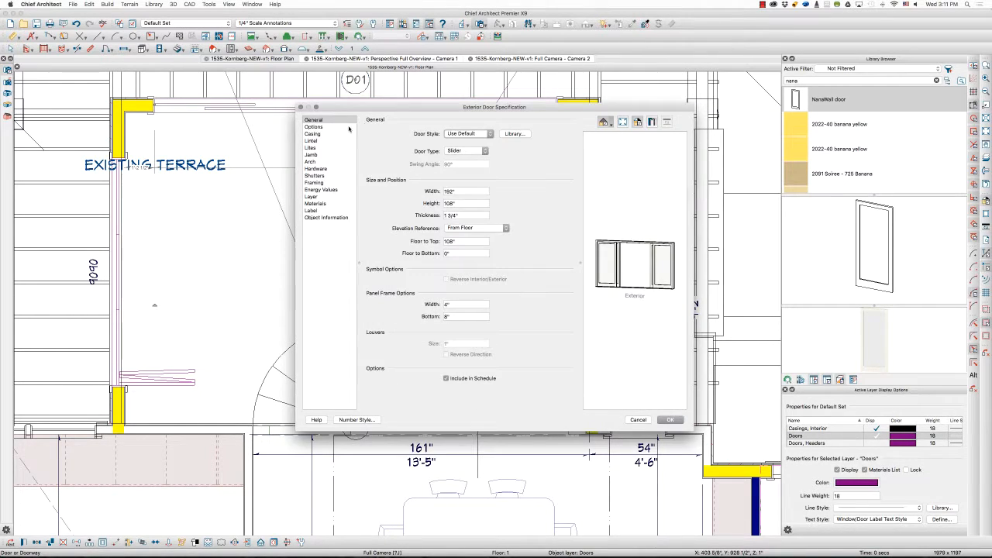
click(488, 134)
click(488, 134)
click(484, 151)
click(457, 138)
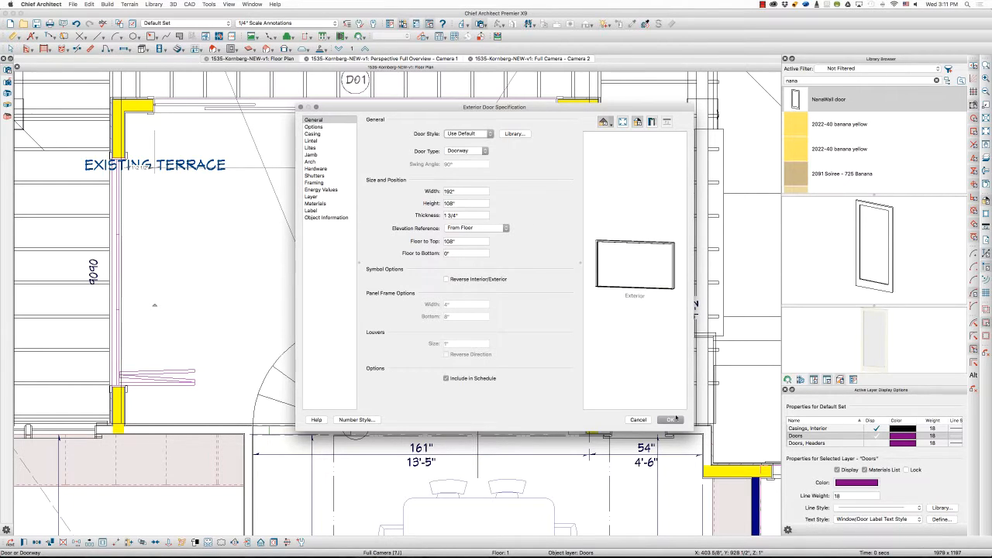
click(669, 420)
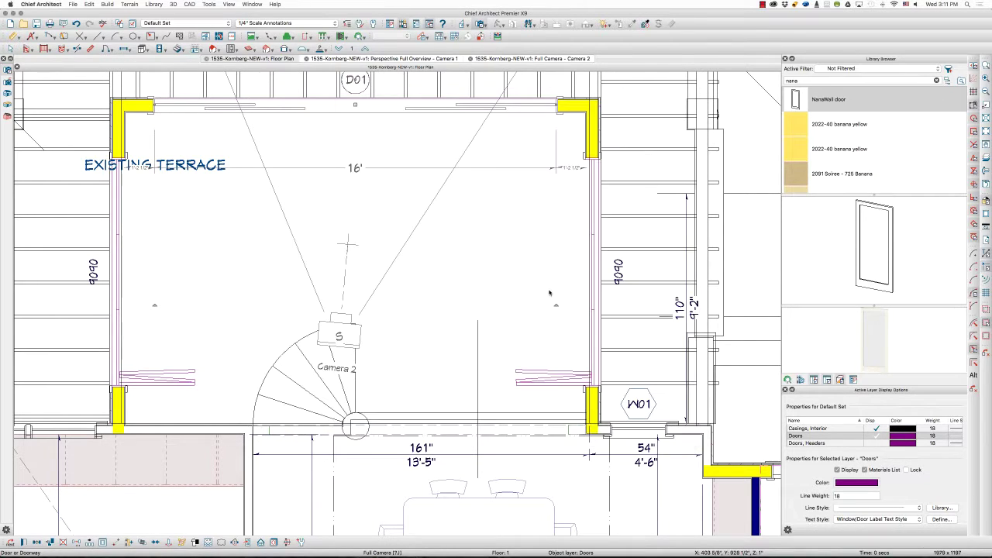
Resize the NanaWall door panel and move it onto the top terrace wall, 1'-2" from the right corner
click(594, 191)
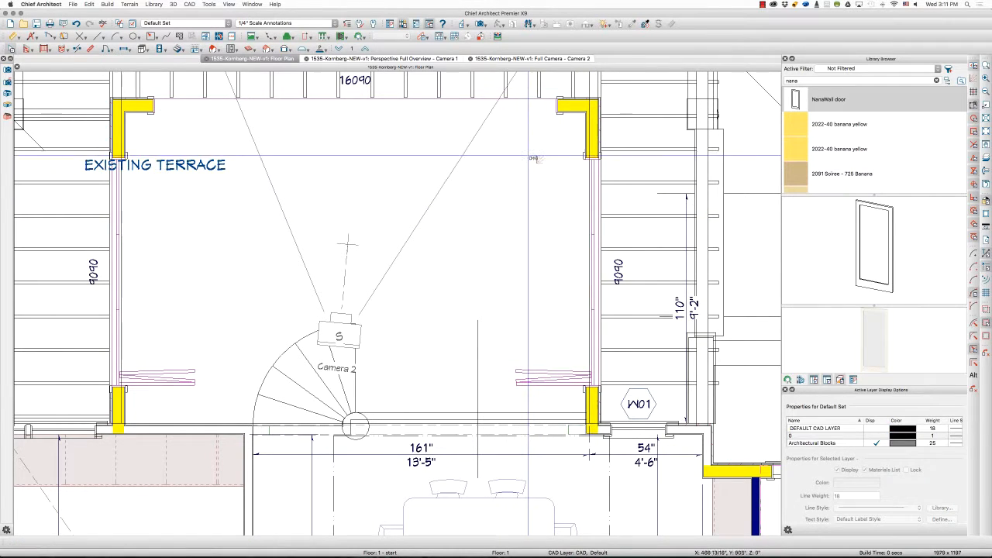
click(524, 155)
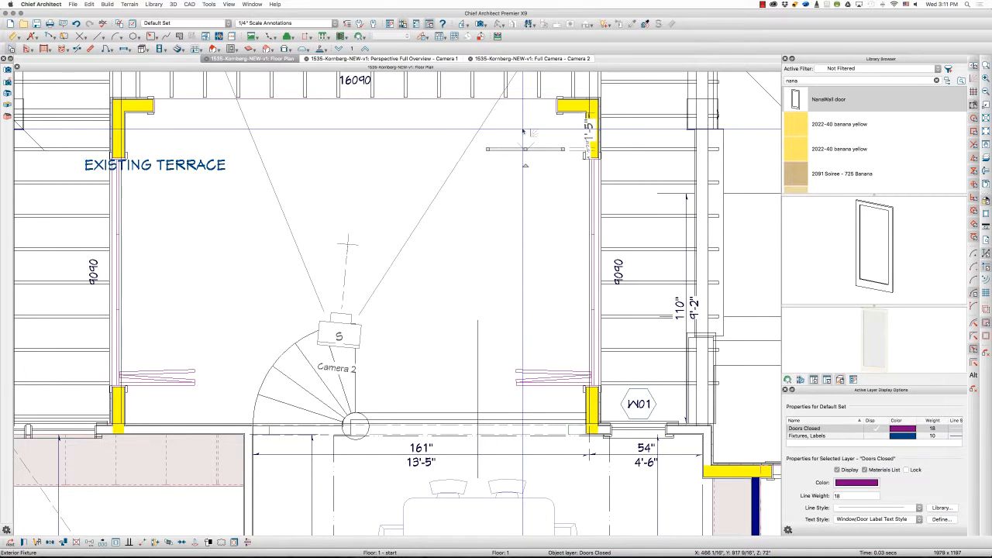
double_click(523, 132)
click(503, 227)
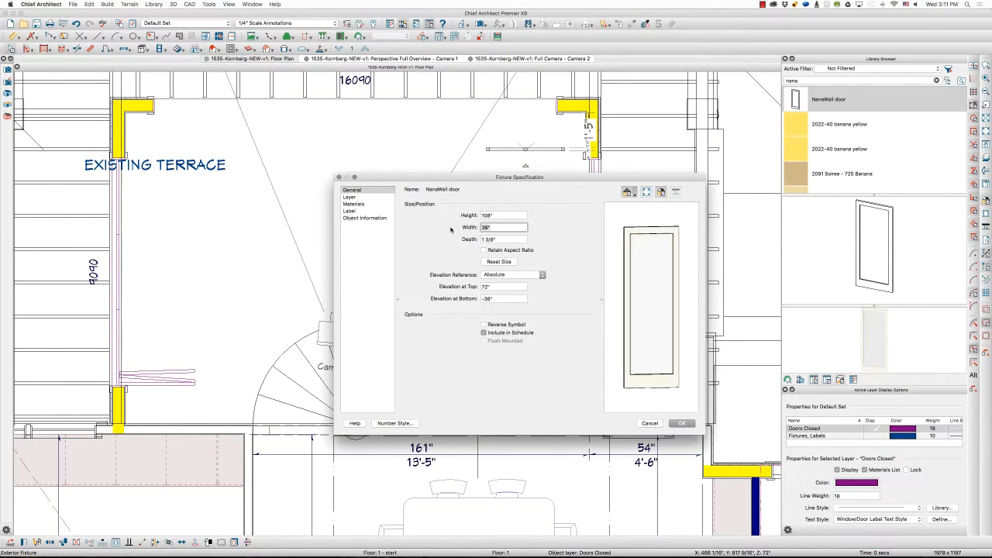
text(60)
key(Return)
scroll(535, 110, up, 1)
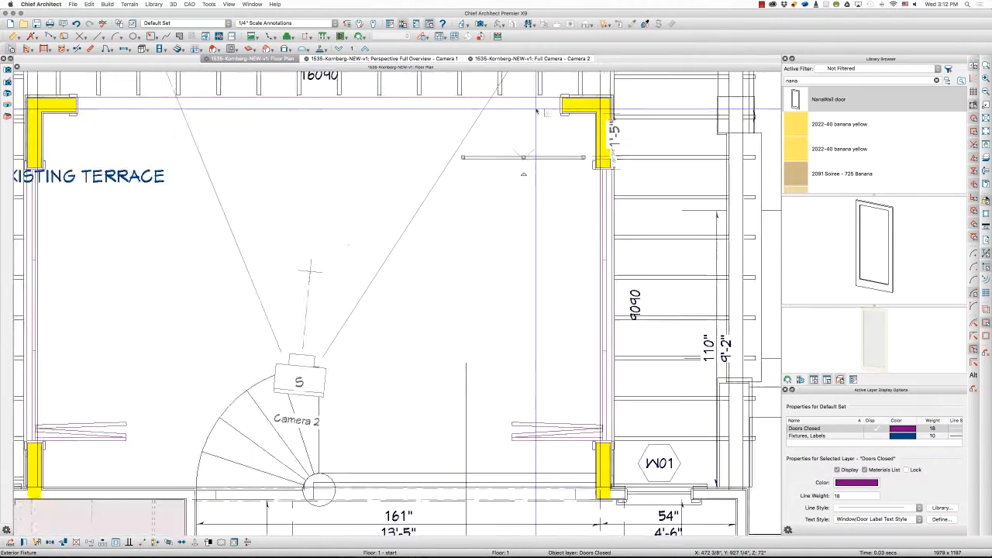
scroll(535, 111, up, 1)
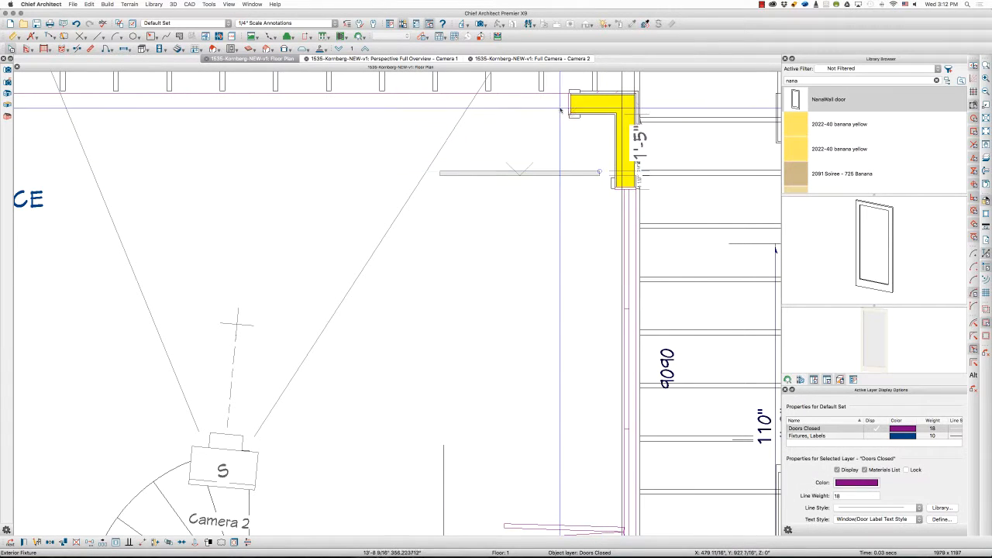
scroll(560, 109, up, 1)
scroll(560, 110, up, 1)
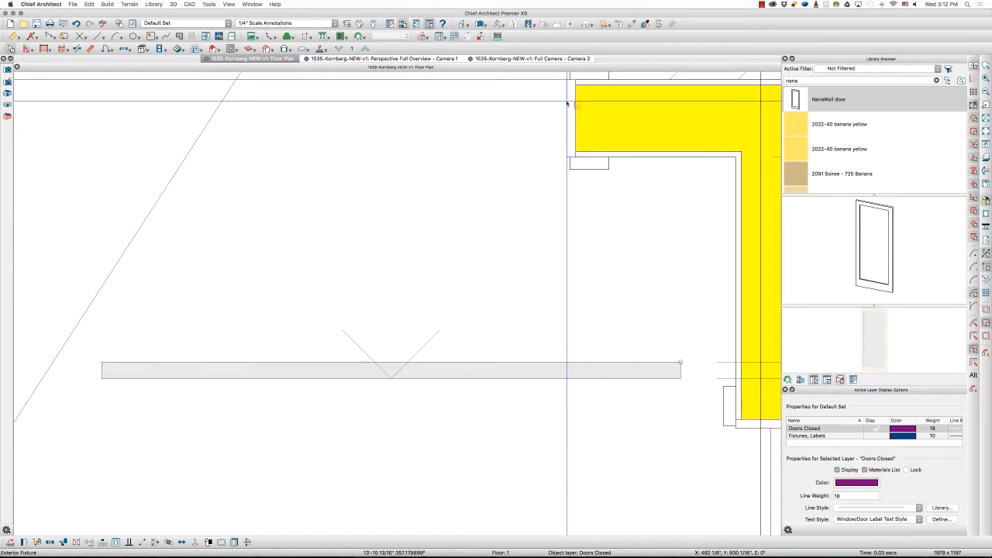
drag(566, 103, 611, 117)
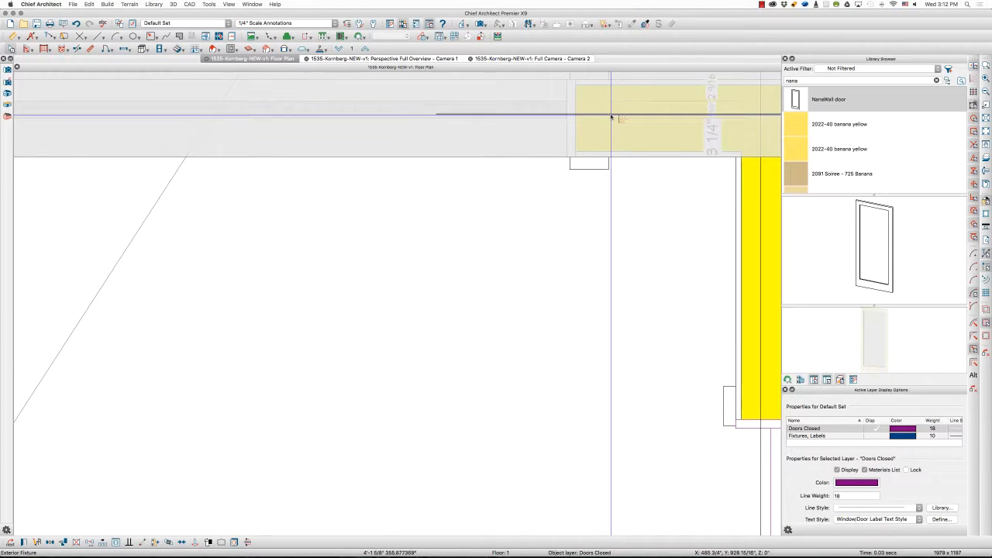
scroll(611, 117, down, 1)
scroll(543, 140, down, 1)
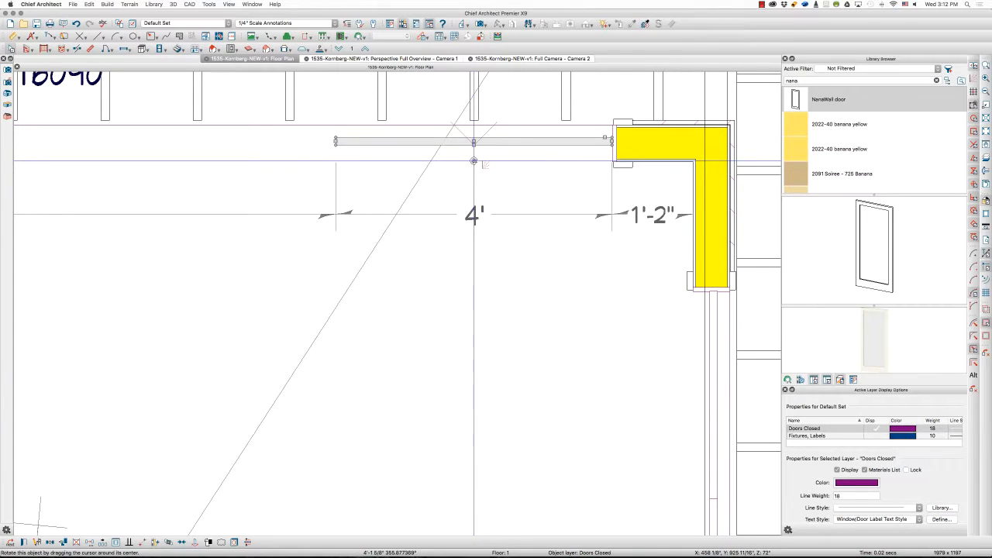
scroll(474, 161, down, 3)
scroll(434, 271, down, 4)
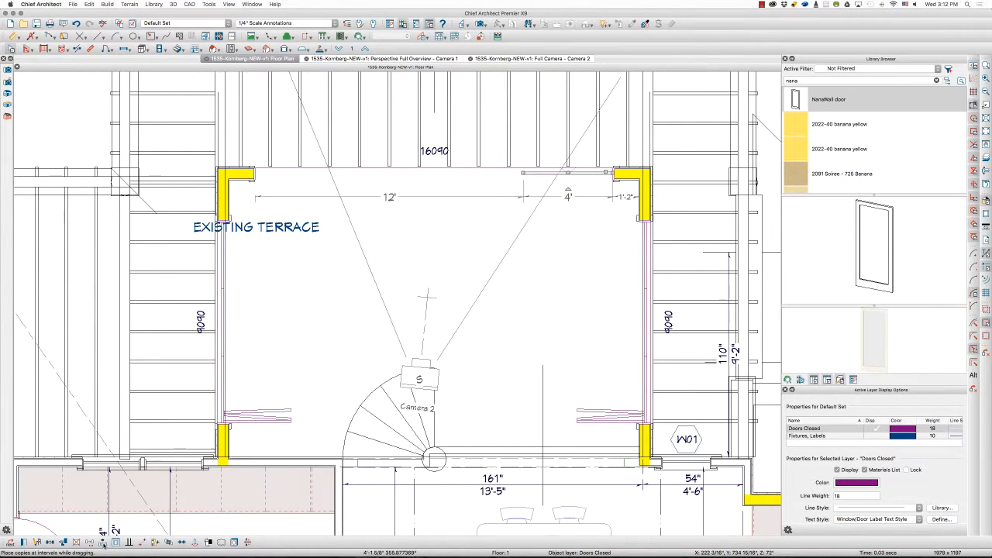
Multiple-copy the door leftward at 48-inch spacing so four panels line the top wall
click(103, 543)
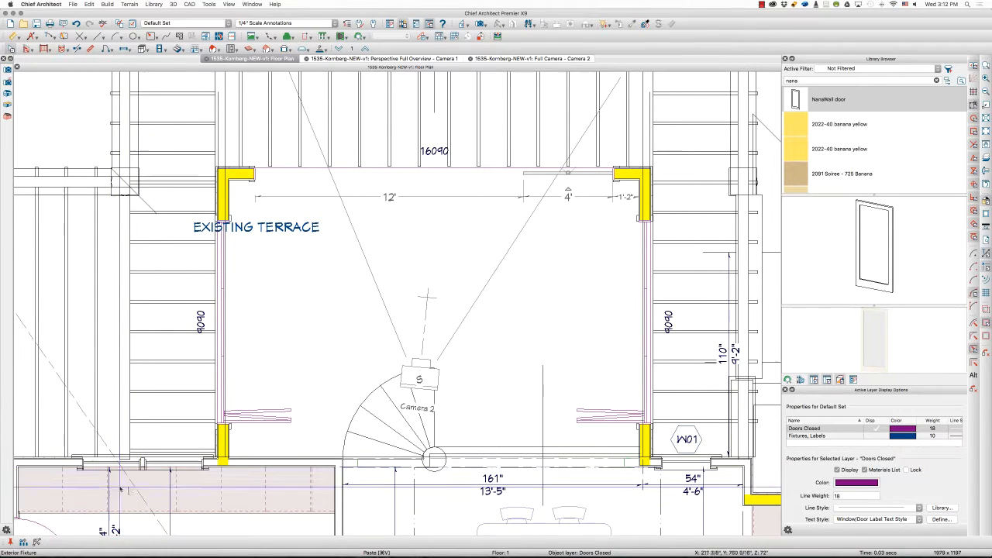
click(24, 544)
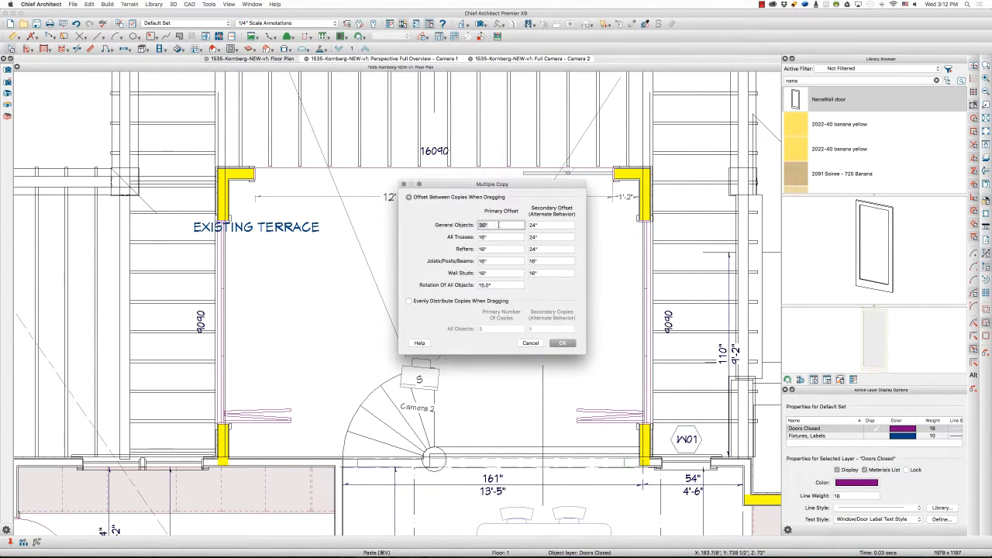
text(48)
key(Return)
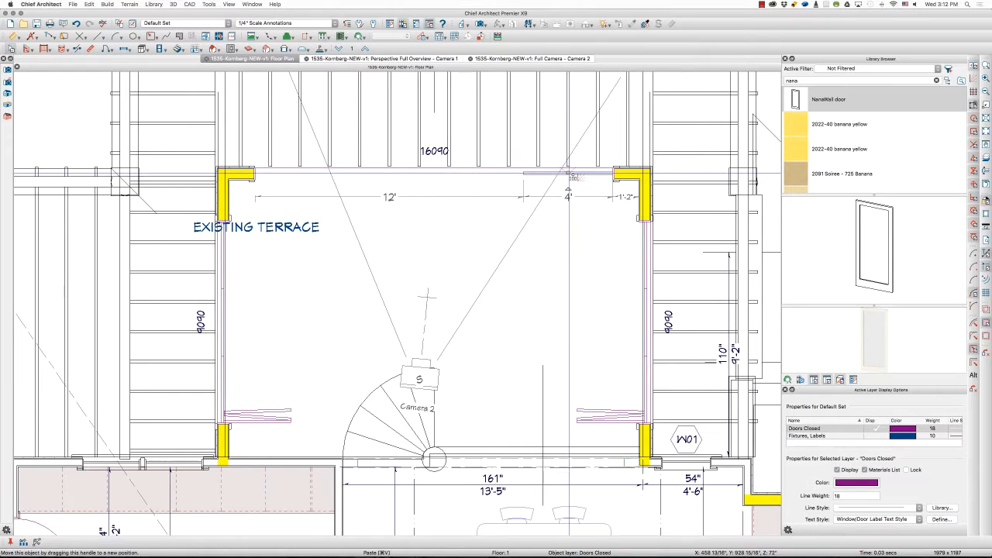
drag(573, 179, 305, 186)
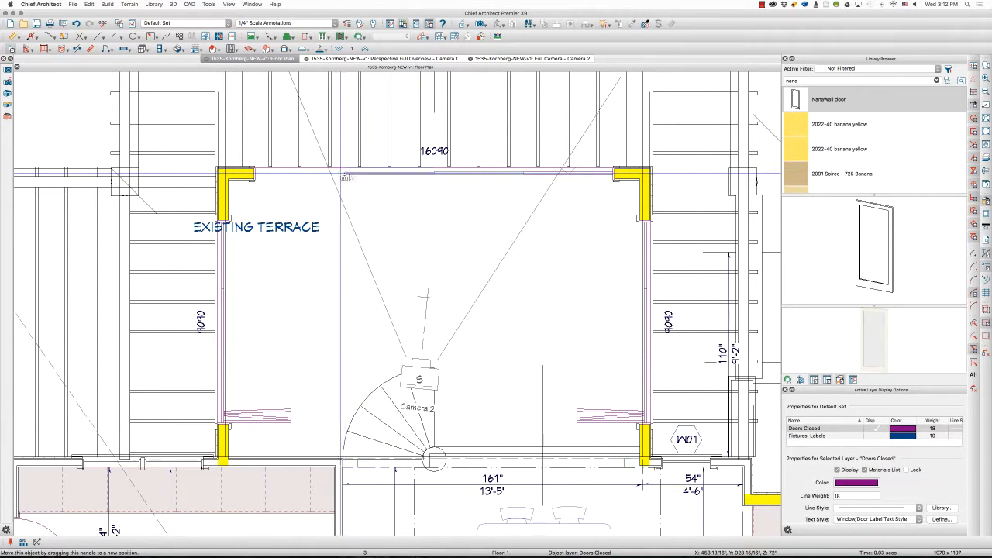
mouse_move(304, 186)
mouse_down()
mouse_move(299, 206)
mouse_move(296, 195)
mouse_up()
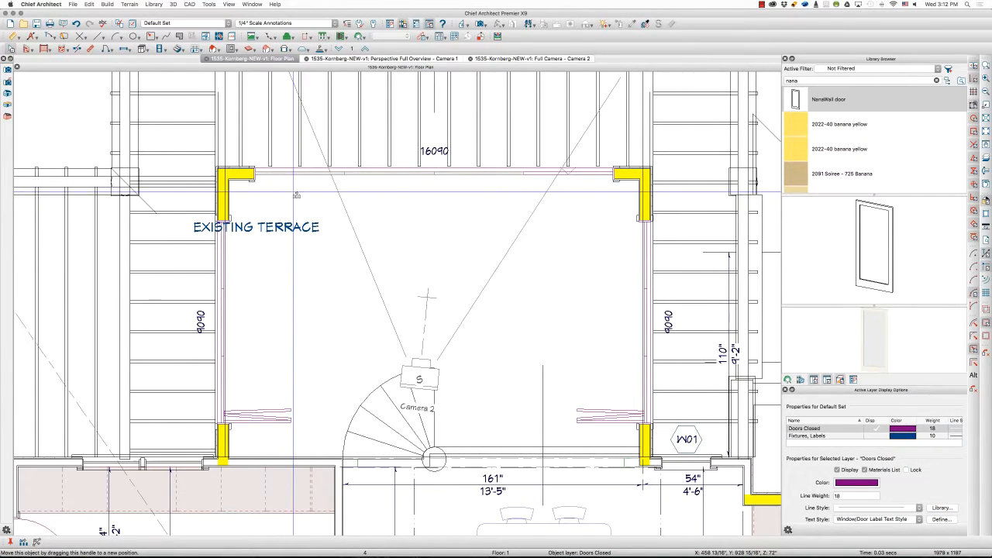
drag(296, 196, 296, 192)
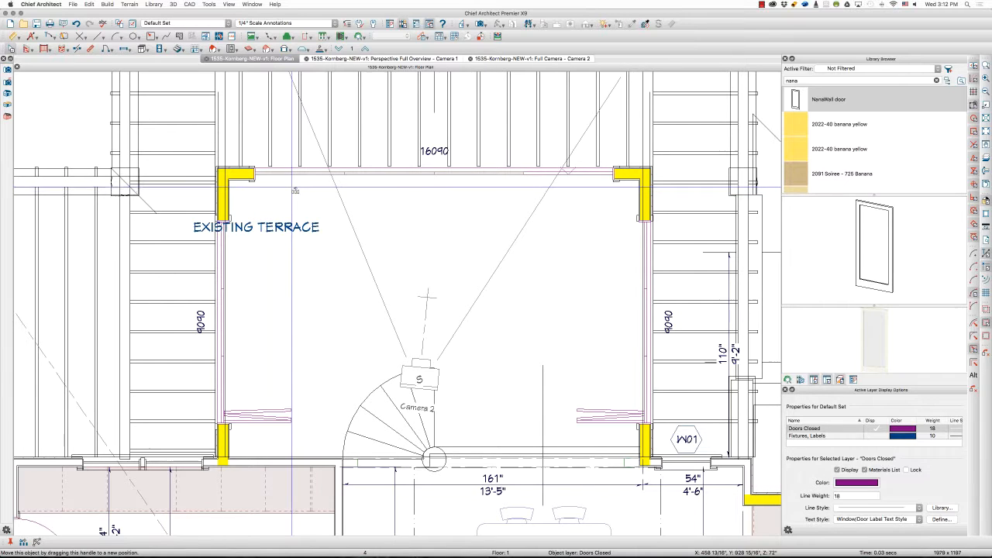
Show Camera 2 with the Camera View Set so four closed NanaWall panels span the opening
click(525, 59)
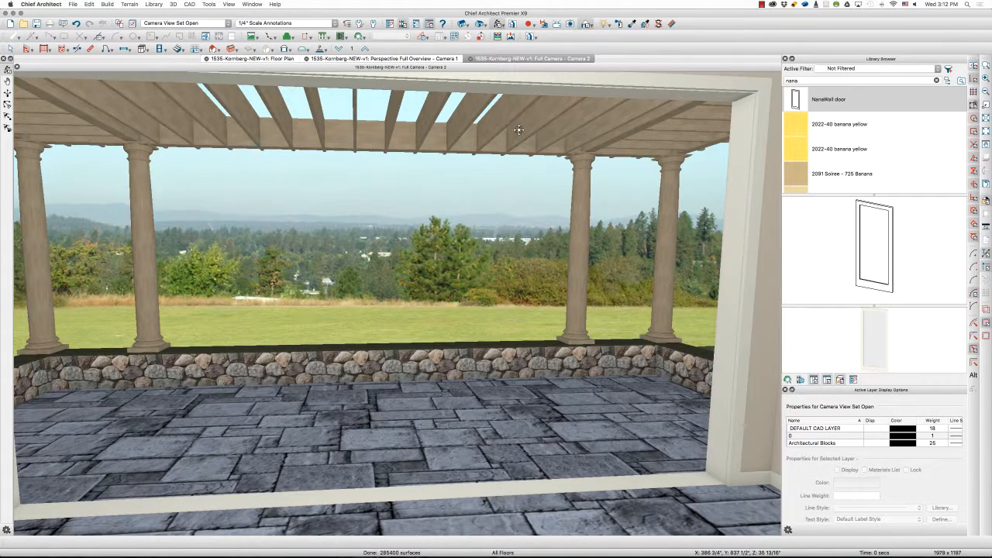
drag(533, 220, 516, 210)
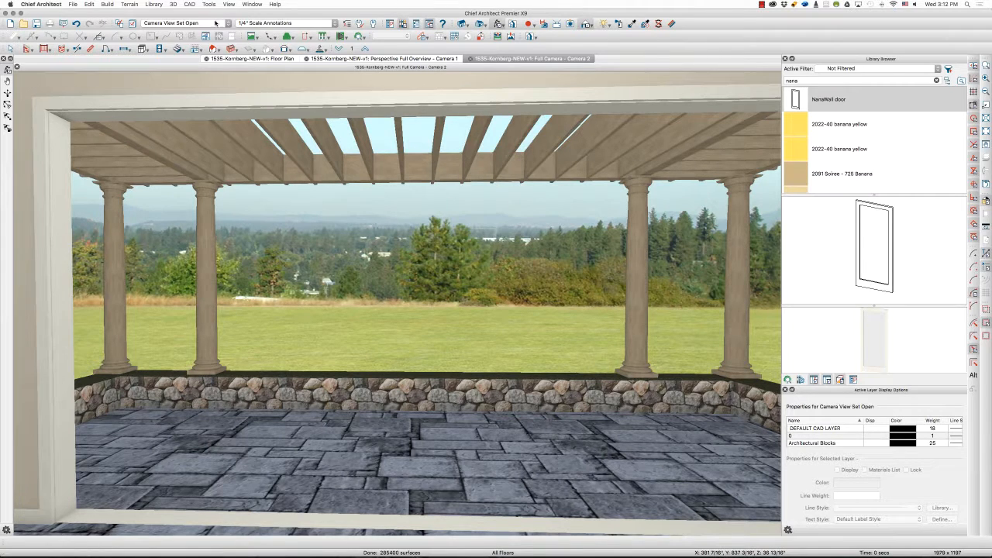
click(216, 23)
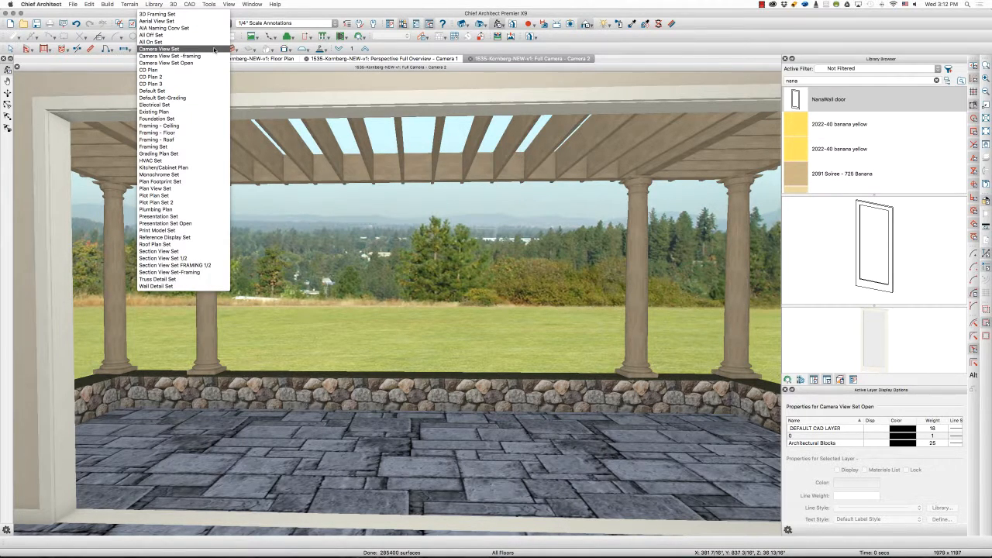
click(214, 51)
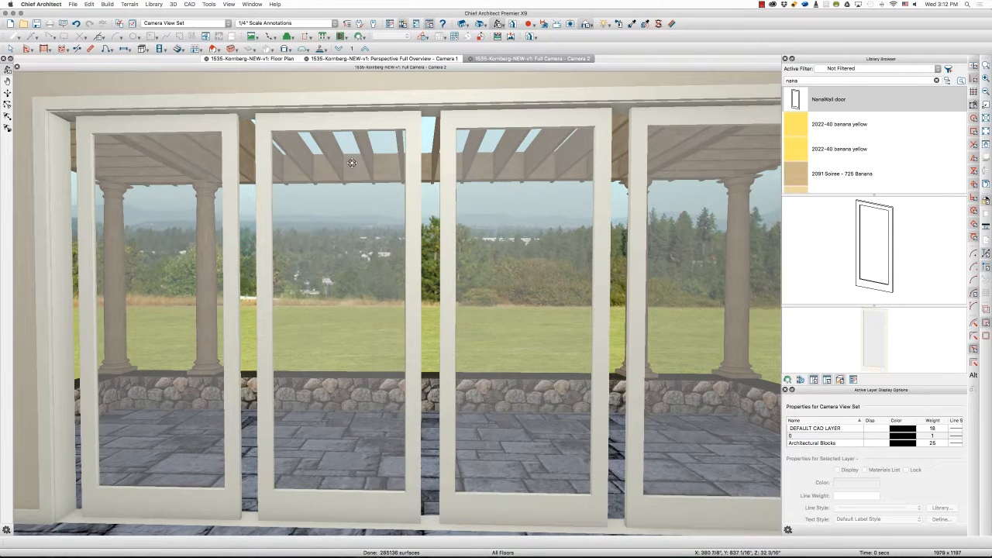
drag(404, 192, 482, 200)
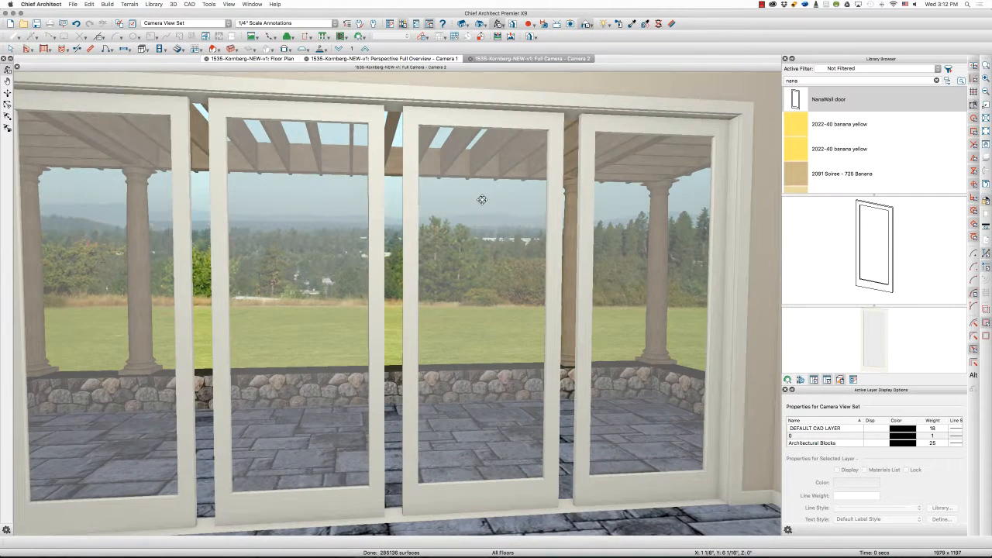
Select the rightmost door panel and review its Fixture Specification without changes
click(591, 338)
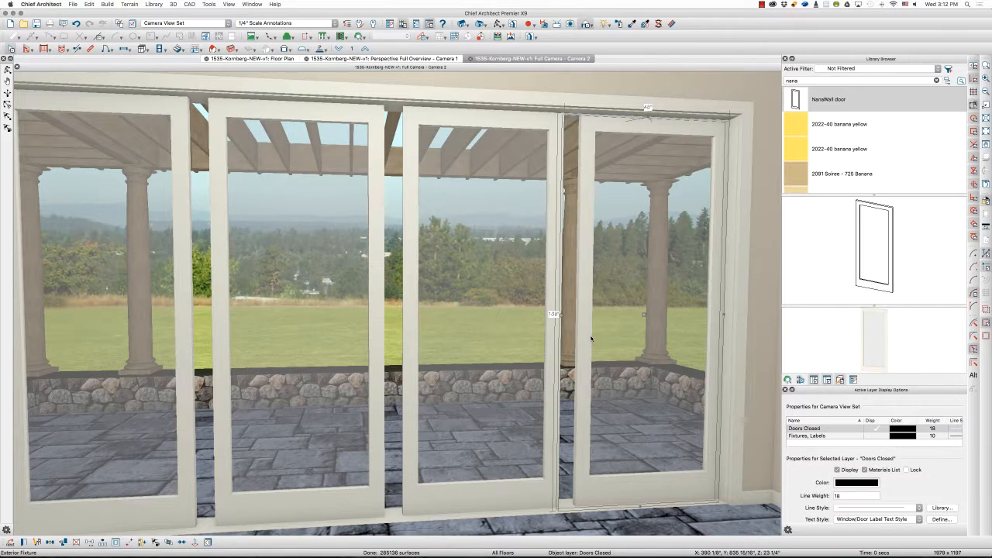
double_click(591, 338)
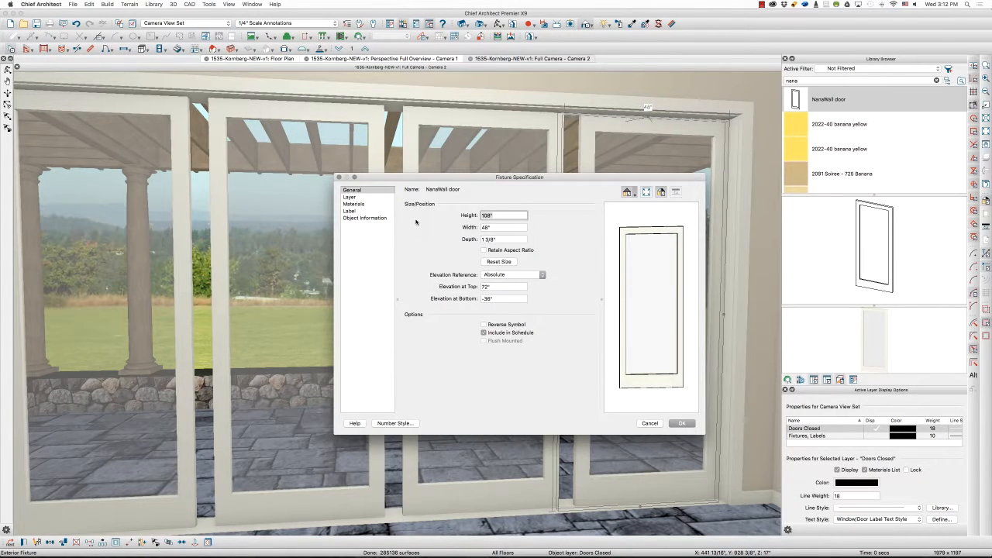
key(Escape)
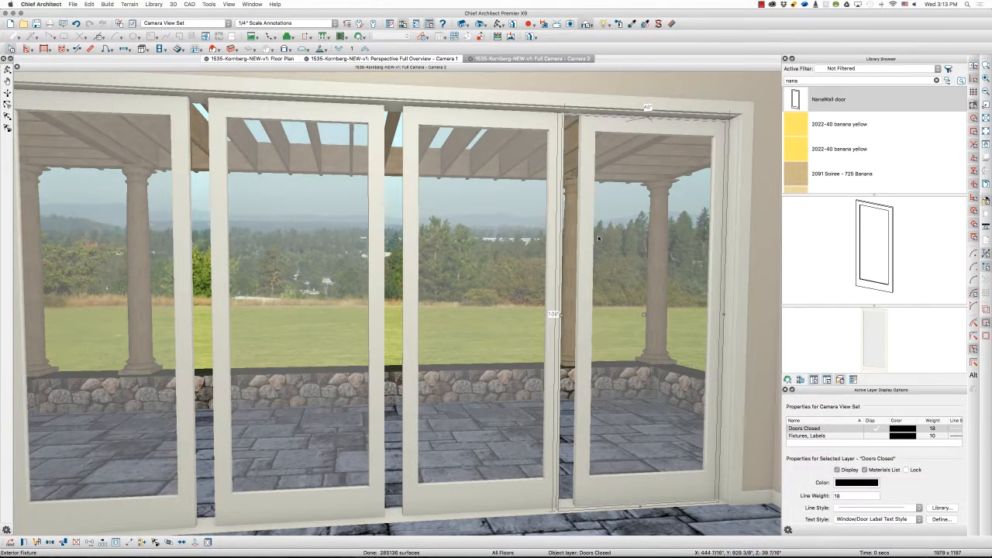
Back on the floor plan, review the top-wall door's Fixture Specification and close it
click(246, 59)
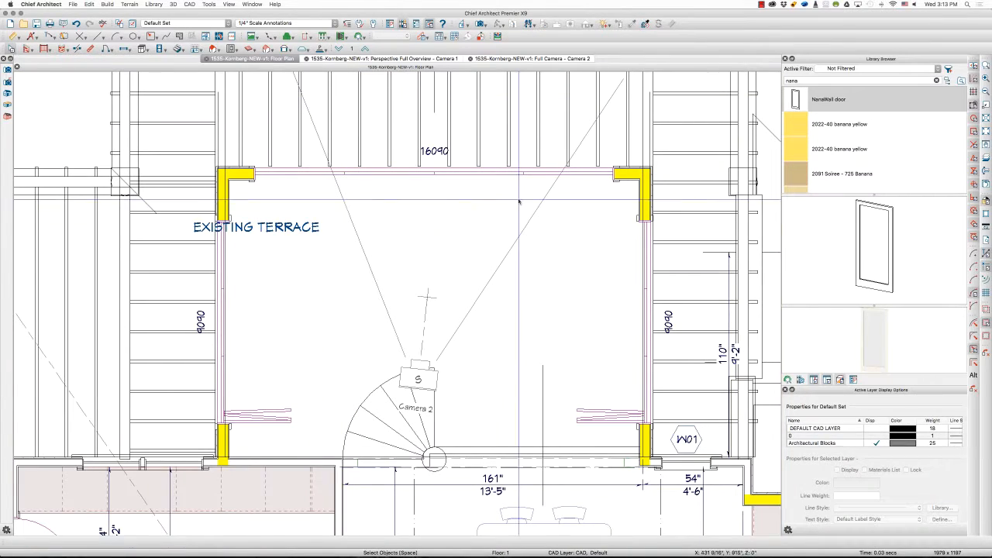
click(539, 176)
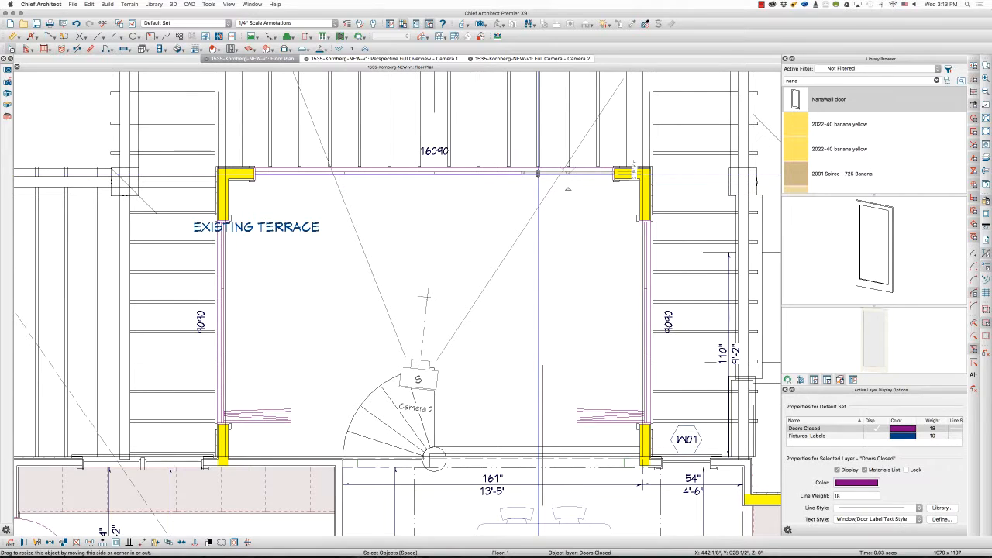
double_click(539, 175)
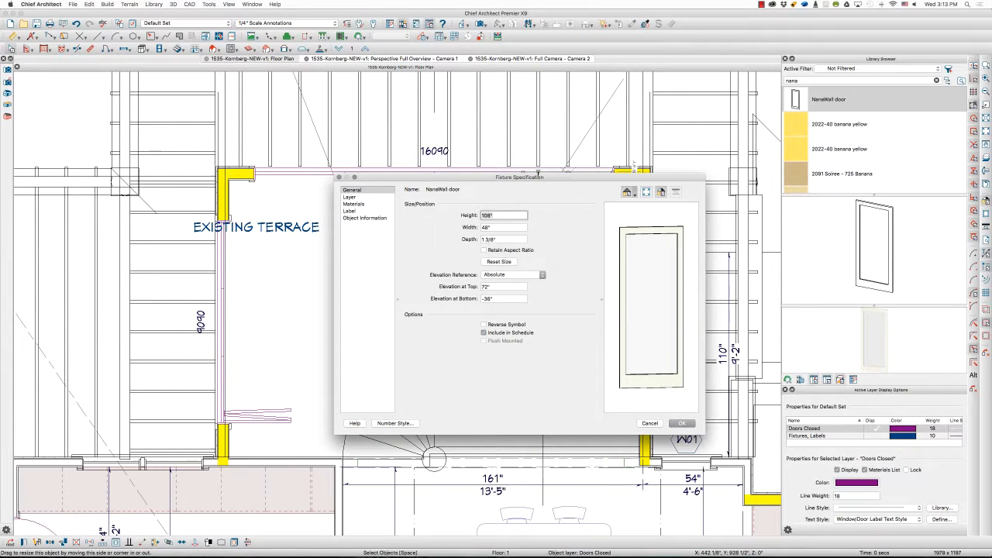
key(Escape)
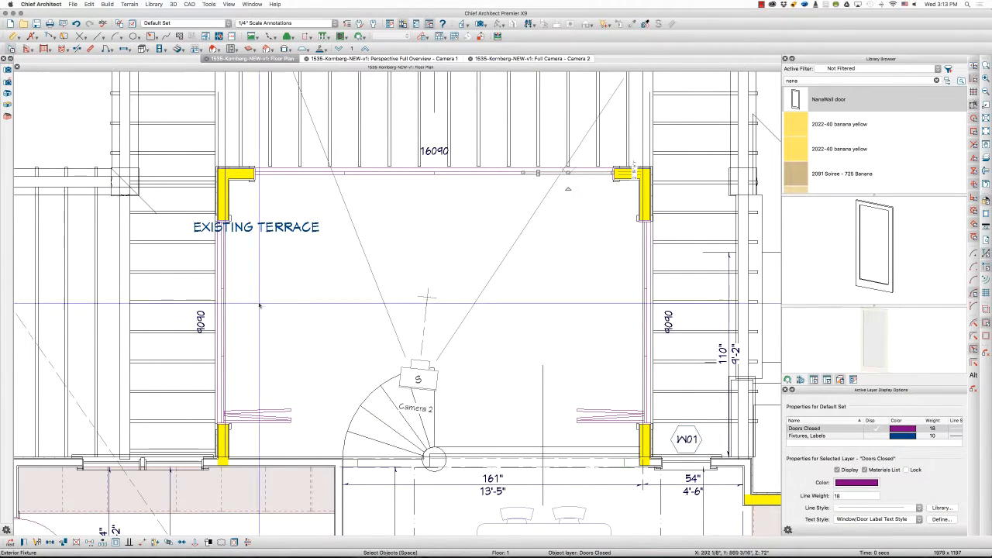
Review the NanaWall door's Symbol Specification Sizing and stretch planes, then close it
double_click(539, 175)
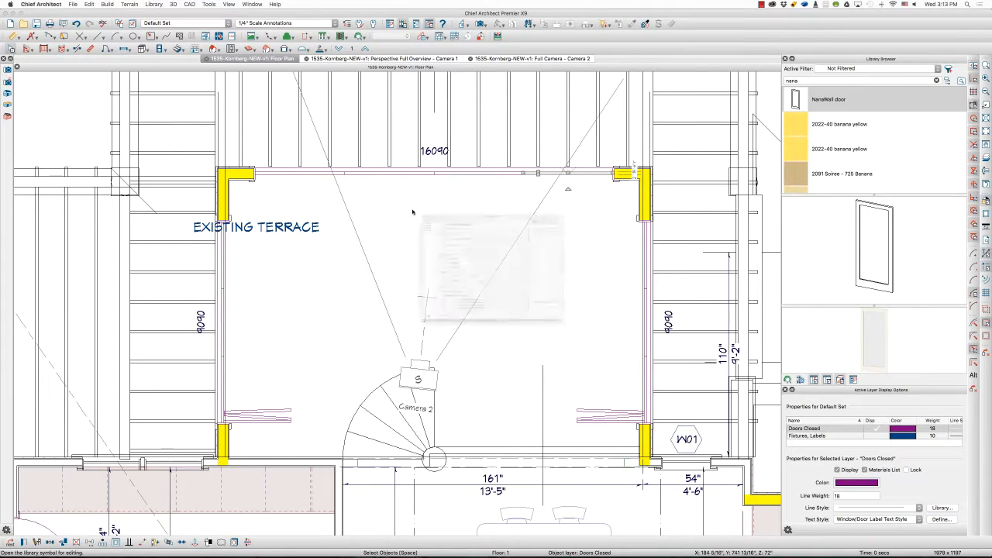
click(303, 158)
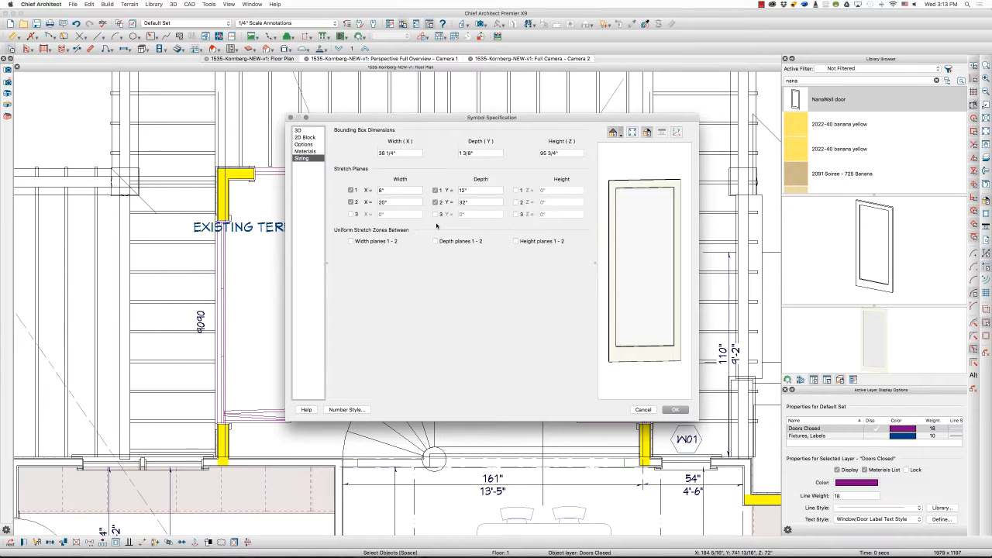
key(Escape)
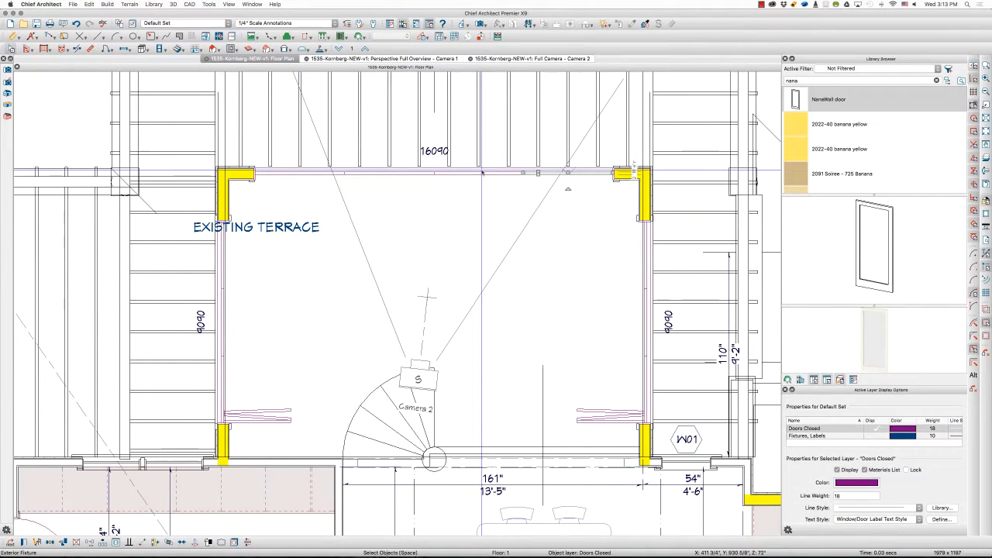